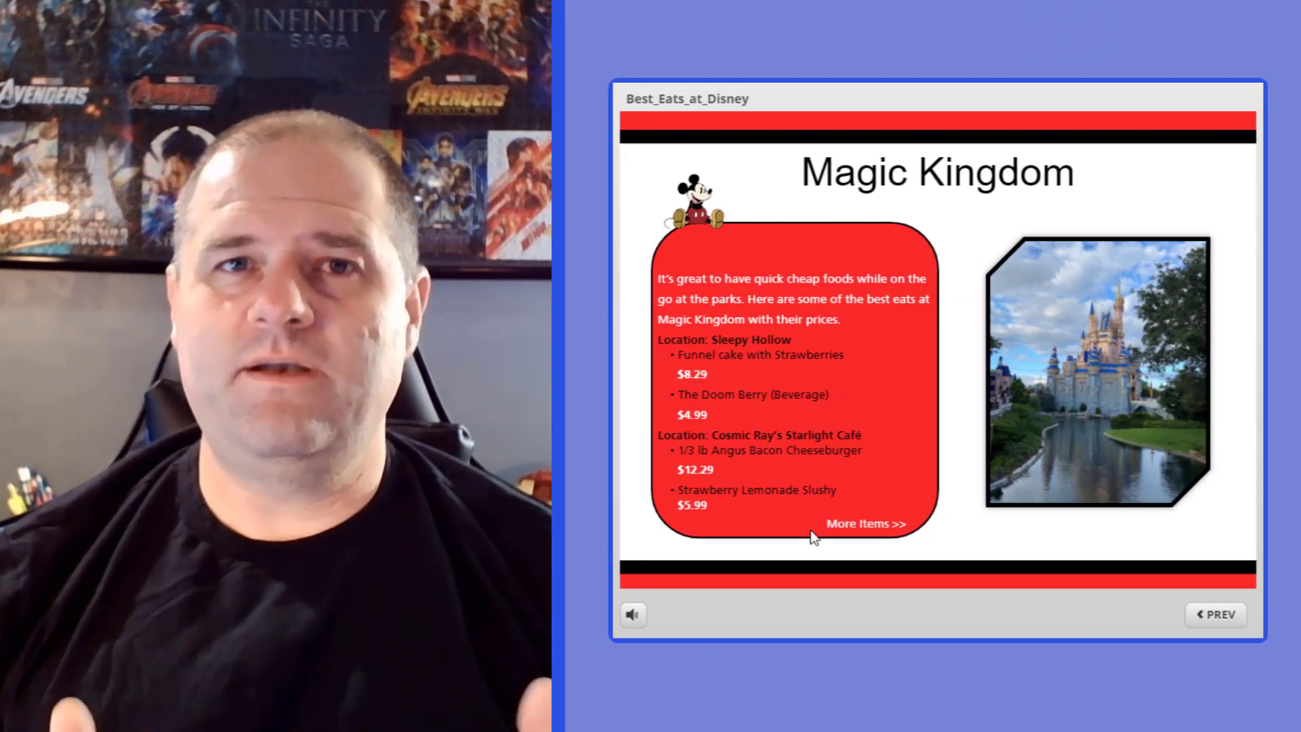
Preview the Magic Kingdom slide by viewing more food items, opening the park map to the Cosmic Ray's Starlight Cafe location and exiting the map
click(852, 533)
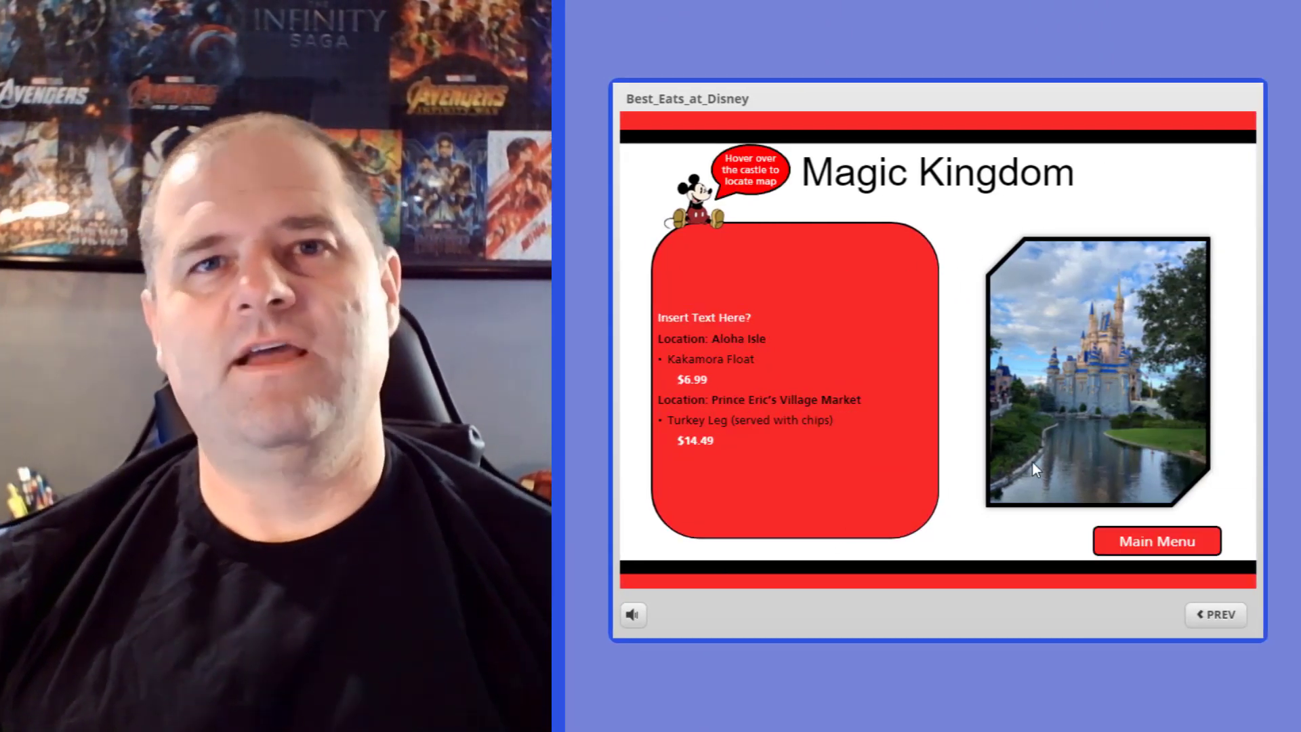
mouse_move(1078, 364)
click(994, 330)
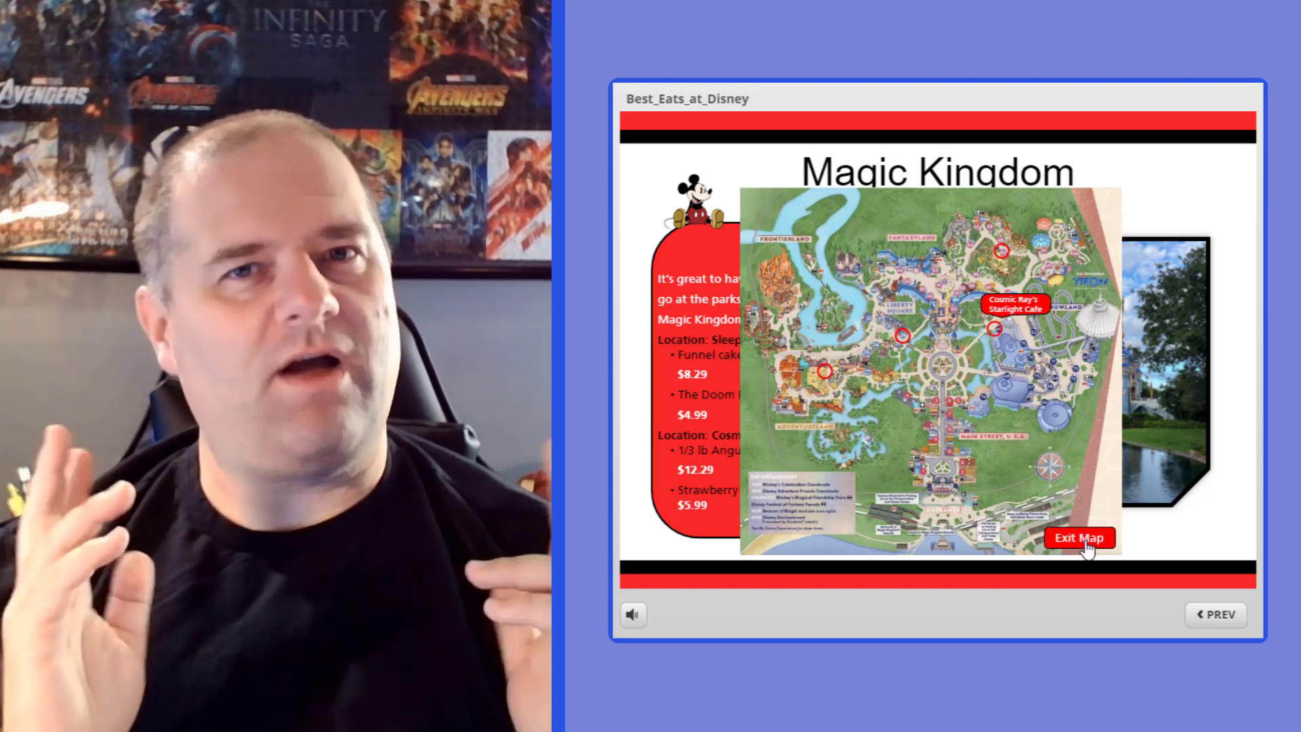
click(1084, 542)
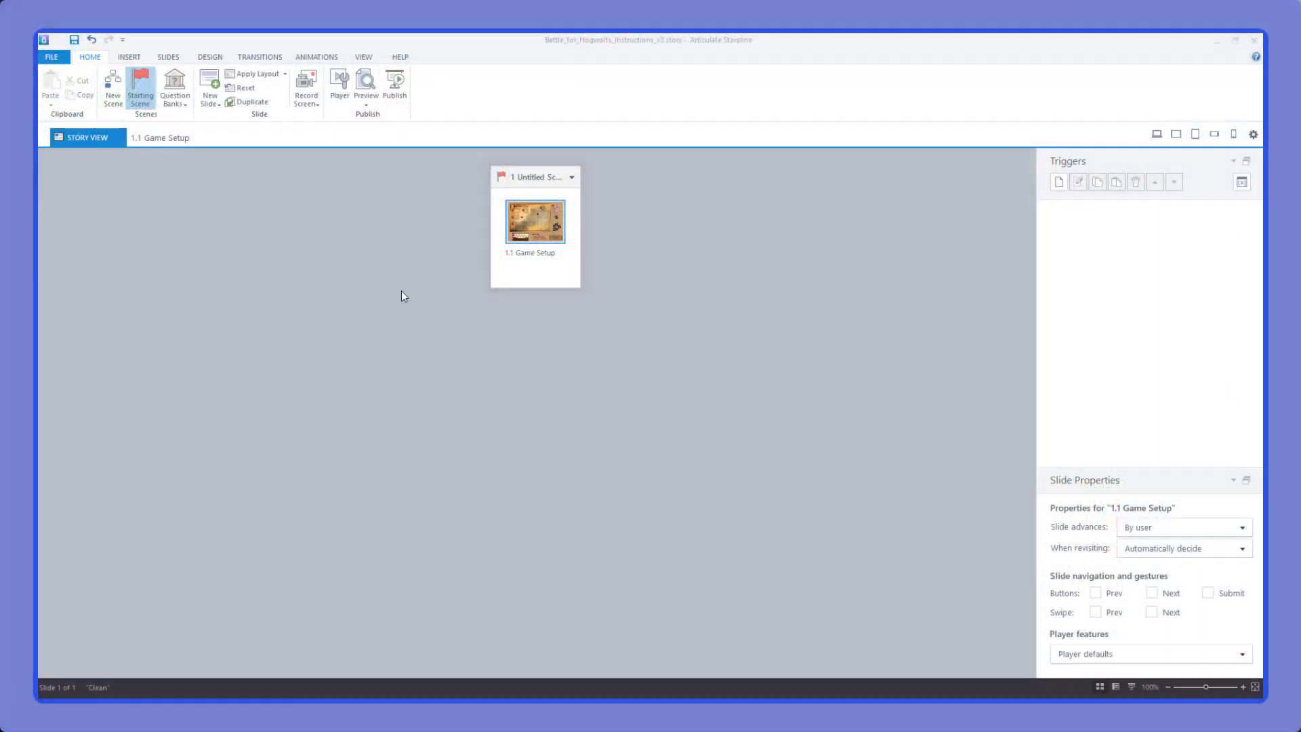
Open the Game Setup slide and examine the states of a red marker and the Next Section (Gameplay) button
double_click(517, 249)
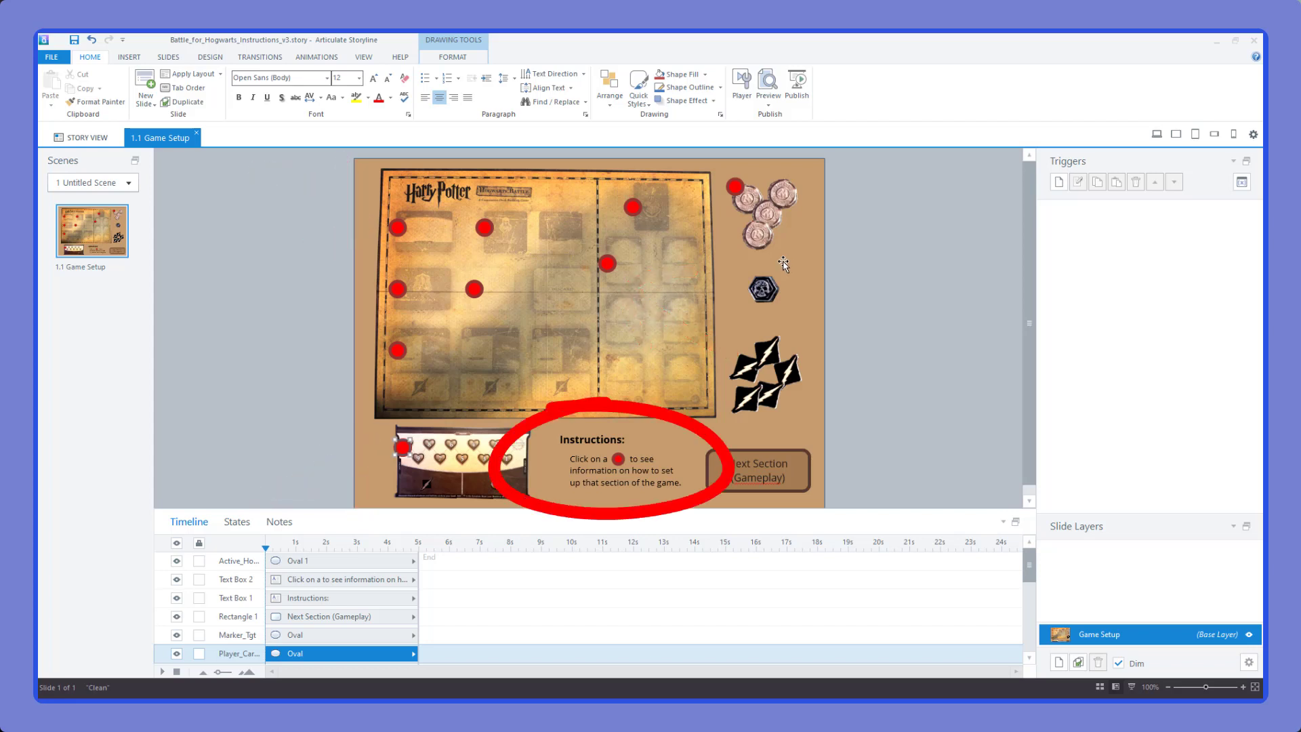
click(605, 265)
click(238, 522)
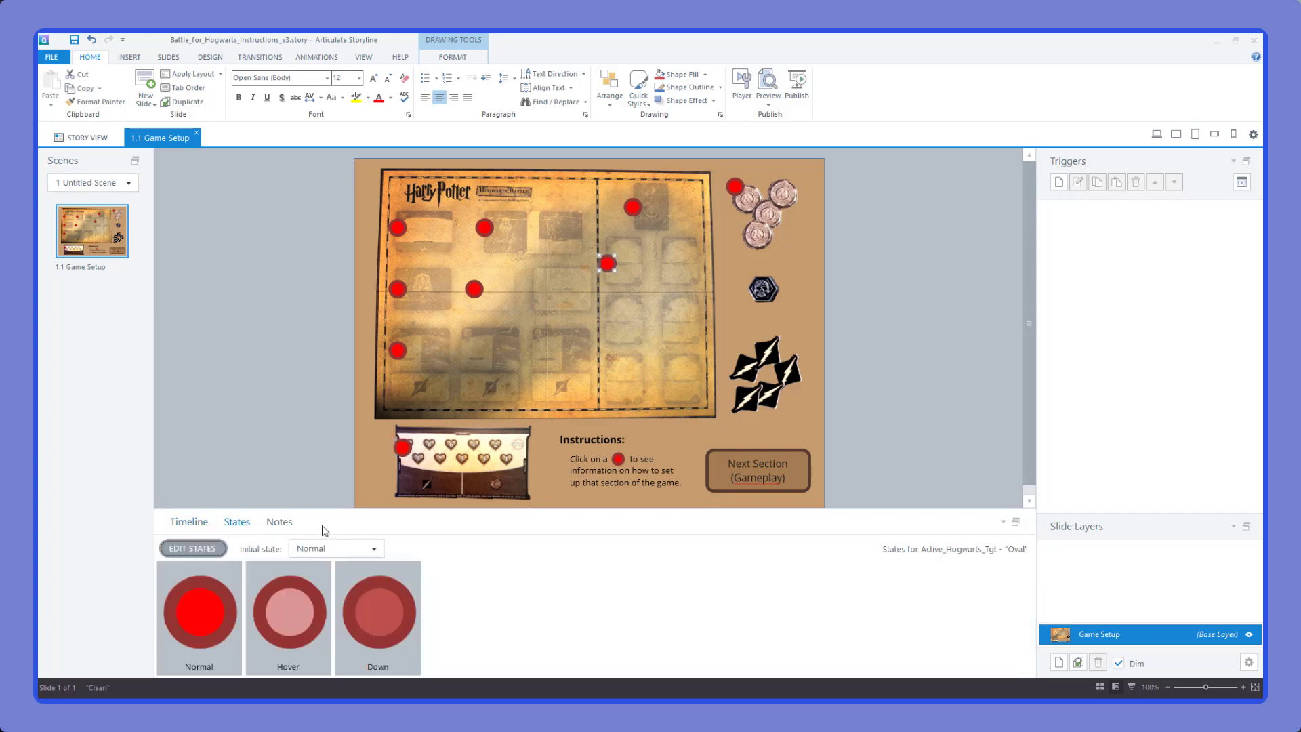
click(740, 468)
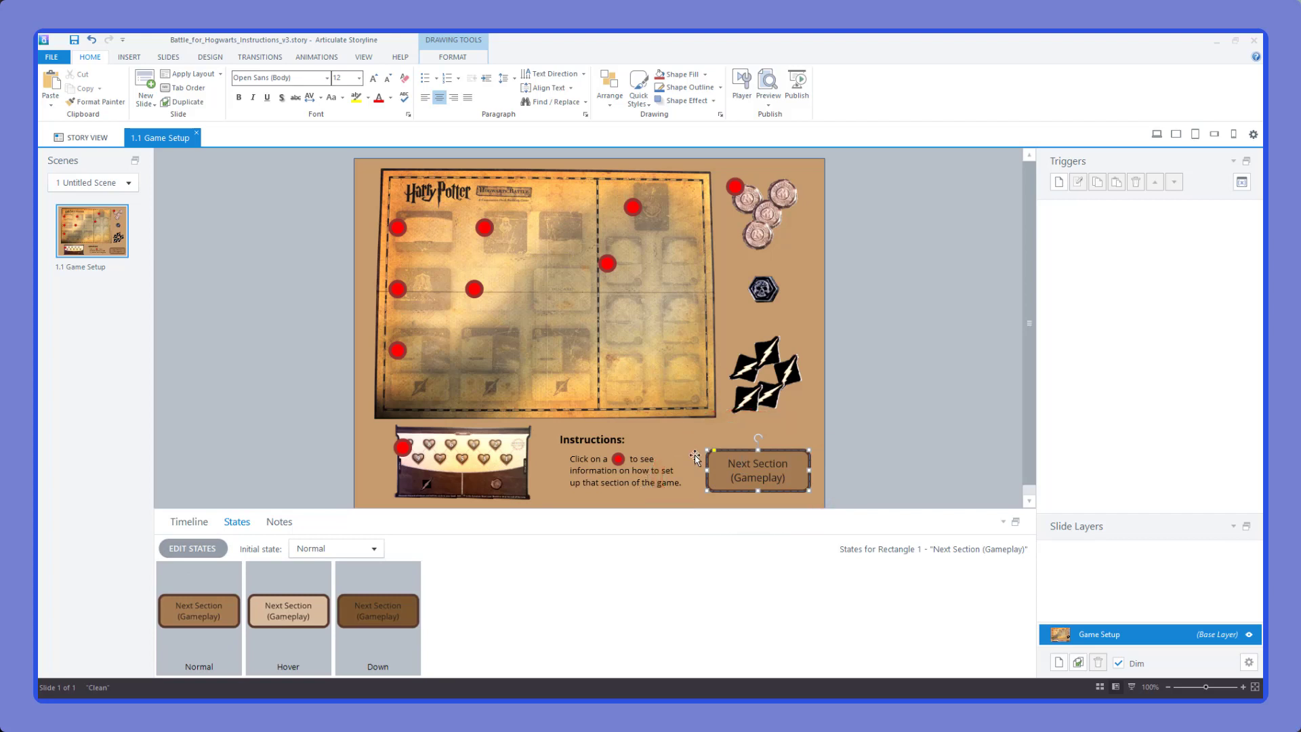
click(864, 367)
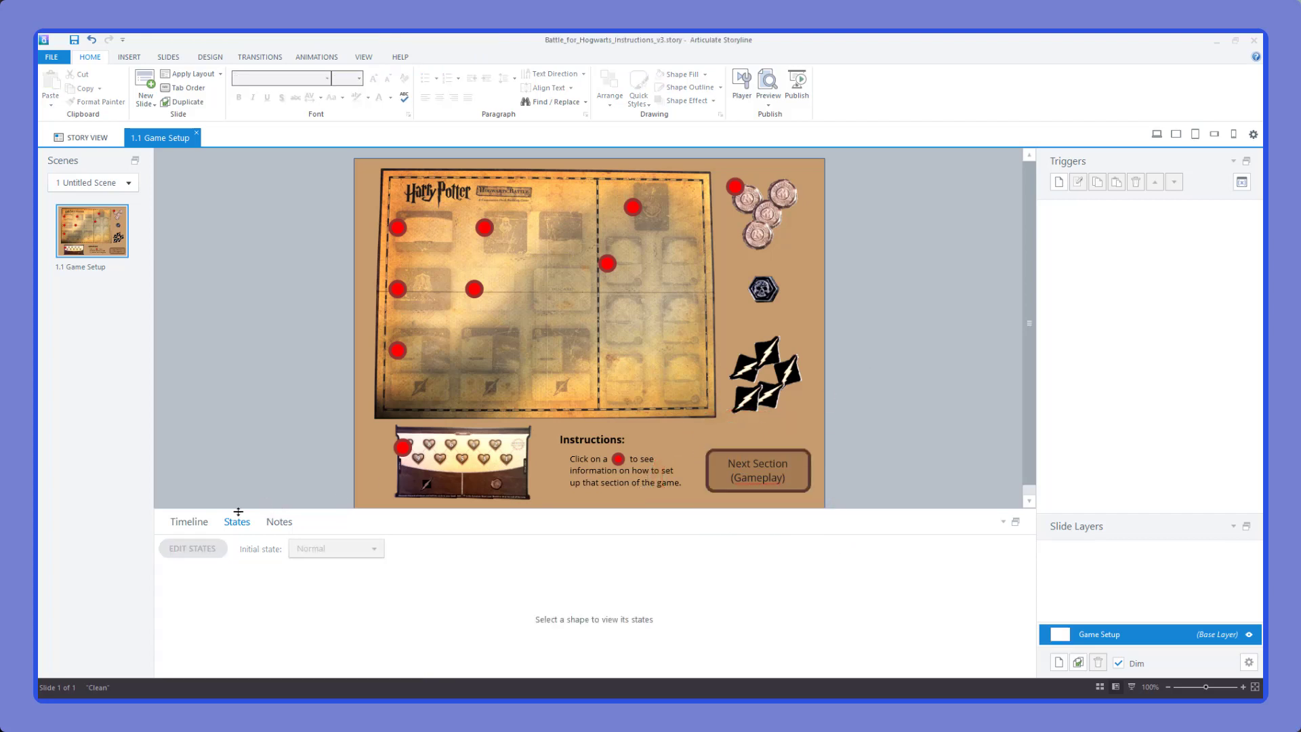
click(190, 522)
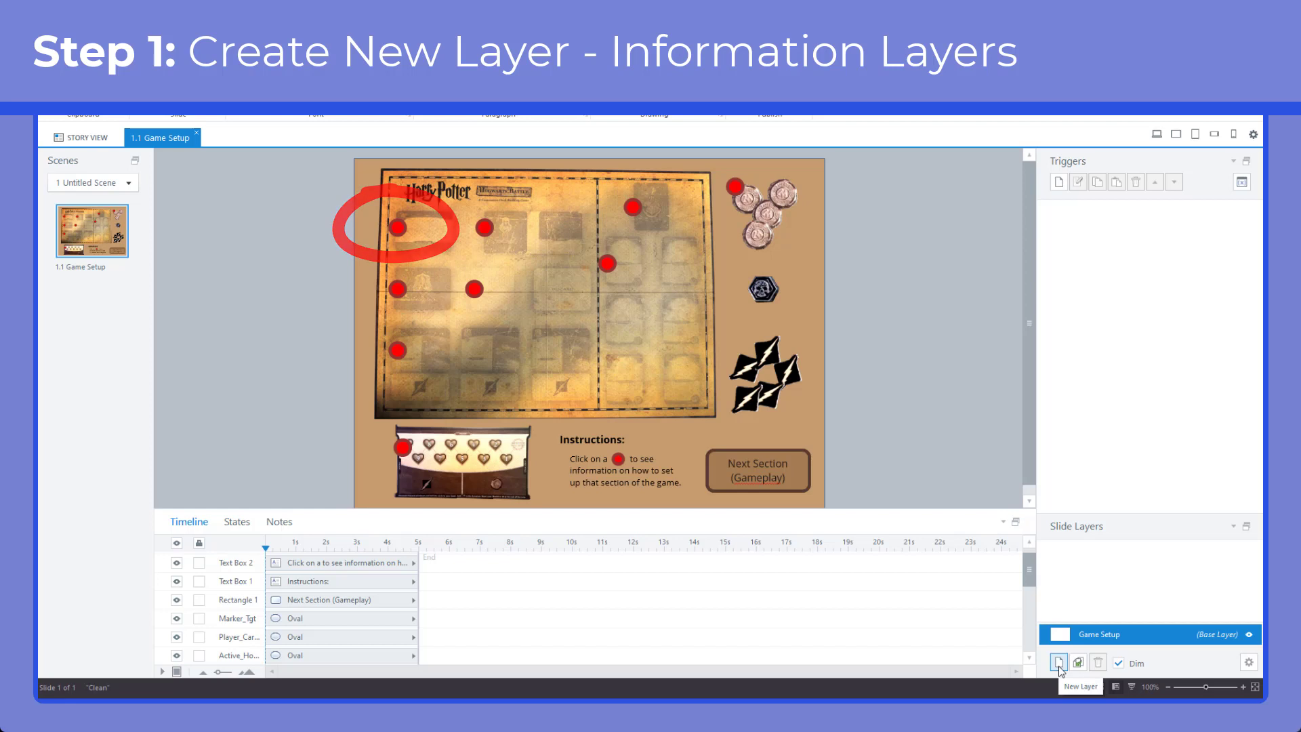
Create a new slide layer named "Location Layer" on the Game Setup slide
click(1060, 665)
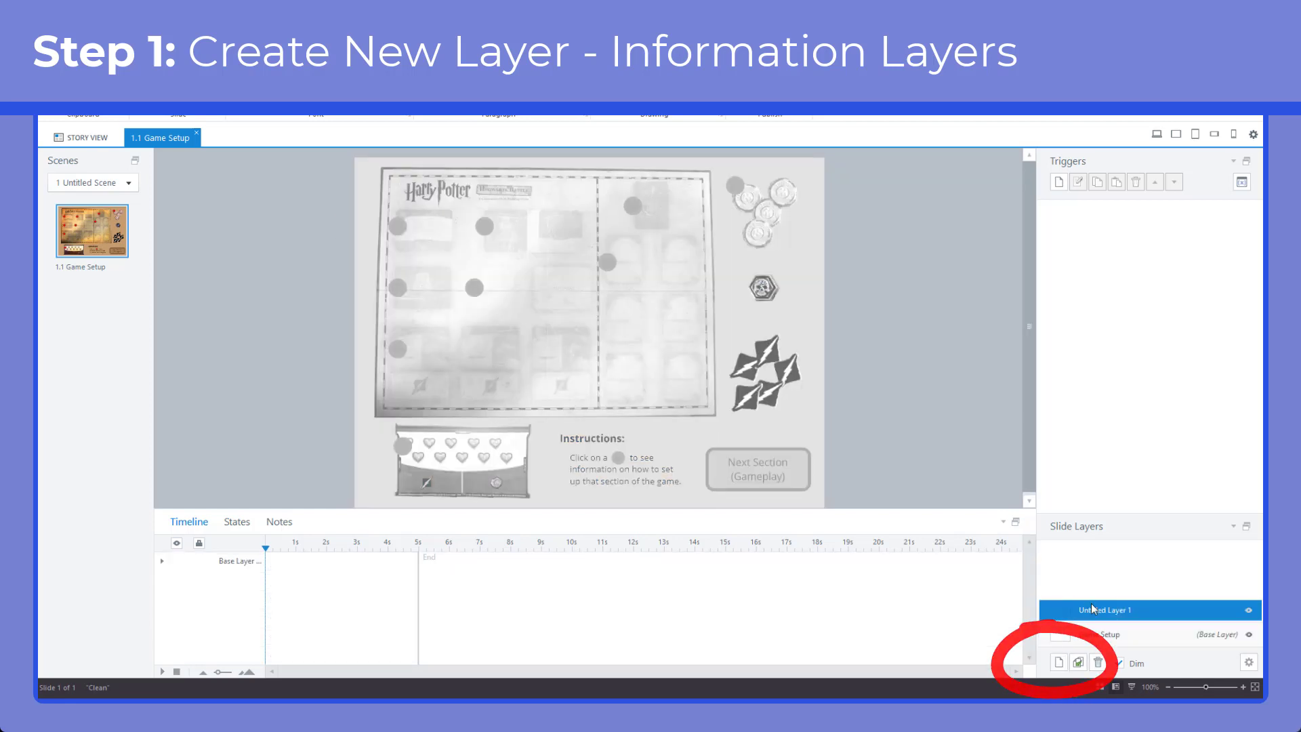
text(Locatio)
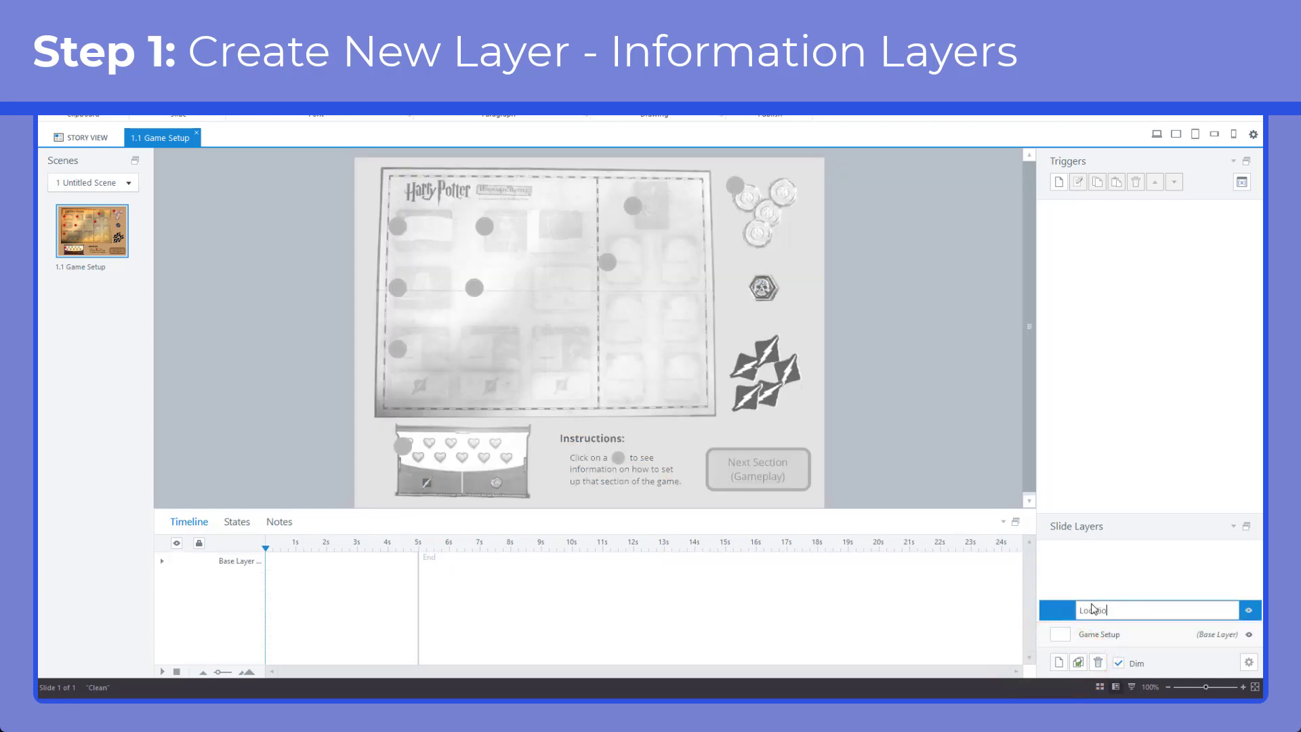
text(n Layer)
key(Return)
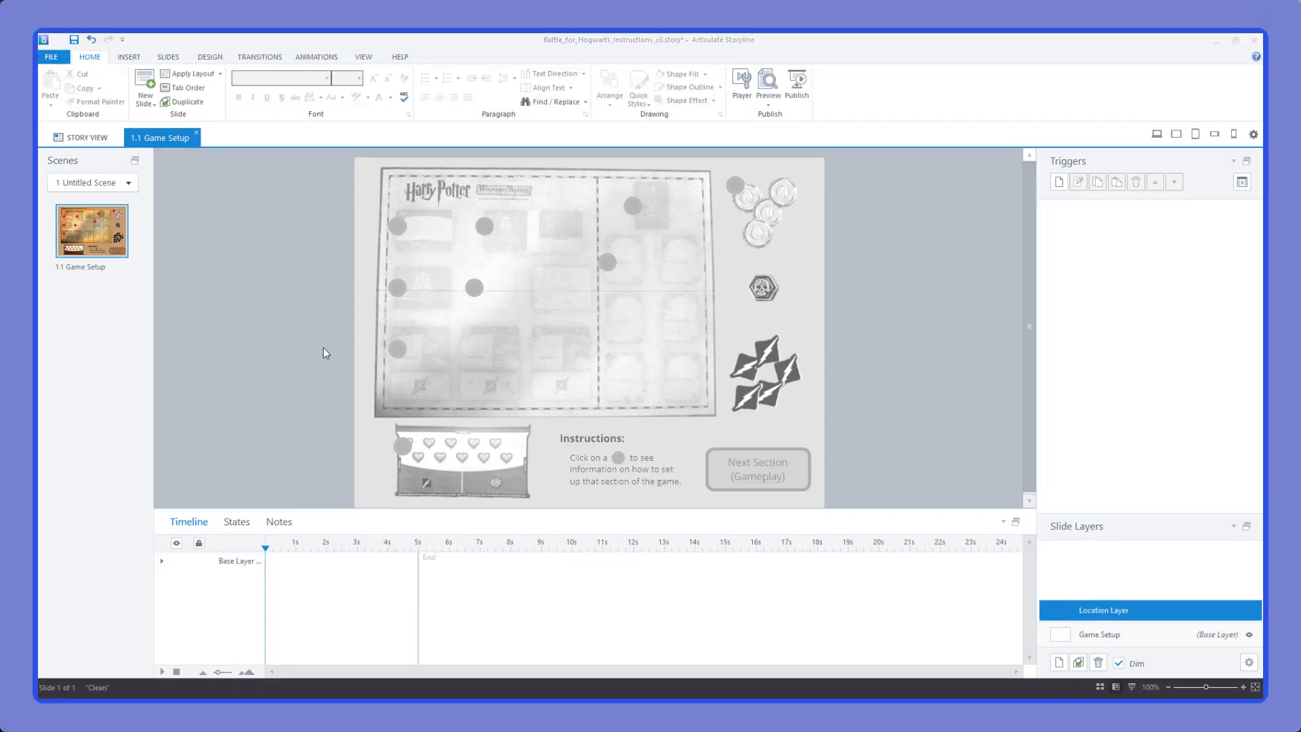
Draw a tall rectangle about 320 by 456 px over the left part of the game board on the Location Layer
click(129, 57)
click(210, 87)
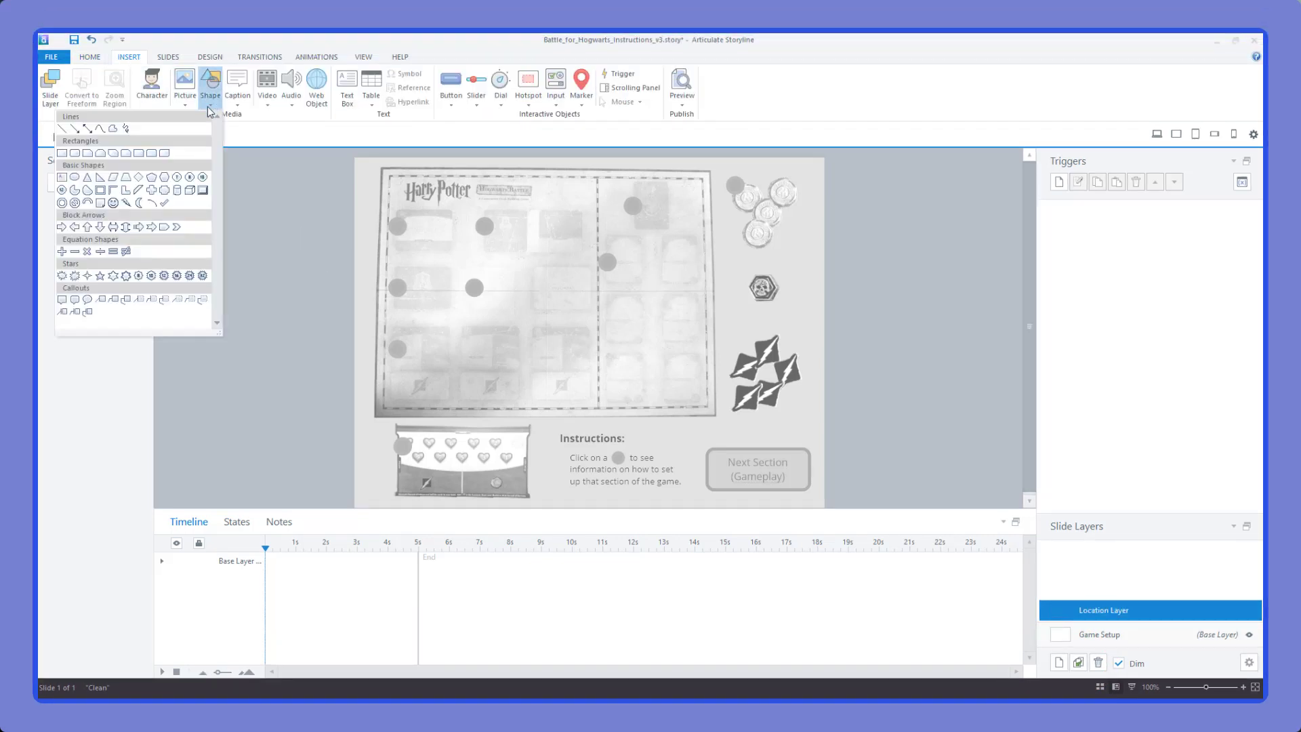
click(73, 153)
drag(397, 177, 605, 469)
click(184, 87)
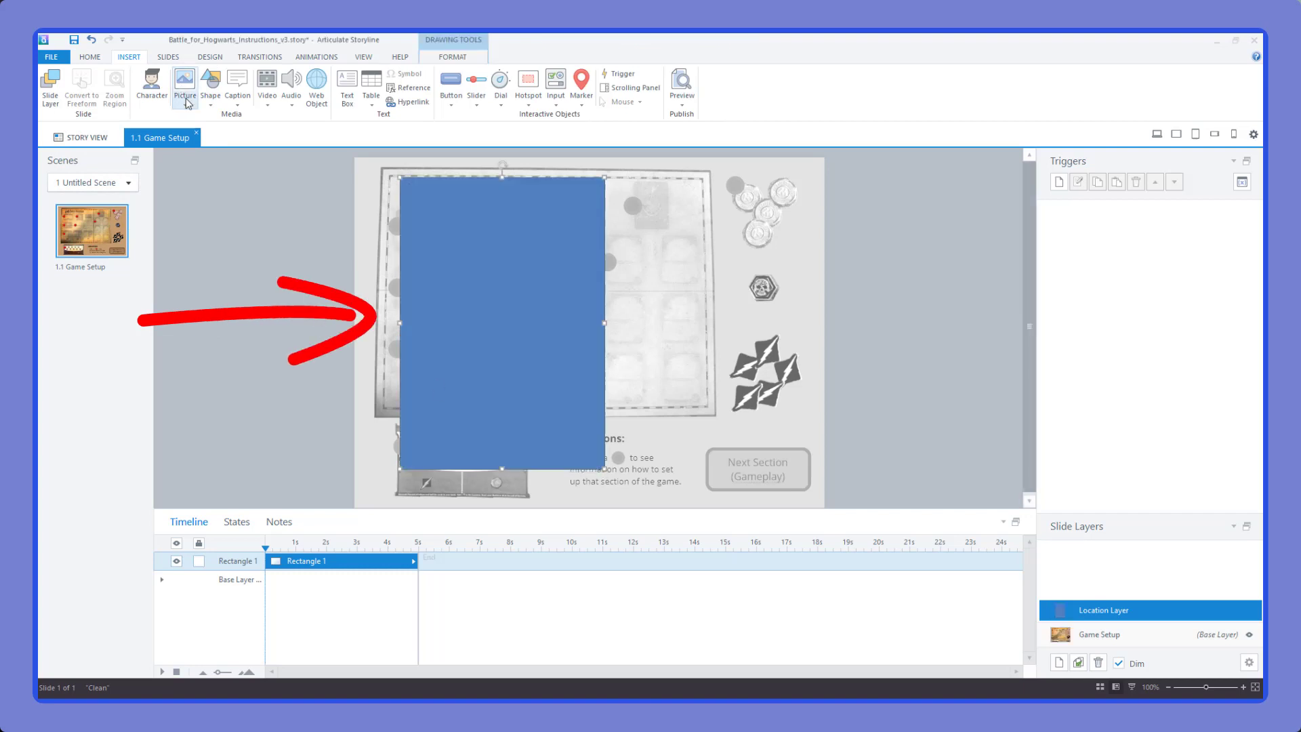
click(640, 39)
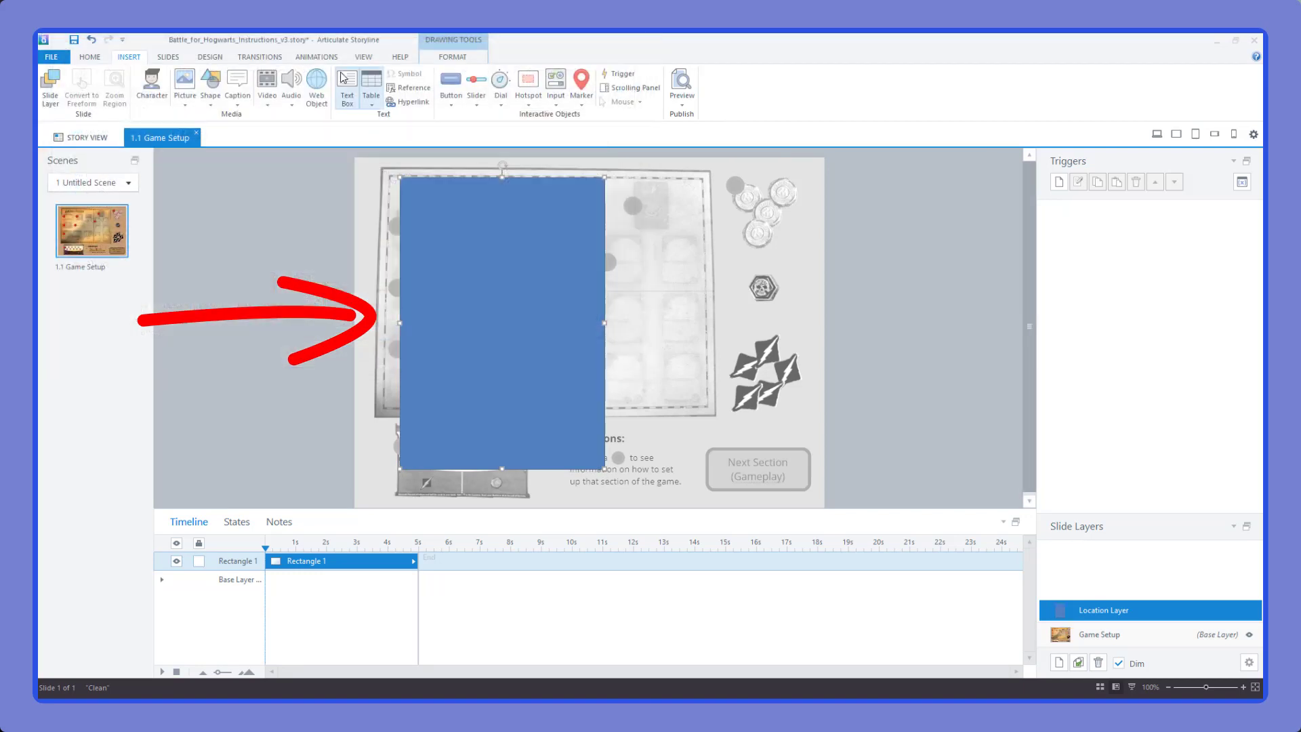
Draw a narrower rectangle to the right of the first one and a small rounded rectangle beneath it
click(210, 85)
click(74, 154)
mouse_move(624, 180)
mouse_down()
mouse_move(778, 380)
mouse_move(778, 423)
mouse_up()
click(211, 86)
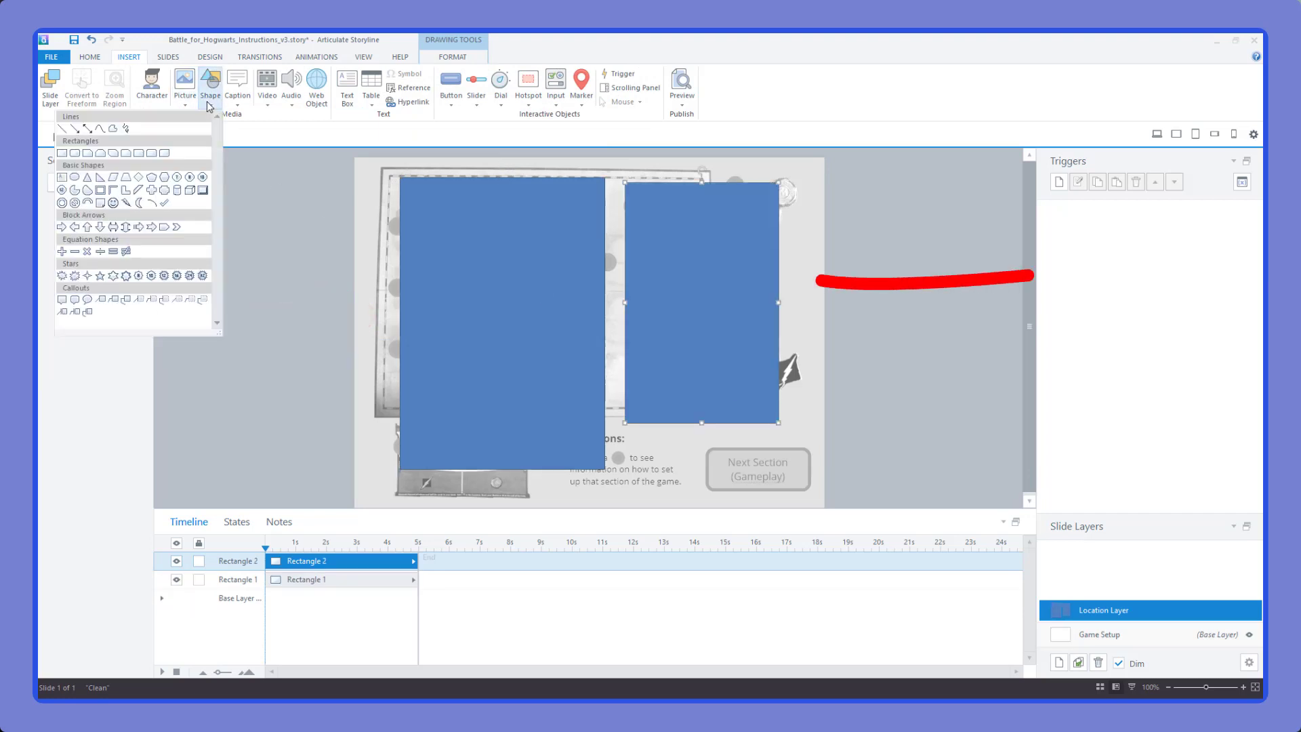
click(70, 157)
mouse_move(655, 433)
mouse_down()
mouse_move(757, 493)
mouse_move(752, 474)
mouse_up()
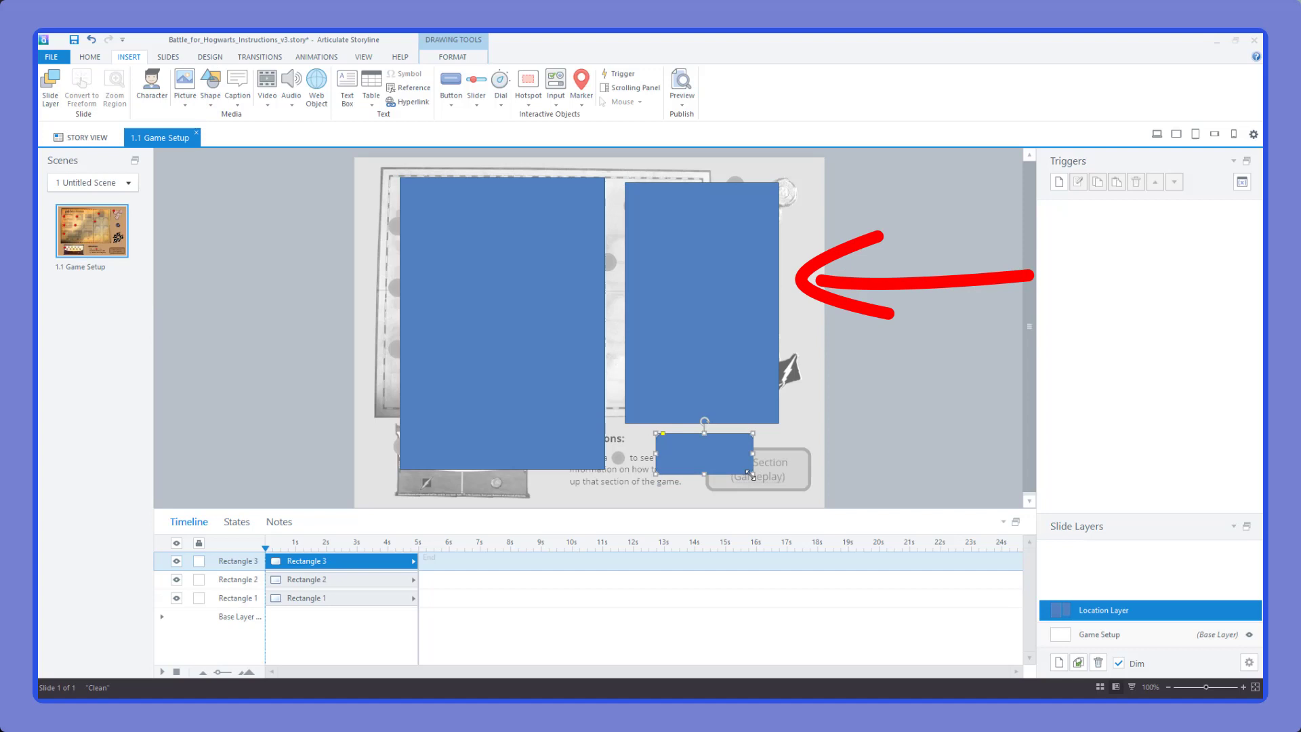
Fill the large rectangle with a medium brown sampled with the Eyedropper
click(438, 265)
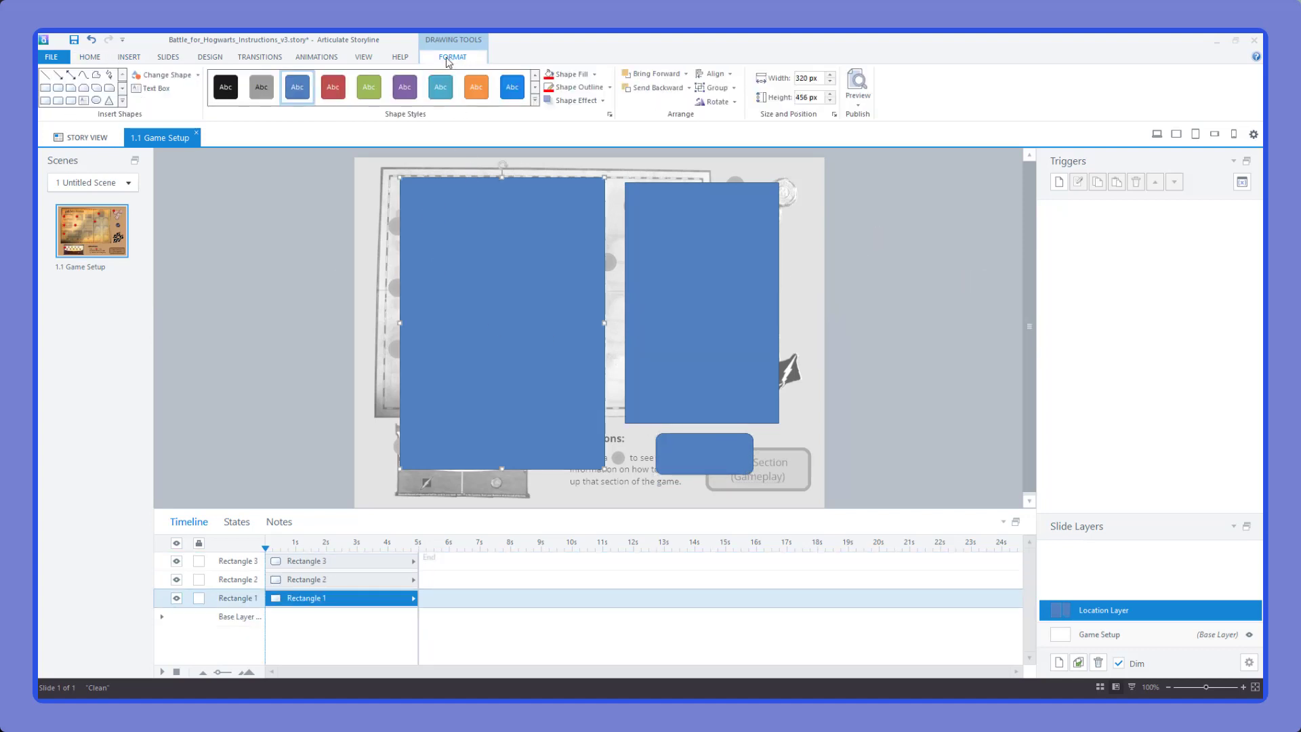
click(594, 74)
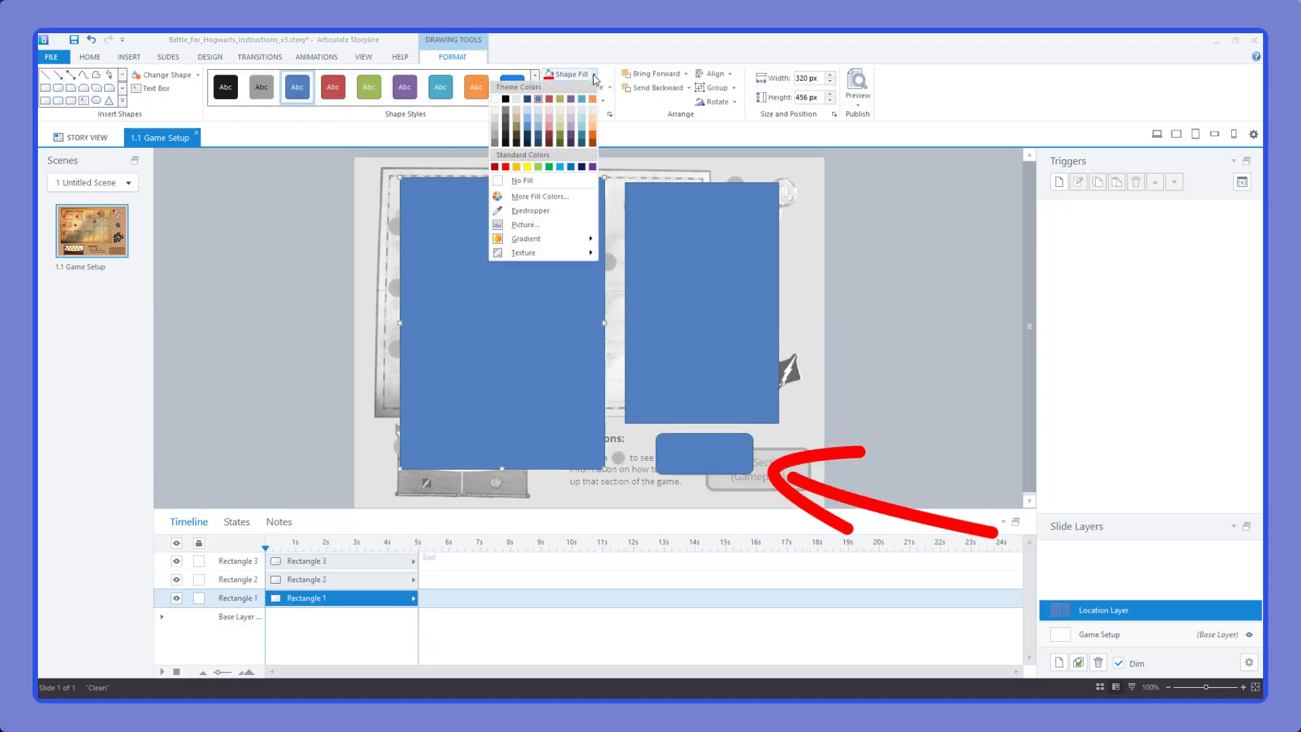
click(520, 203)
click(81, 227)
Give the large rectangle a thick dark brown outline
click(609, 86)
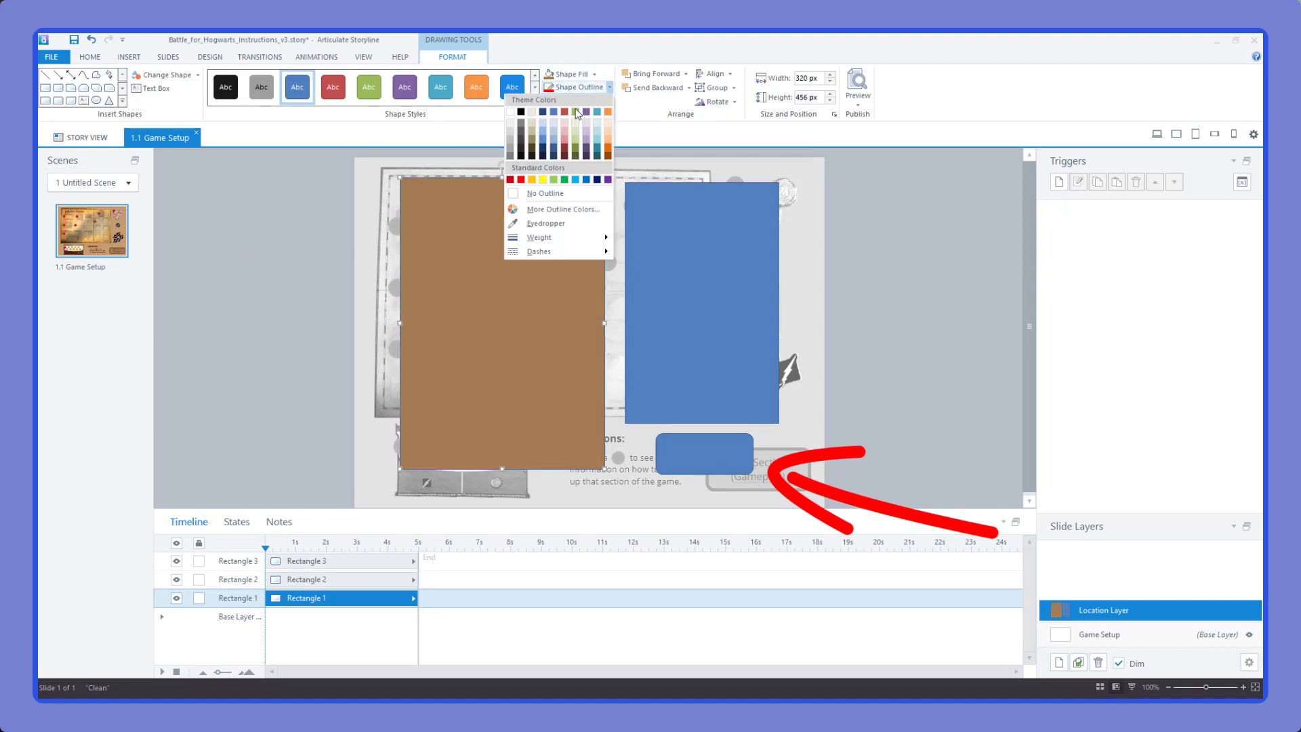
key(Escape)
click(610, 86)
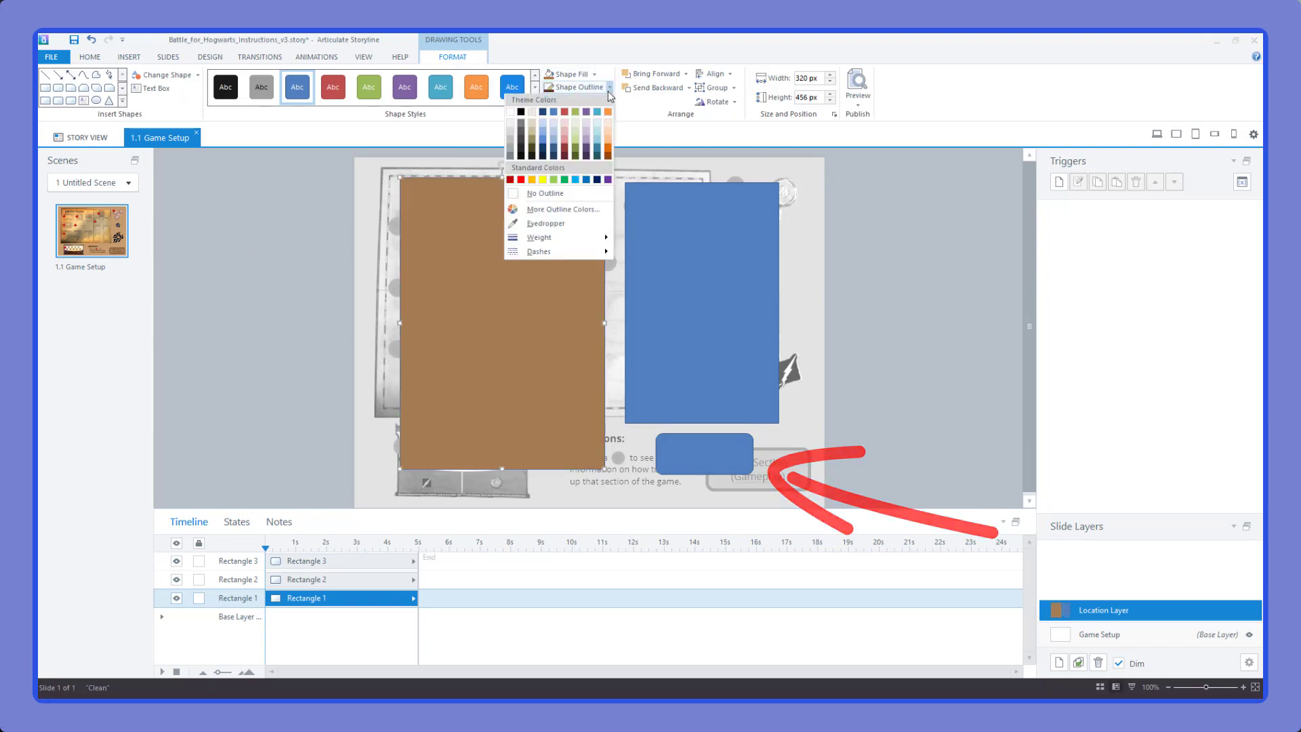
mouse_move(587, 242)
click(460, 309)
Copy the large rectangle's brown fill and outline to the other two rectangles with the Format Painter
click(89, 57)
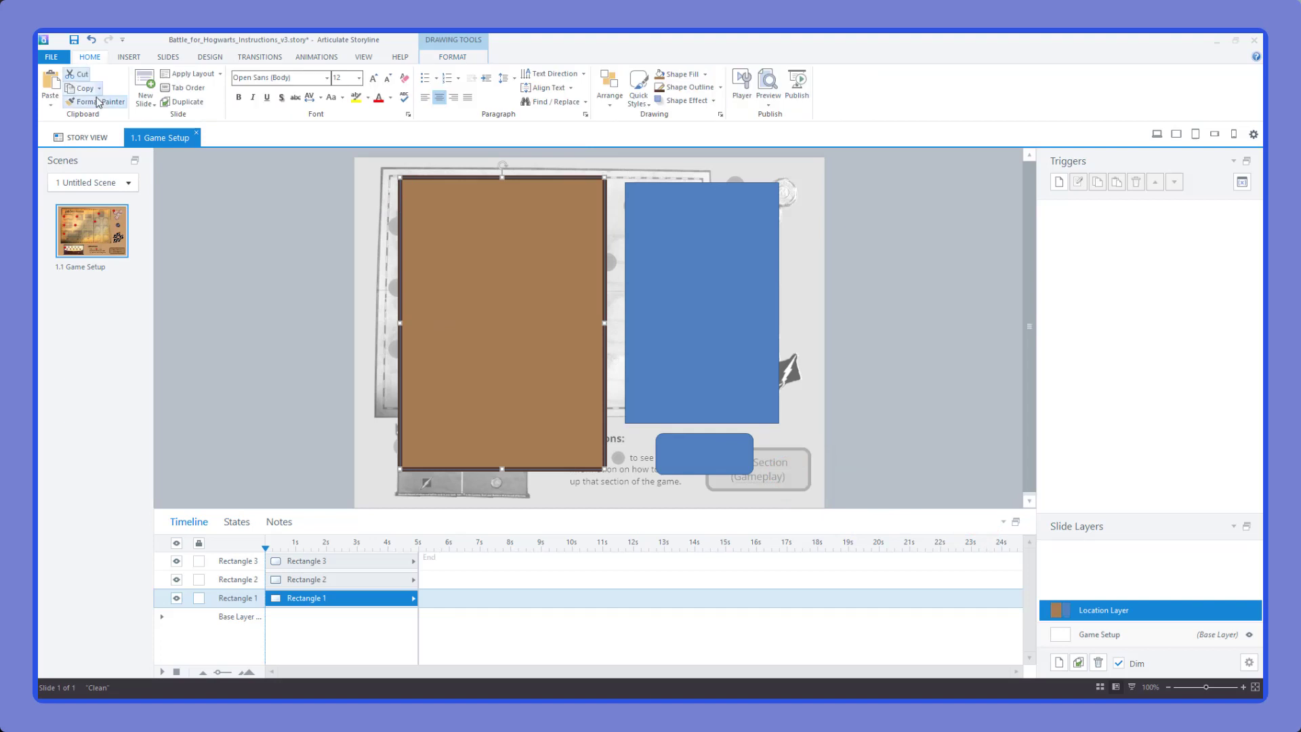
click(96, 102)
click(689, 221)
click(689, 221)
click(96, 101)
click(698, 450)
Add the heading "Location Cards:" inside the large rectangle and format it as 20 pt bold
click(128, 57)
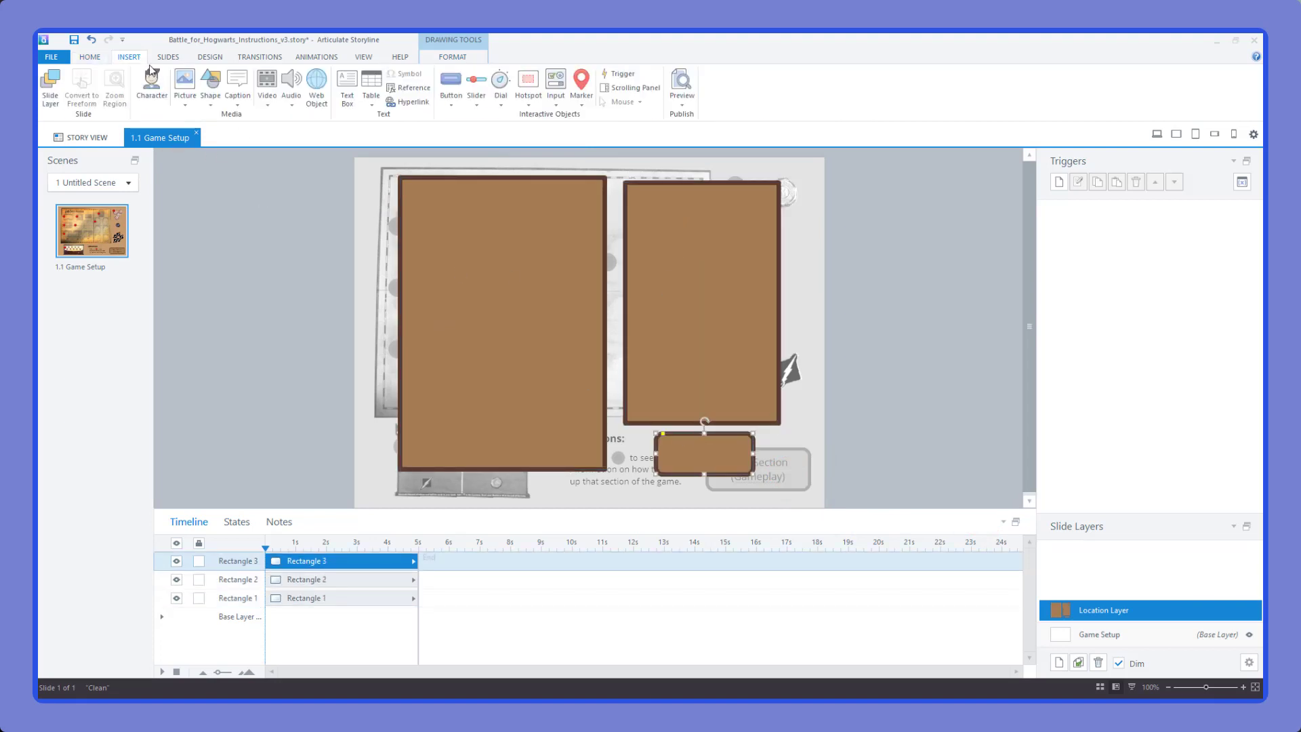
click(347, 91)
click(421, 199)
text(Location Cards:)
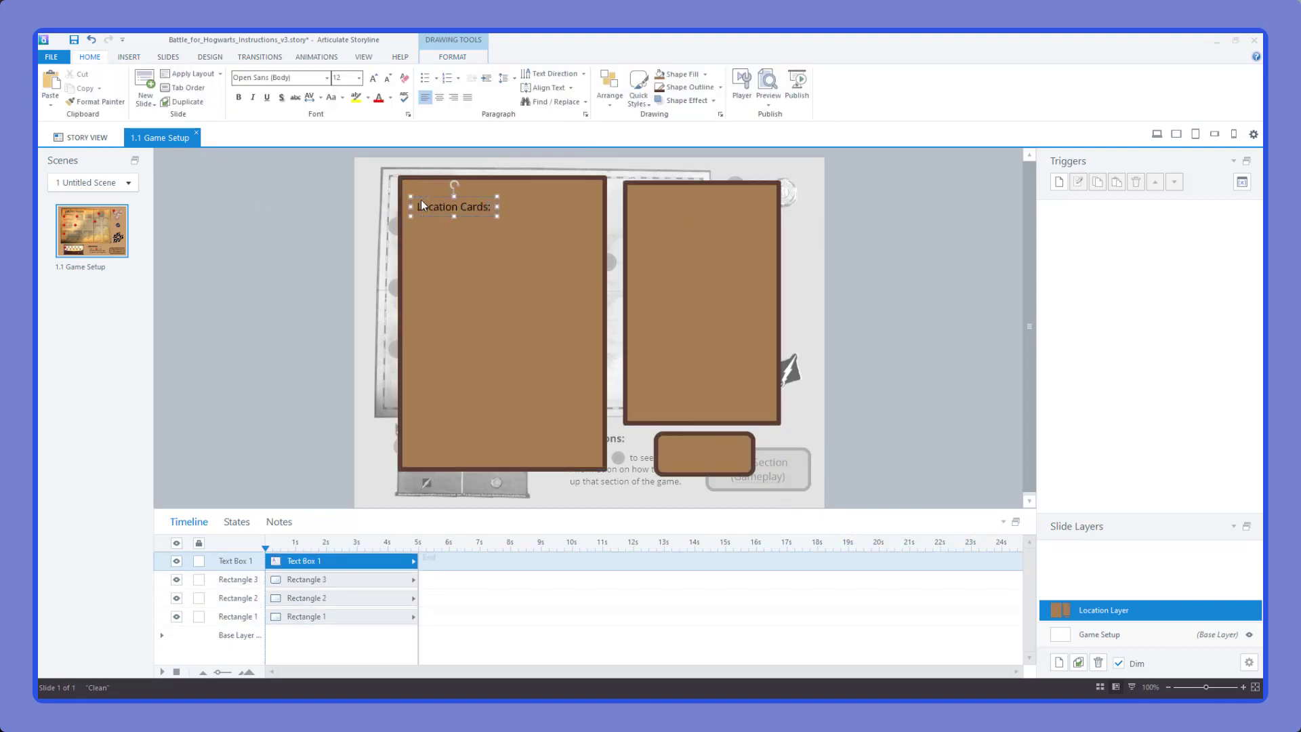
key(ctrl+a)
click(360, 77)
click(342, 189)
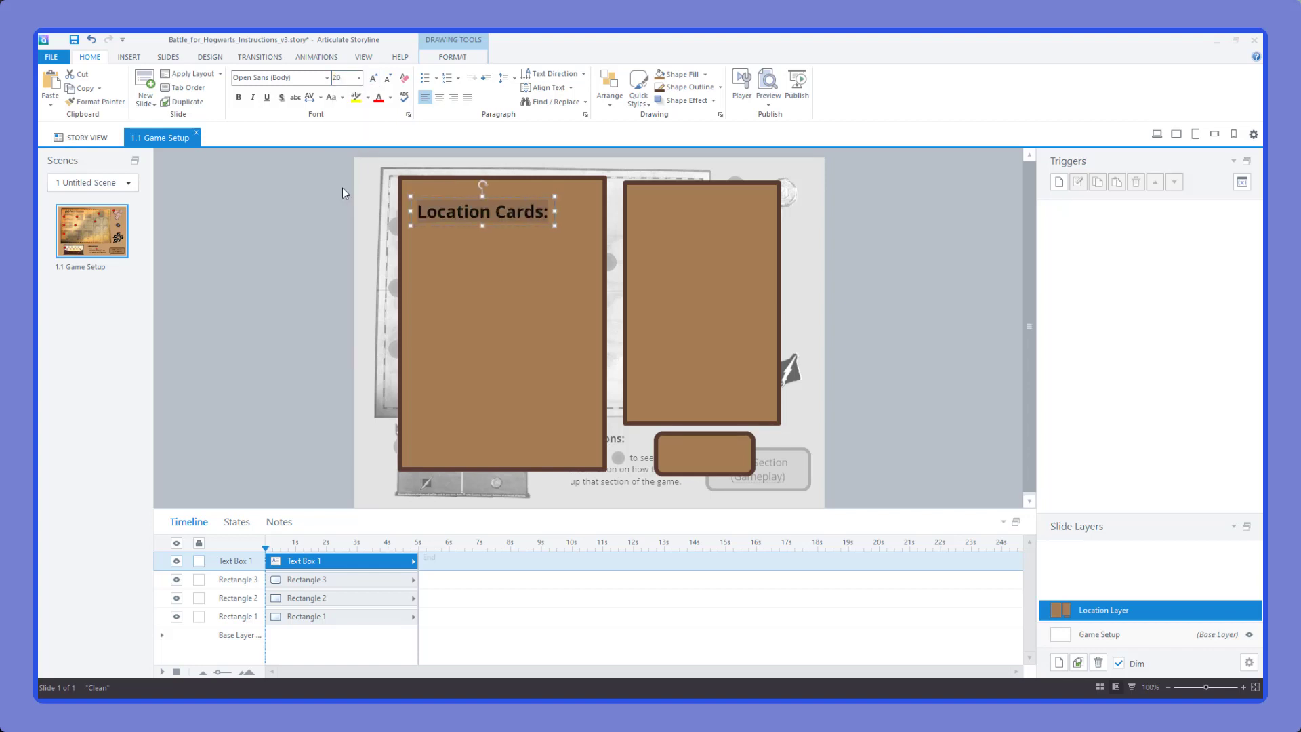
key(ctrl+b)
Align the second rectangle's upper edge with the first and duplicate the heading into it, reading "Instructions:"
click(660, 209)
drag(660, 208, 660, 204)
drag(525, 209, 717, 187)
key(ctrl+d)
key(ctrl+a)
text(Instructions:)
Insert the picture GameBoard.png on the Location Layer
click(128, 57)
click(172, 85)
double_click(544, 187)
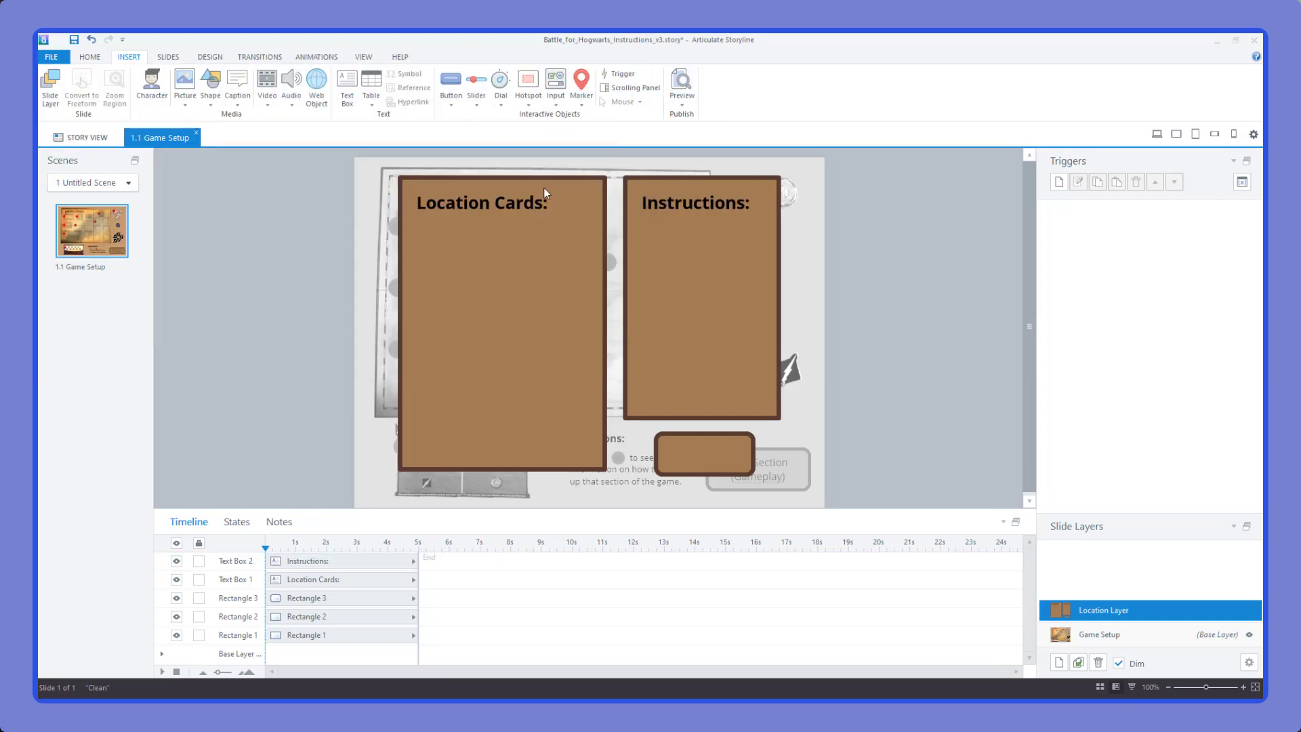
Crop the board picture to its upper-left section and arrange two staggered copies, about 215 by 128 px, beneath the Location Cards heading
click(1123, 85)
drag(820, 162, 609, 175)
drag(485, 505, 515, 300)
drag(609, 300, 574, 299)
click(1124, 85)
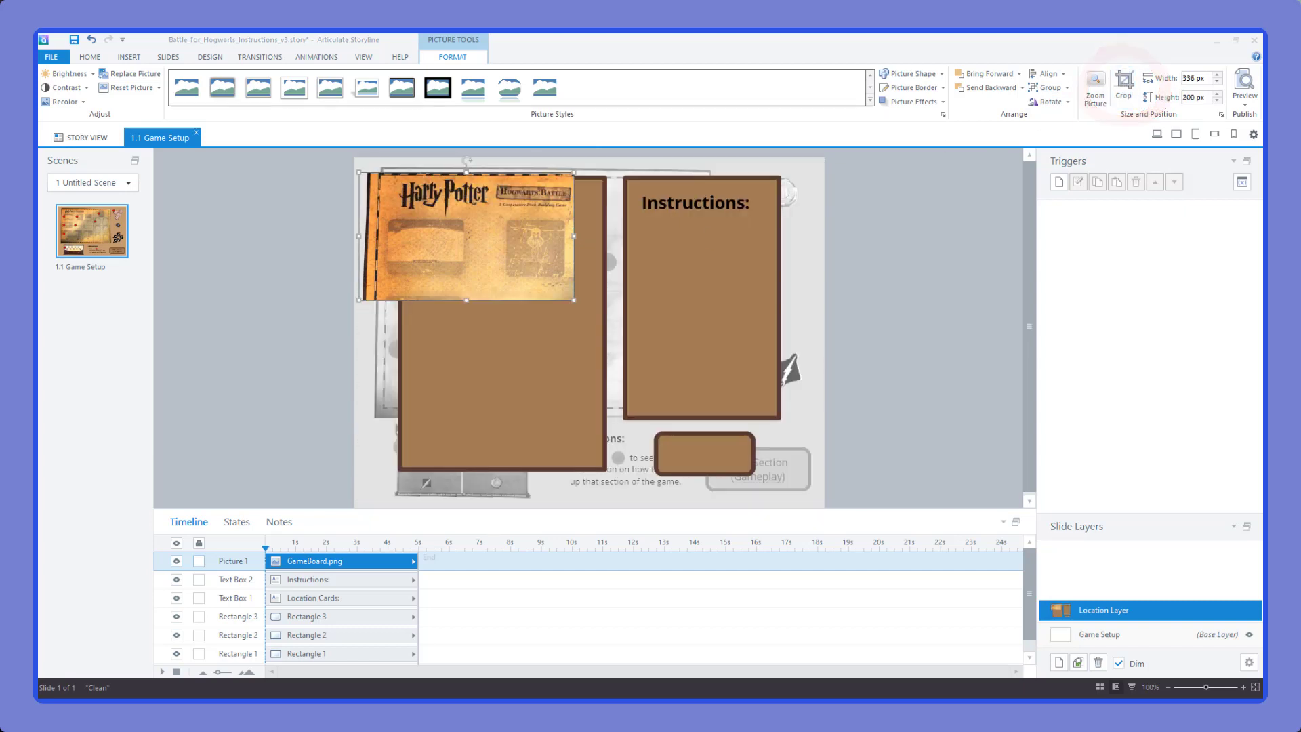
drag(576, 301, 520, 347)
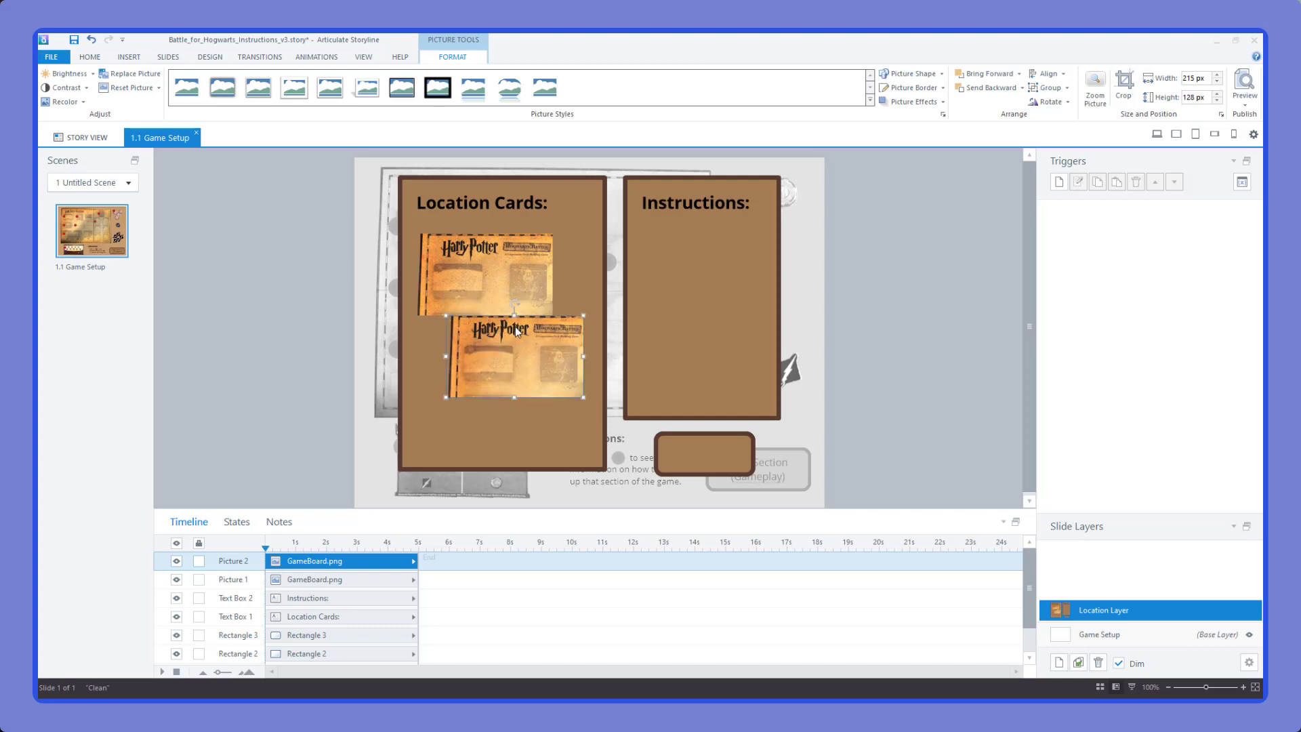
Draw a right-pointing block arrow about 120 by 48 px over the upper board picture
click(128, 57)
click(211, 84)
click(81, 129)
drag(436, 219, 512, 249)
Fill the arrow with red and place it, angled downward, so it points from the upper board picture to the lower one
click(594, 74)
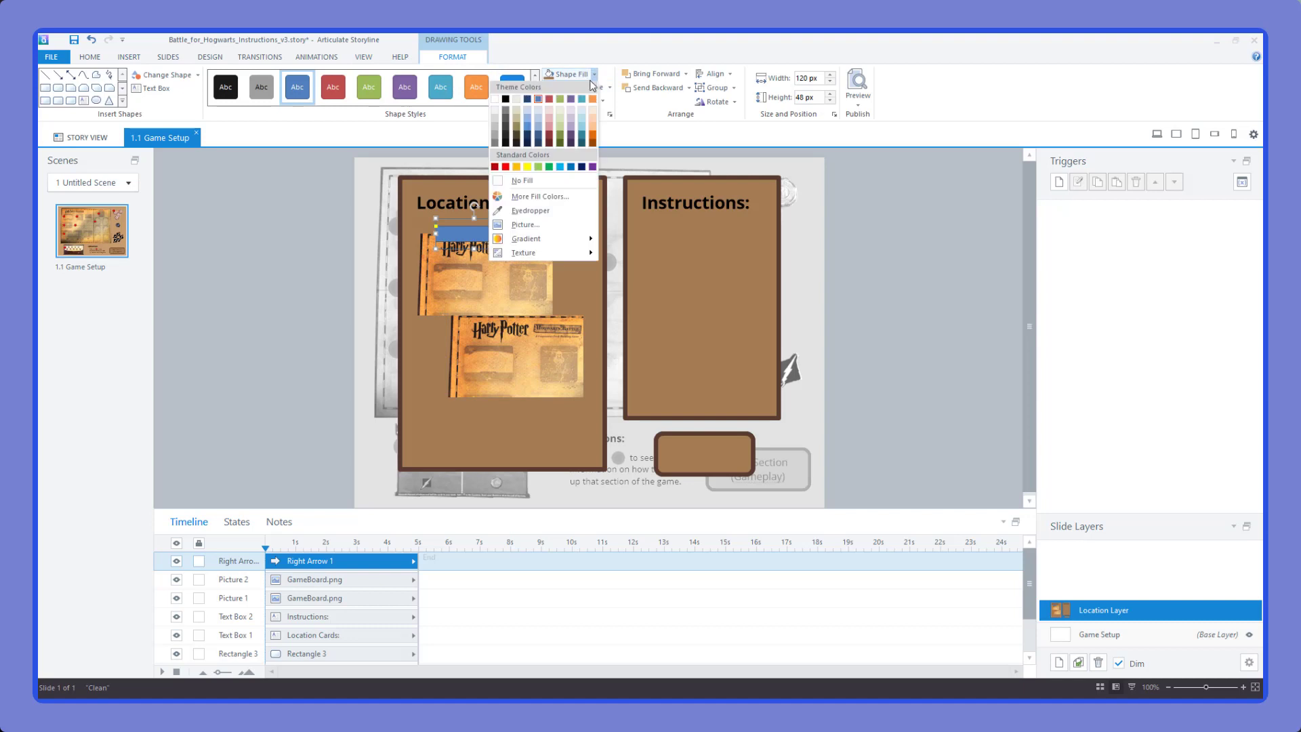
click(514, 167)
click(577, 87)
click(609, 87)
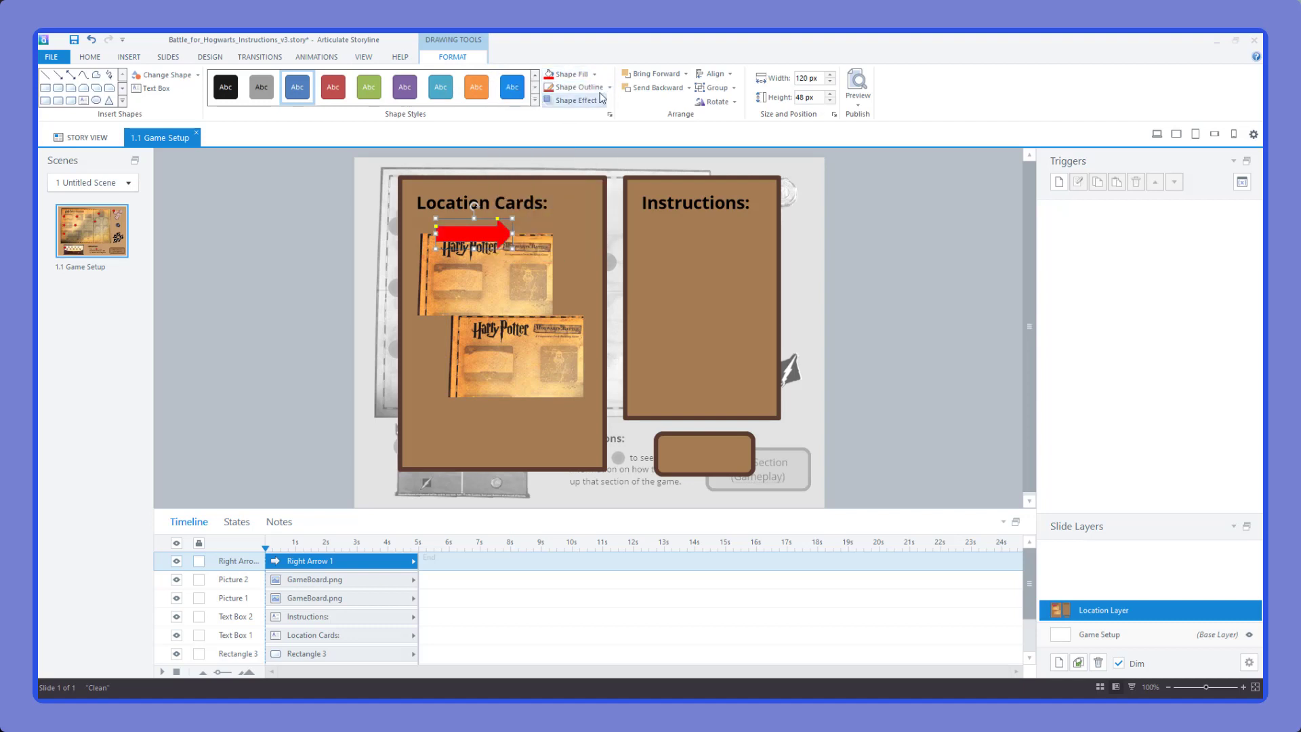
click(610, 87)
click(494, 299)
drag(494, 299, 499, 325)
Insert Location_Astronomy_Tower.png, shrink it to about 75 by 56 px and place it on the lower board picture's location card slot
click(129, 57)
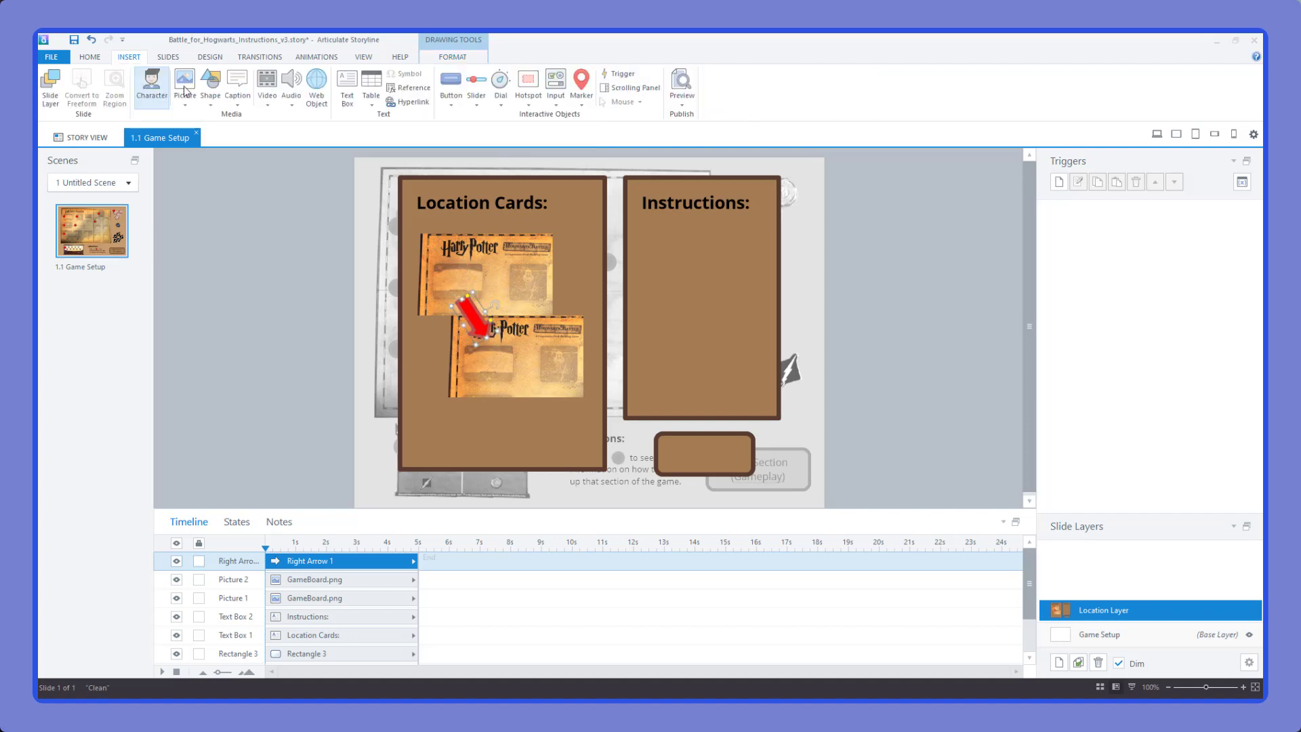
click(185, 85)
scroll(378, 204, up, 3)
key(Escape)
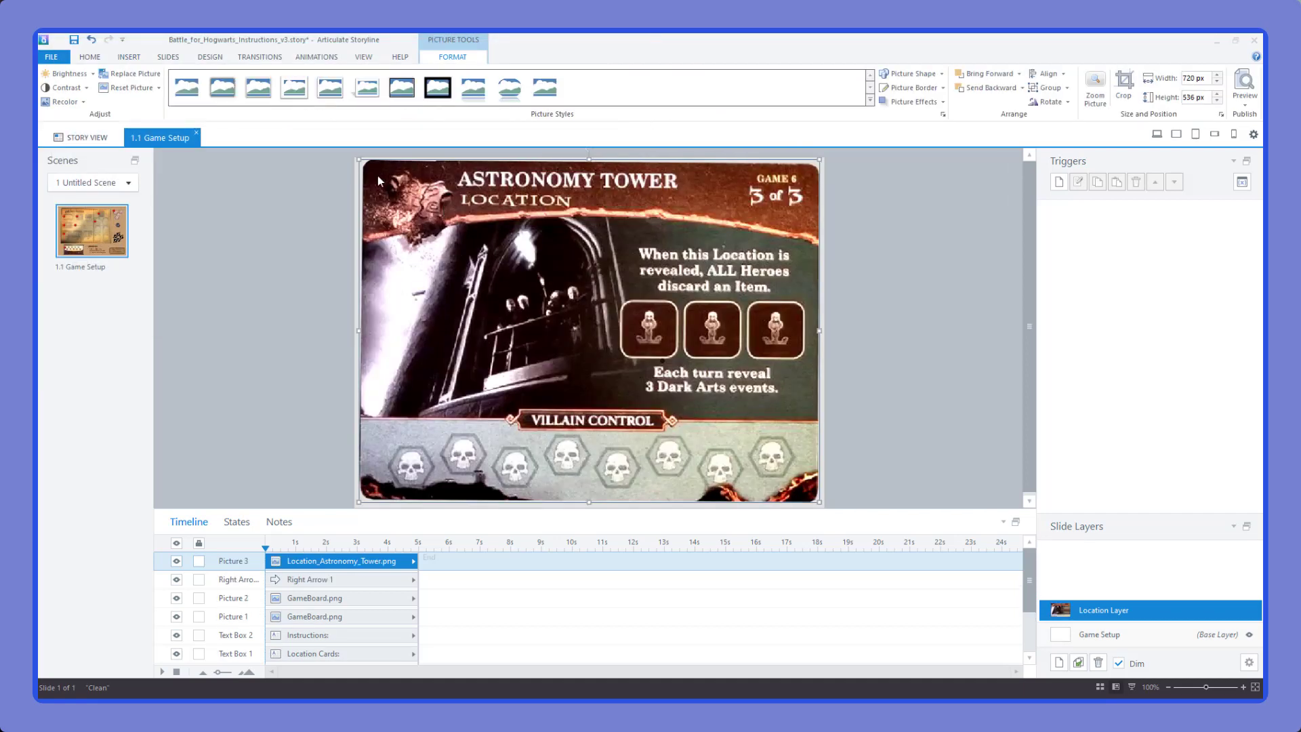
drag(377, 177, 514, 389)
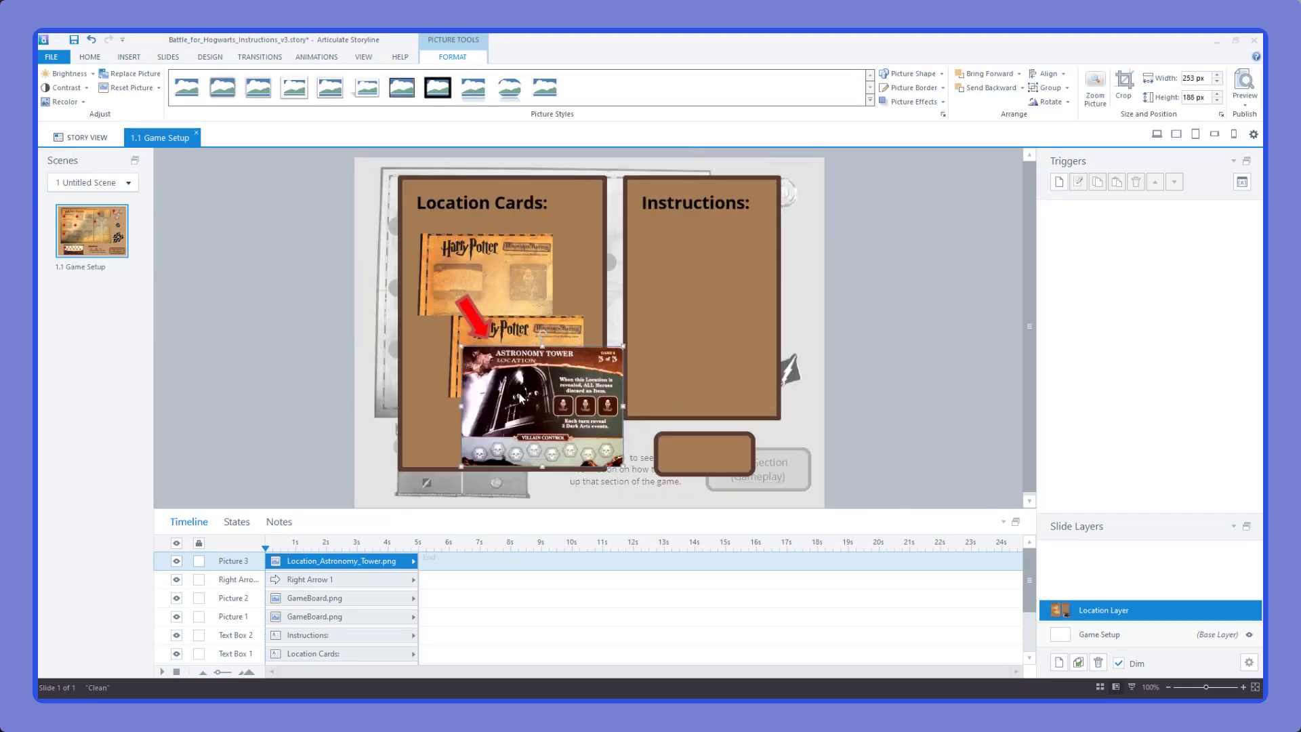
drag(628, 467, 506, 378)
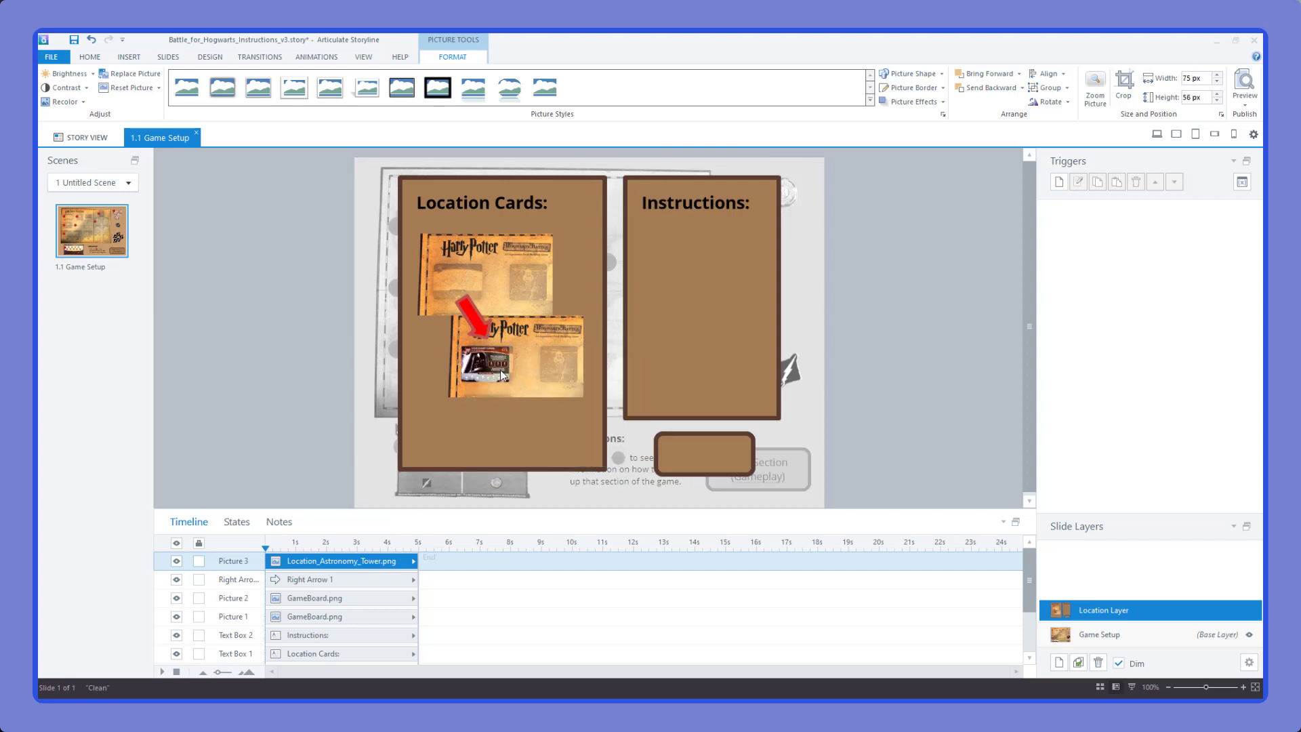
Add a text box reading "Text text text" below the Instructions heading
click(129, 57)
click(347, 88)
click(654, 239)
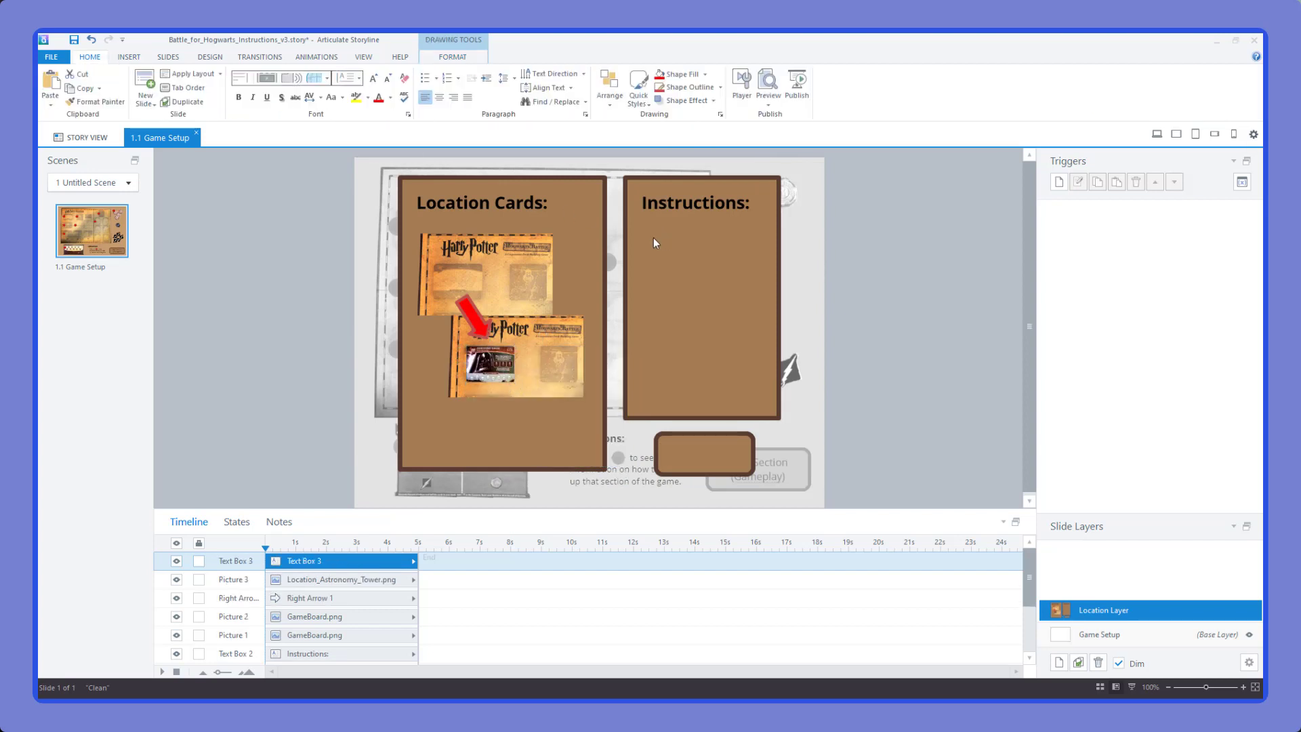
text(Text text text)
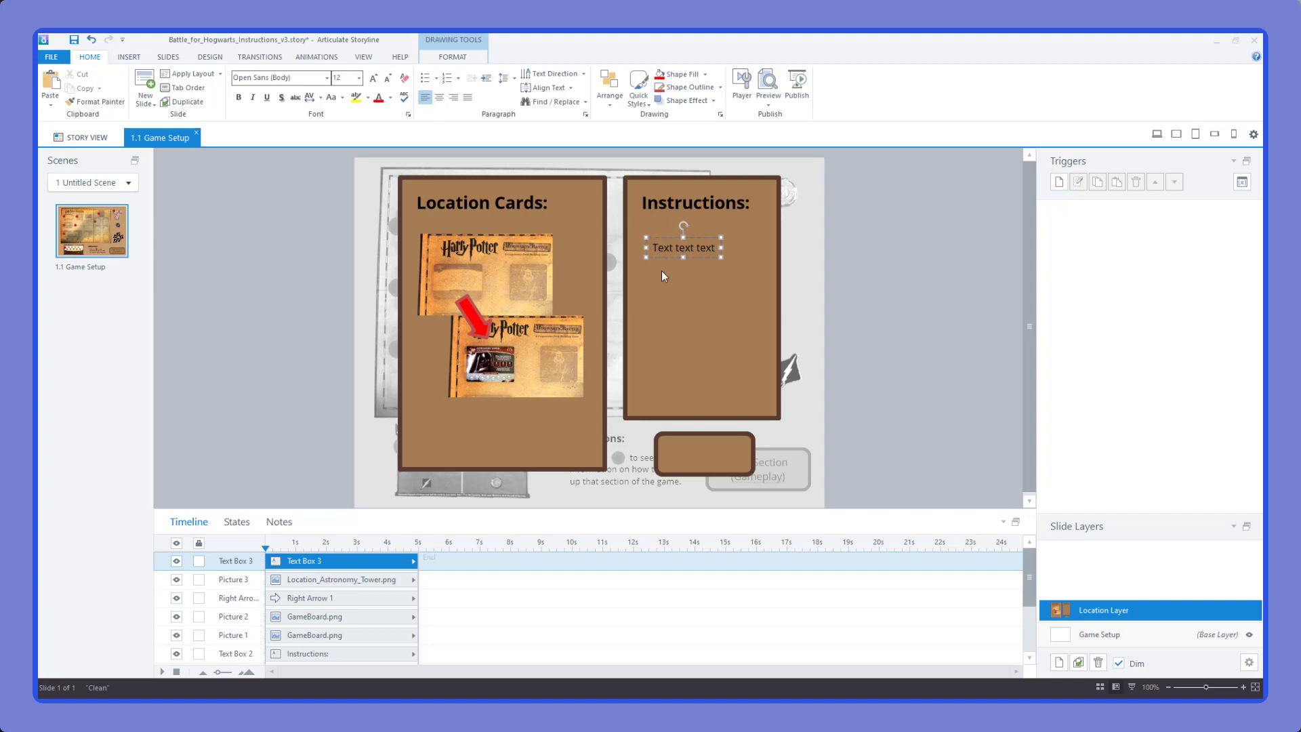
Widen the text box under Instructions and replace its text with directions to place the game's location cards face up in numeric order, "1 of x" on top
drag(724, 260, 771, 412)
drag(654, 245, 644, 227)
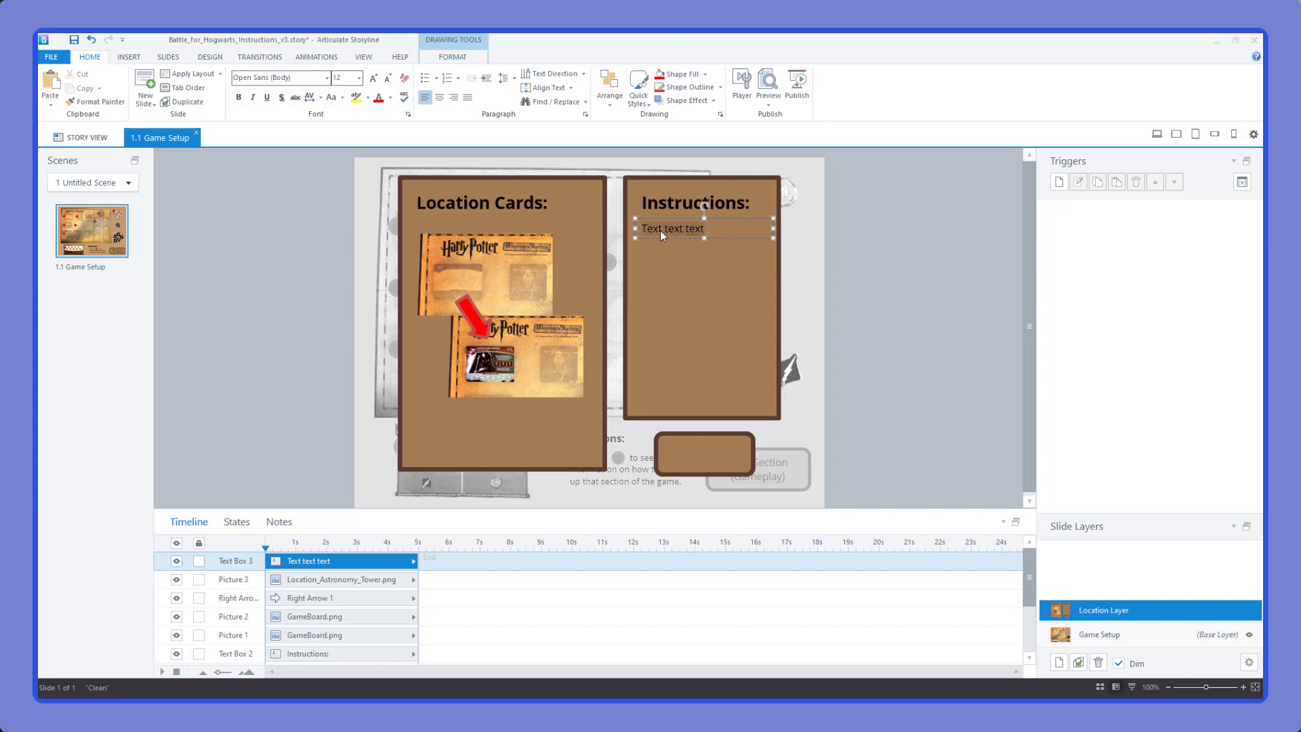
text(Each game has multiple locations associated with it.  Locate the location cards associated with the game you are playing (i.e. Game 1) and place them face up here in numeric order with the location "1 of x" on the top.)
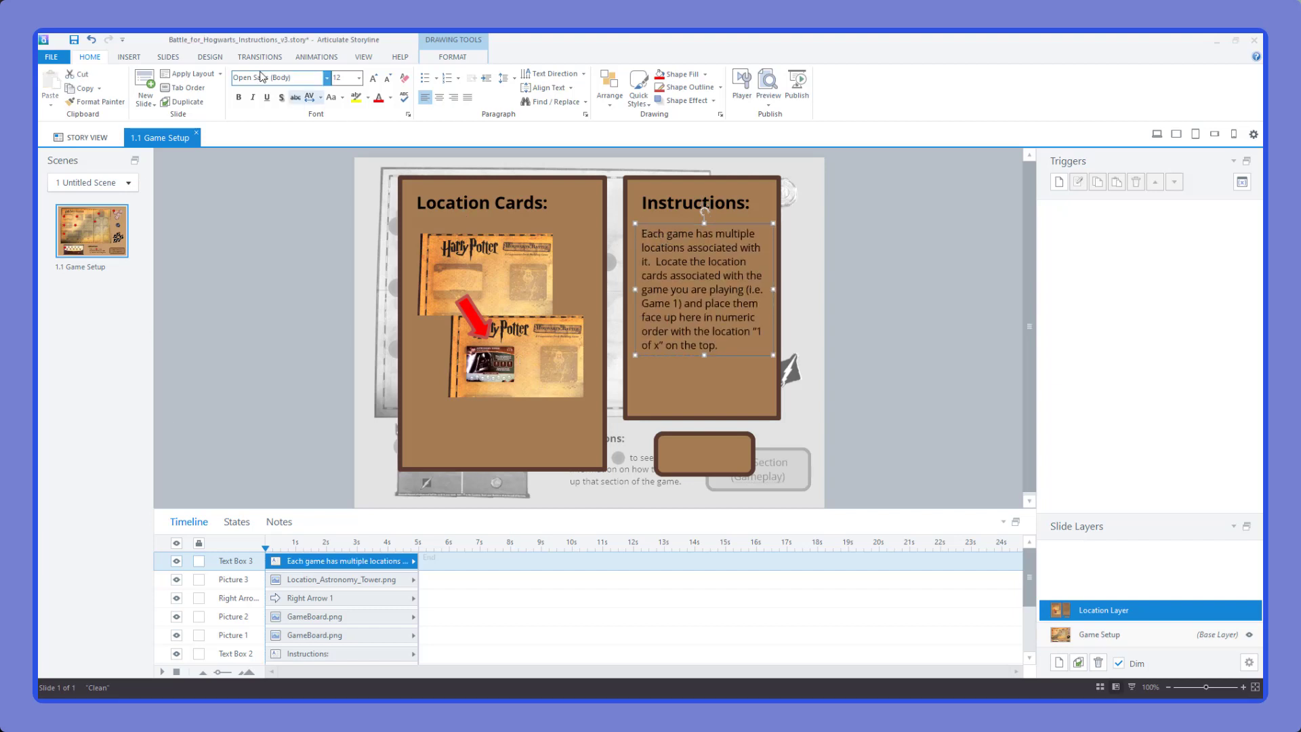
Draw a 40 by 40 px circle over the right side of the Astronomy Tower card on the lower board picture
click(129, 56)
click(210, 87)
click(121, 198)
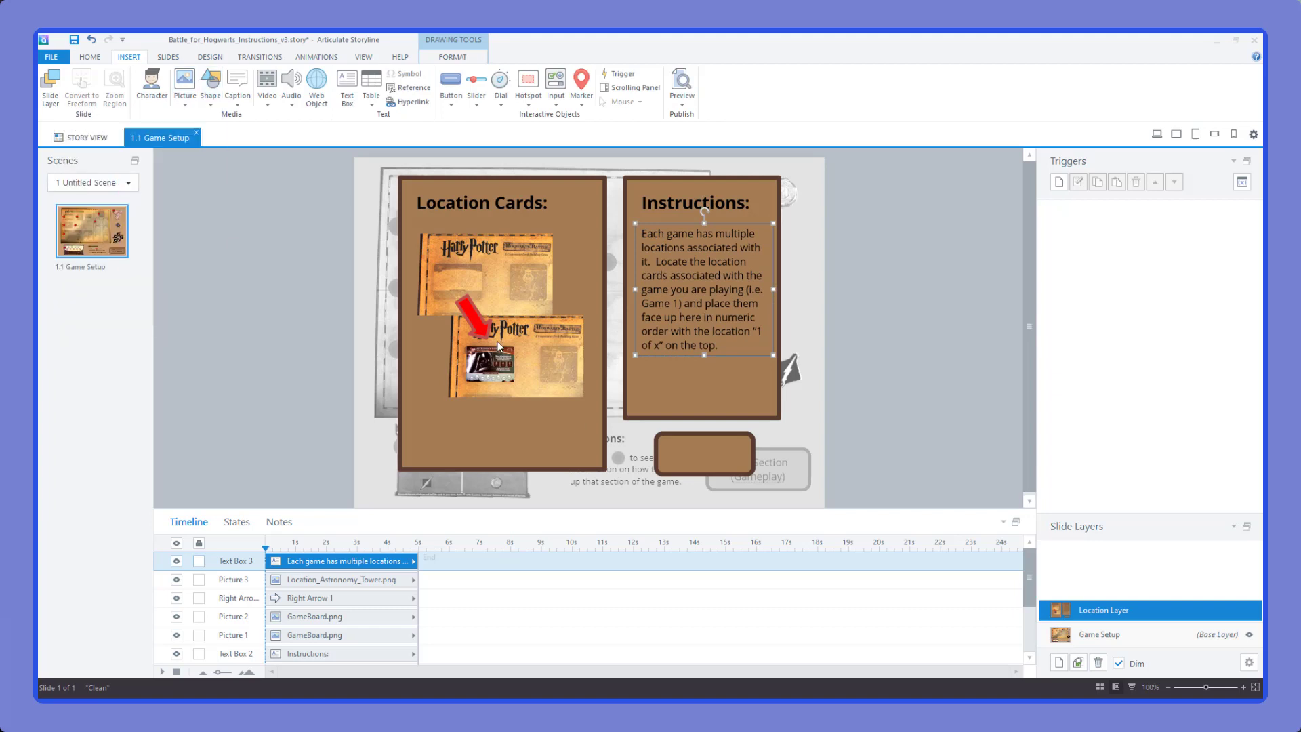
drag(498, 346, 522, 368)
Give the circle no fill and a thicker red outline so it rings the upper-right corner of the location card
click(452, 57)
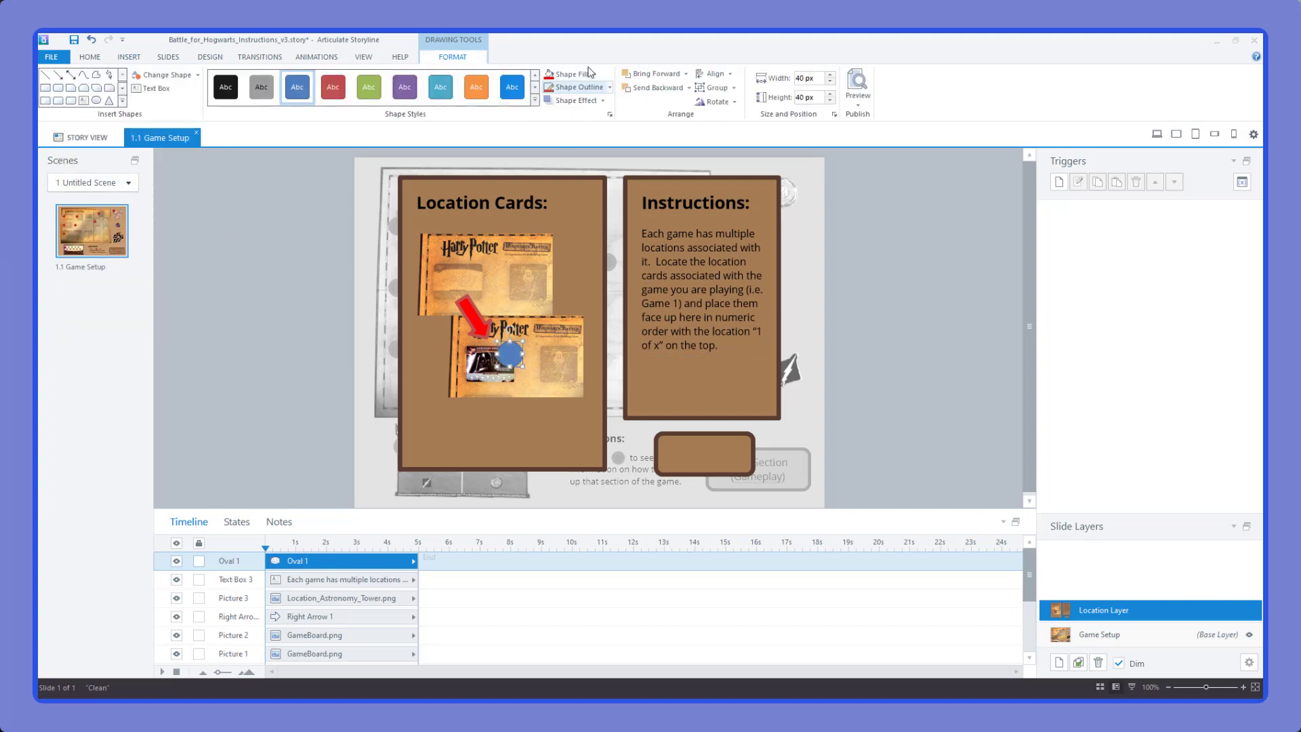
click(594, 74)
click(522, 180)
click(609, 88)
click(565, 112)
click(610, 87)
mouse_move(580, 238)
click(466, 296)
click(609, 88)
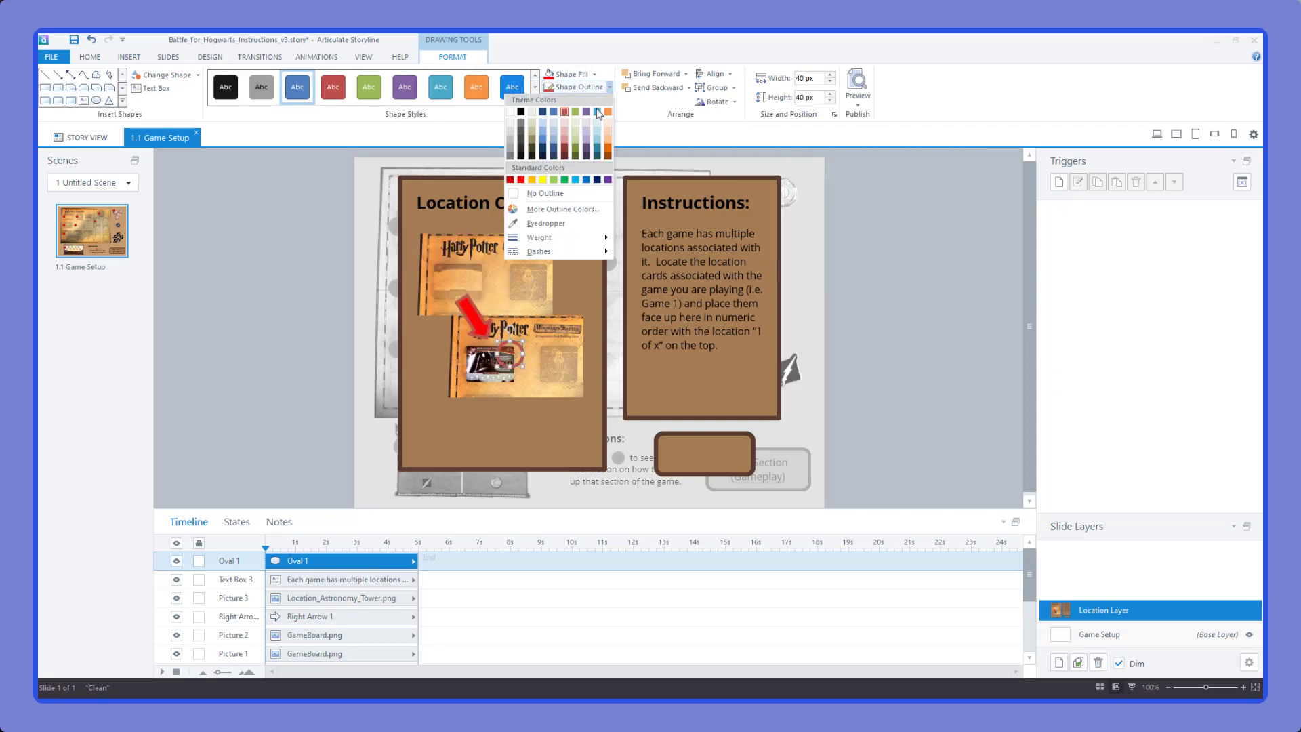
click(520, 180)
click(515, 340)
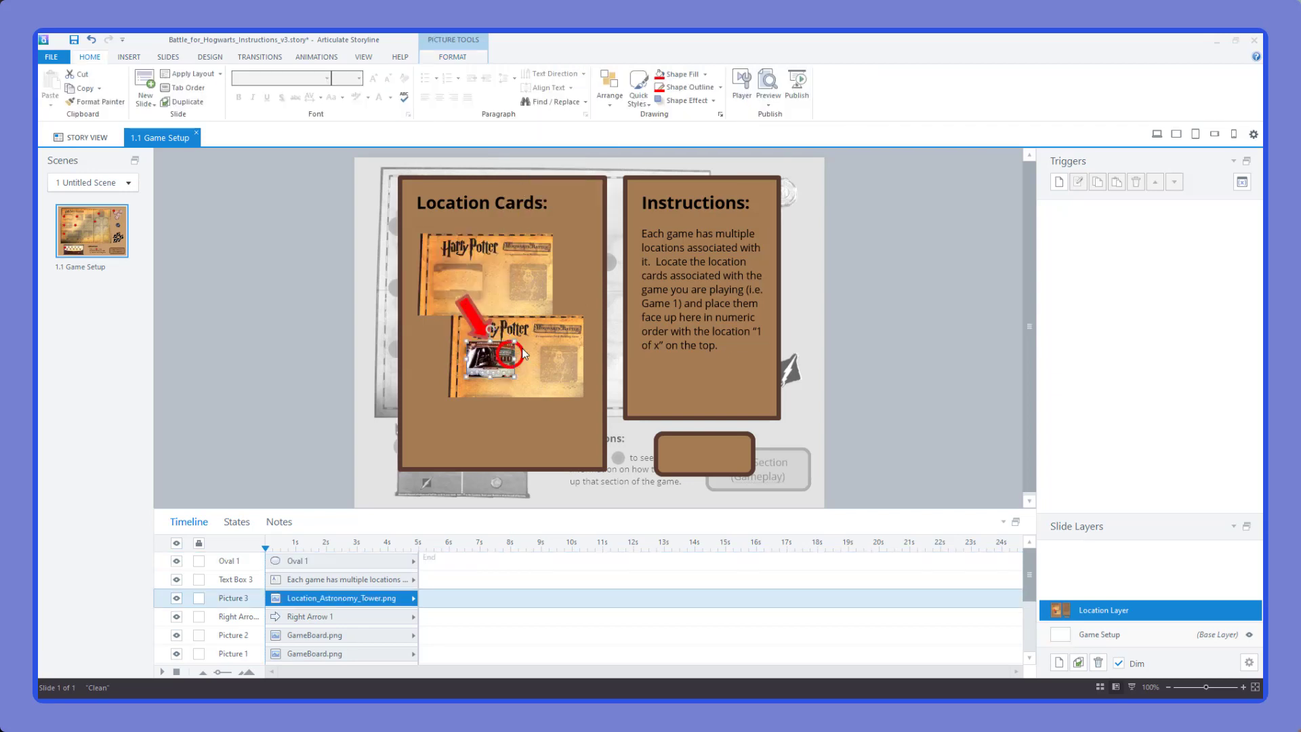
key(ctrl+z)
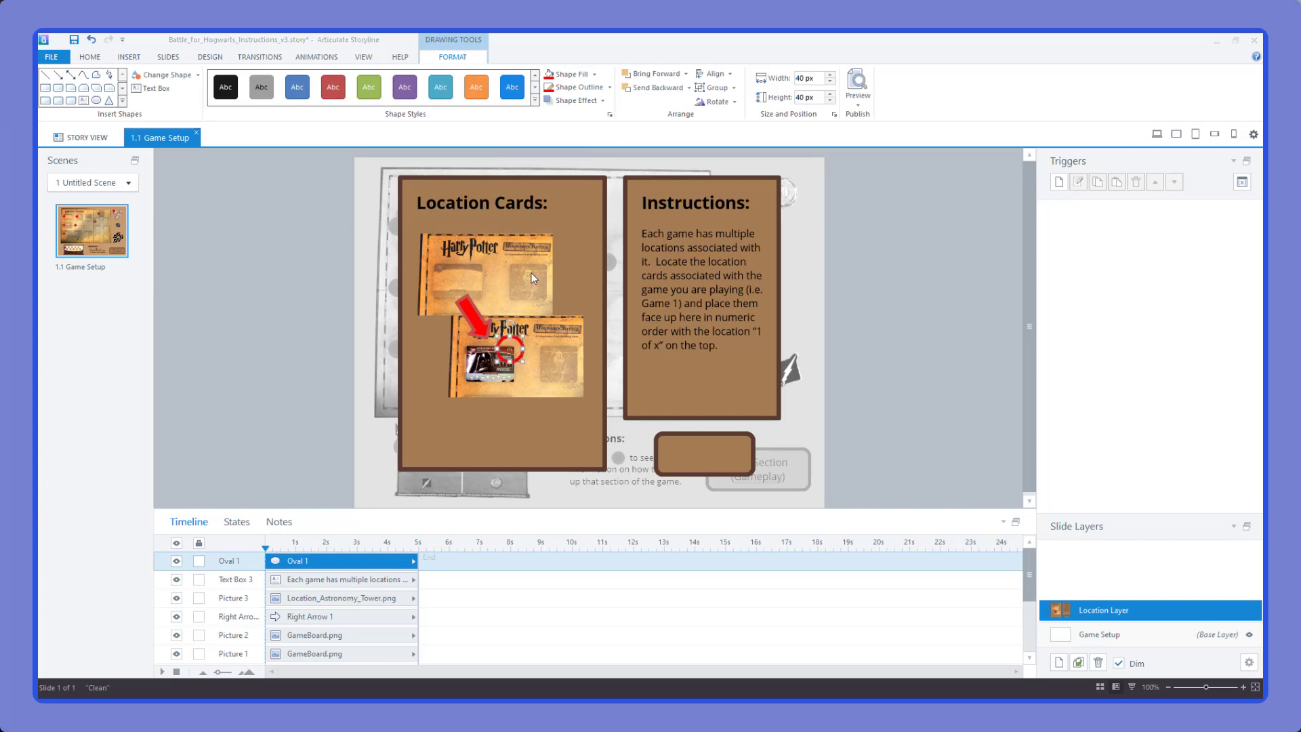
Give the upper board picture a 6 px border in the dark brown sampled from the panel's outline
click(528, 265)
click(452, 56)
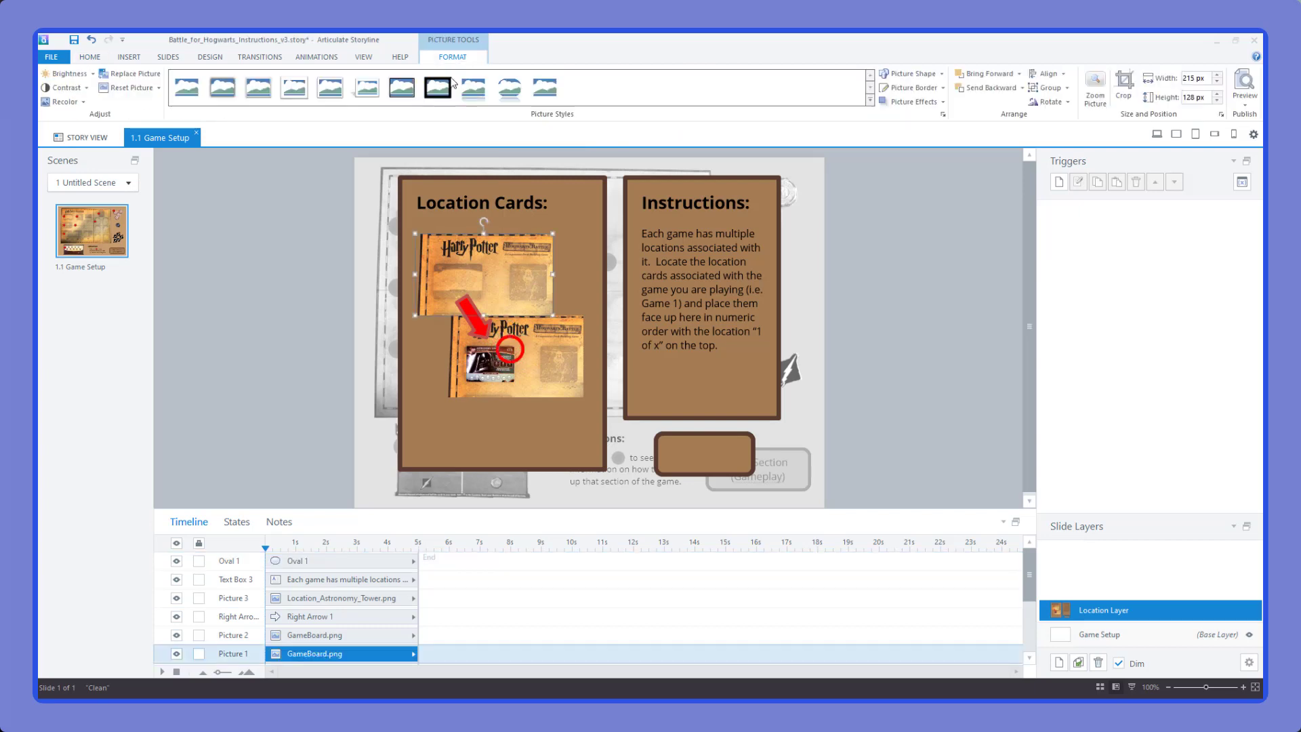
click(938, 88)
click(940, 88)
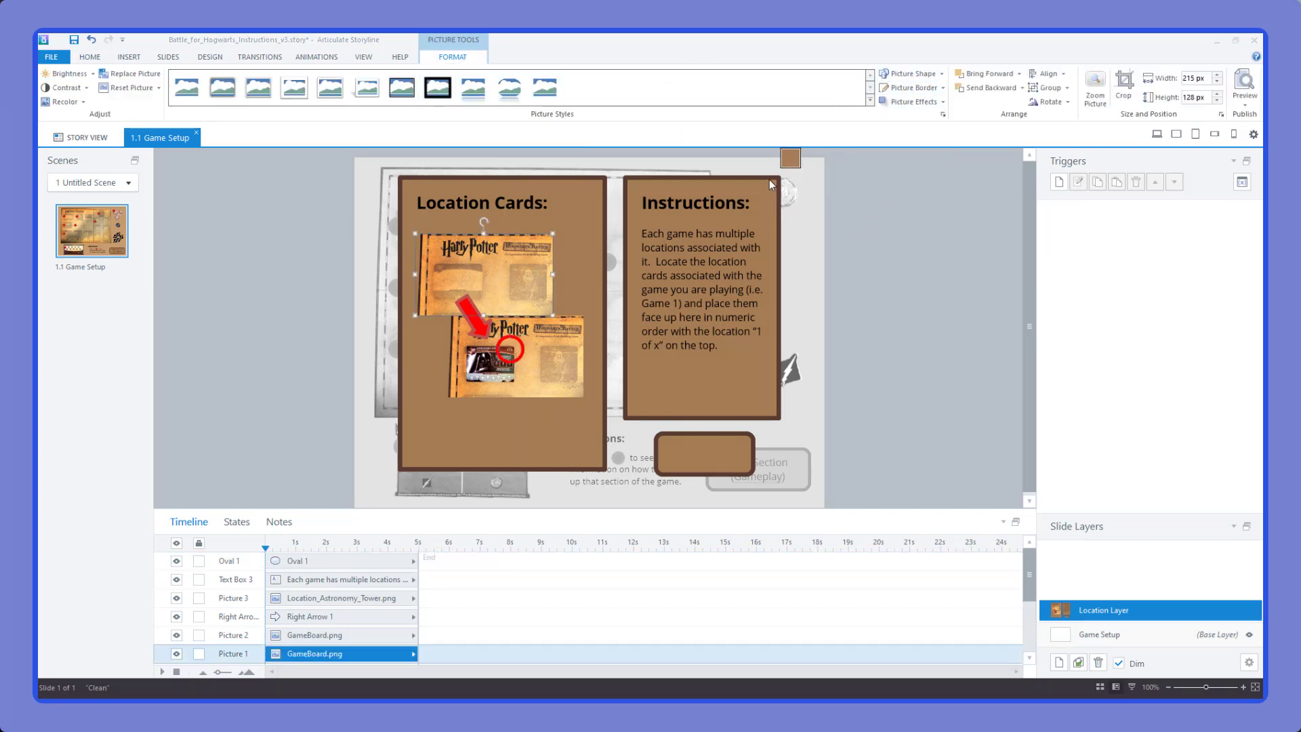
click(942, 90)
mouse_move(880, 238)
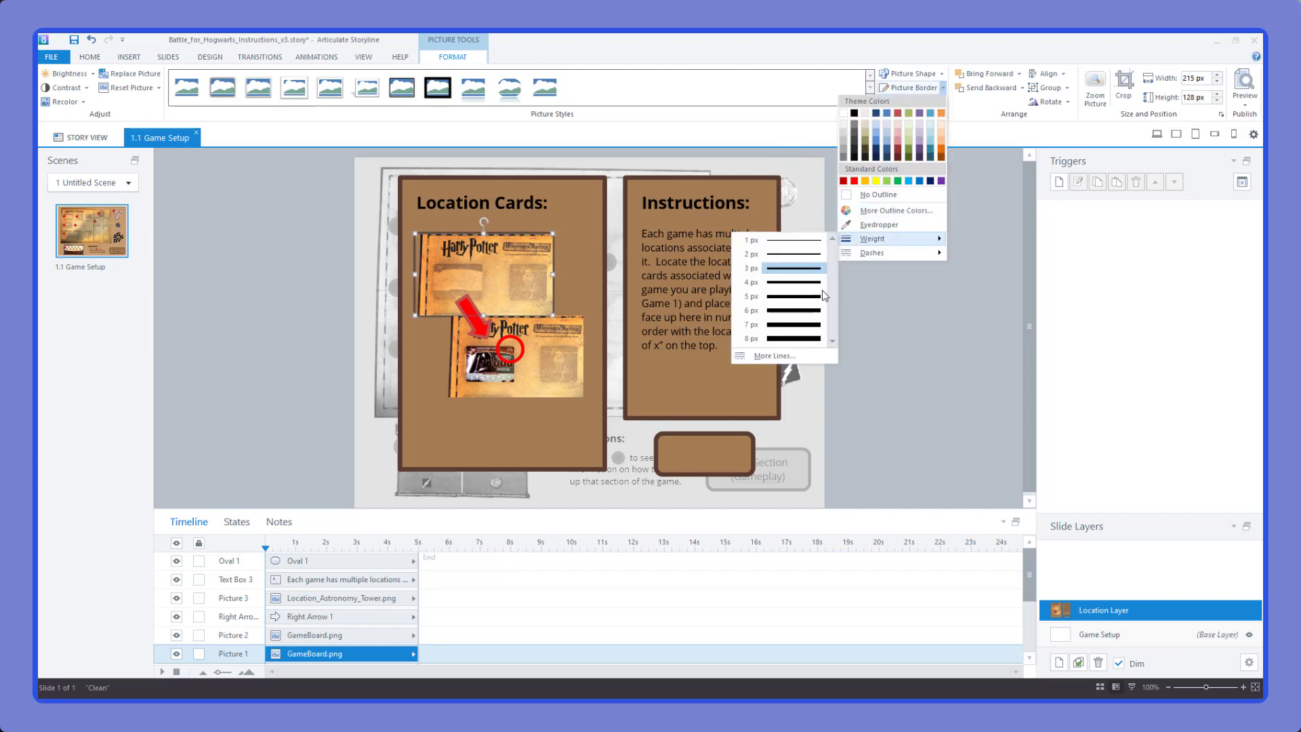
click(779, 308)
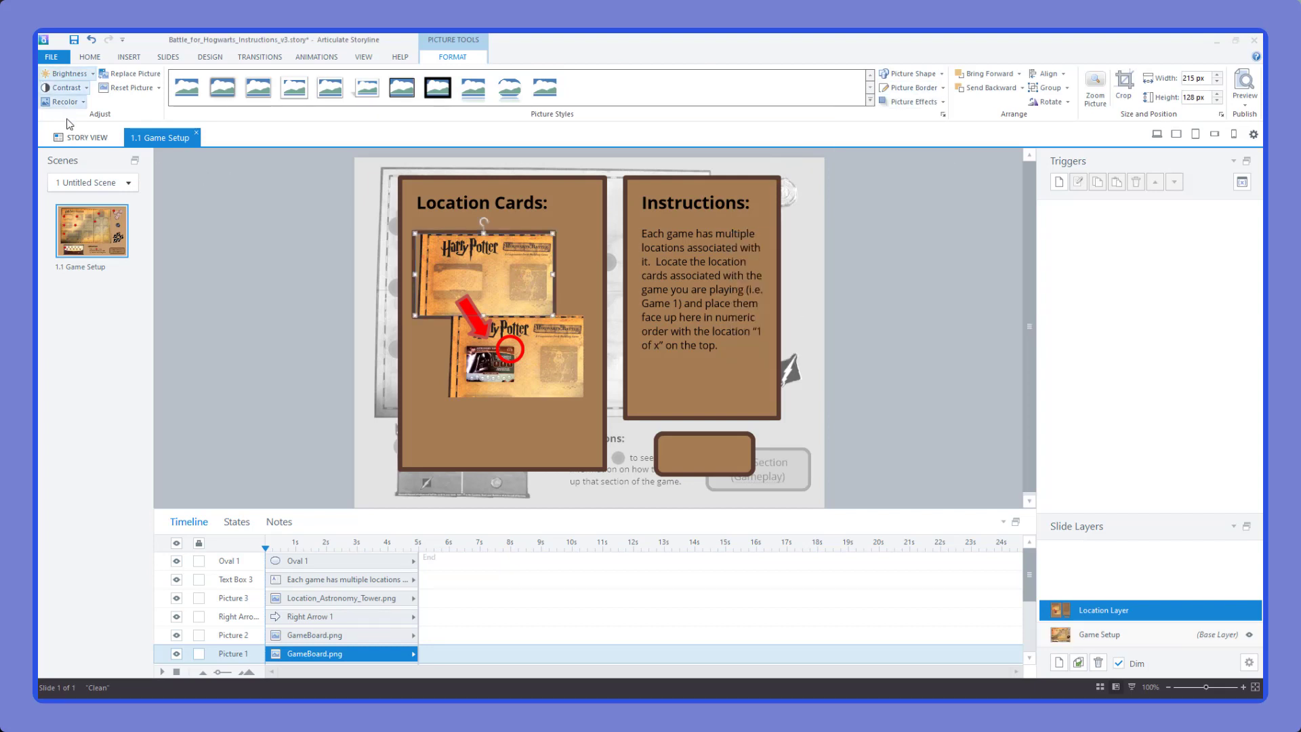
Copy the upper board picture's border formatting to the lower board picture with Format Painter
click(89, 56)
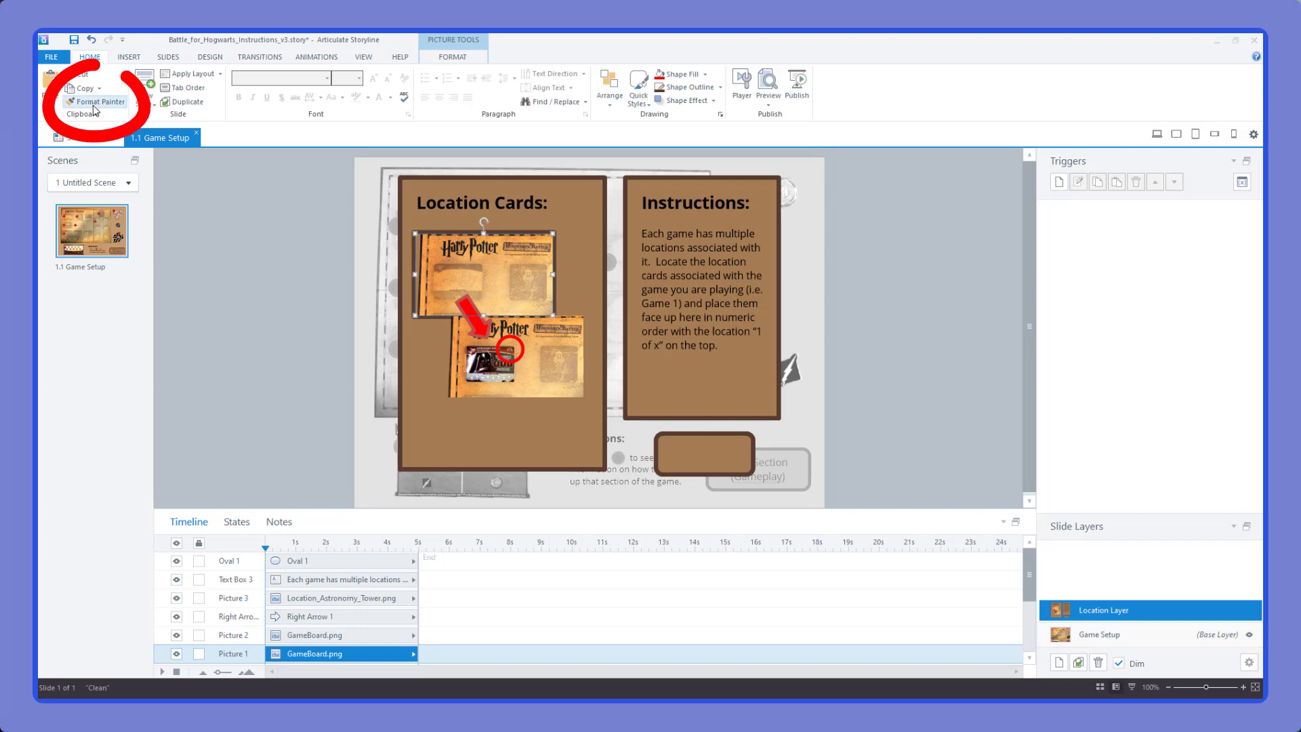
click(95, 102)
click(561, 348)
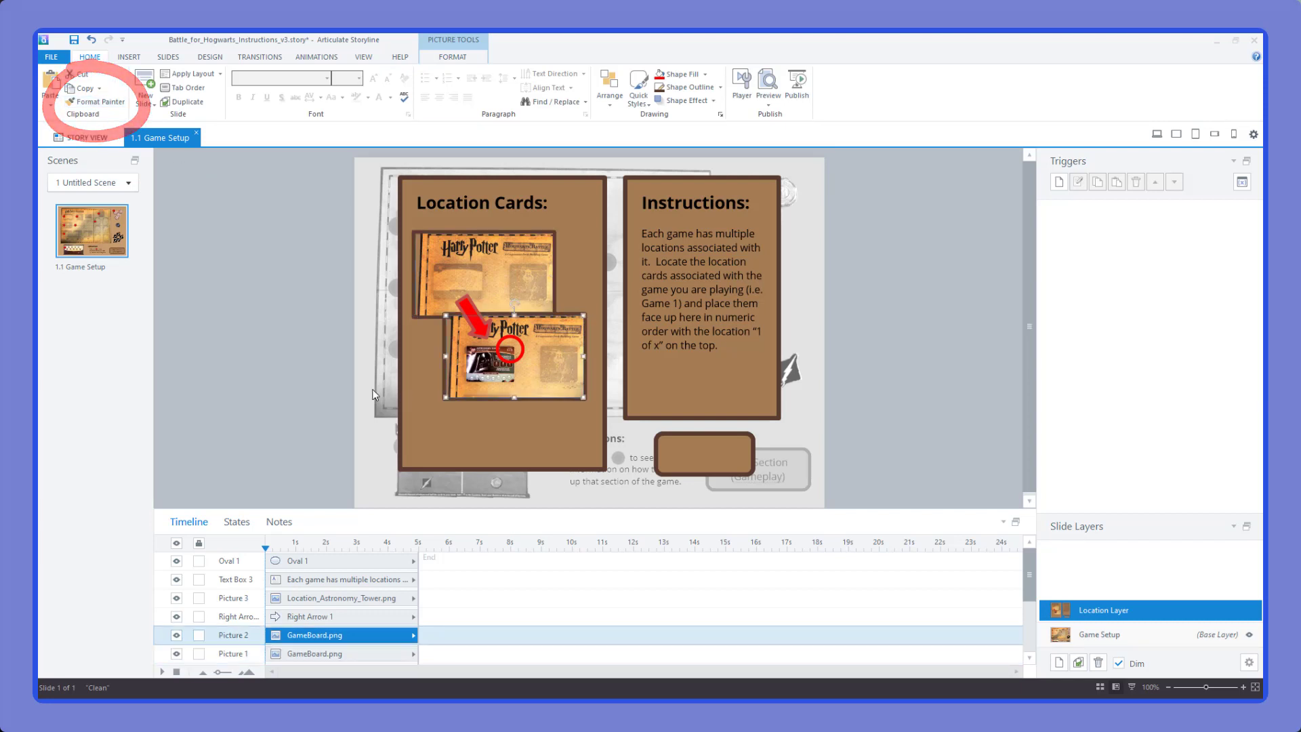
Add a text label reading "Close" in an enlarged font on the blank rounded rectangle below the Instructions panel
click(668, 453)
text(Close)
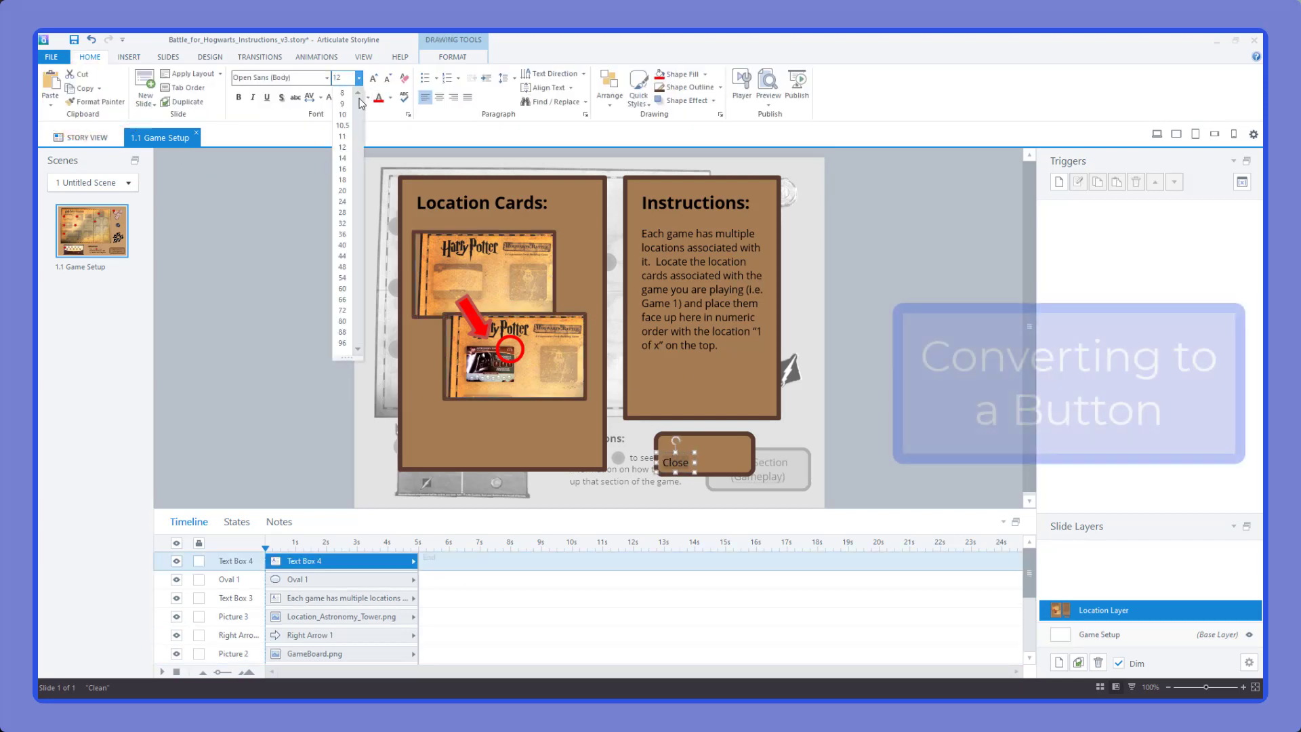
Add Down and Hover states to the rounded rectangle behind the Close label
click(742, 453)
click(237, 521)
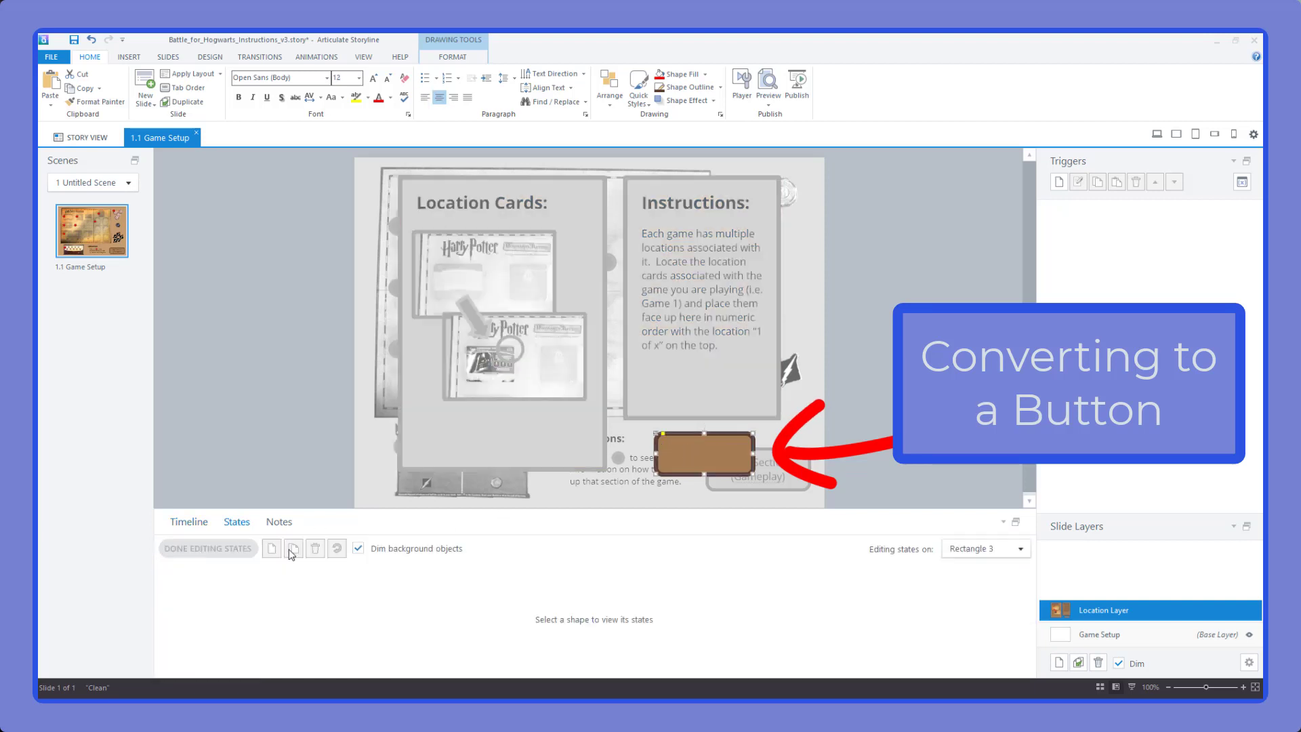
click(272, 549)
click(732, 362)
click(698, 410)
click(656, 410)
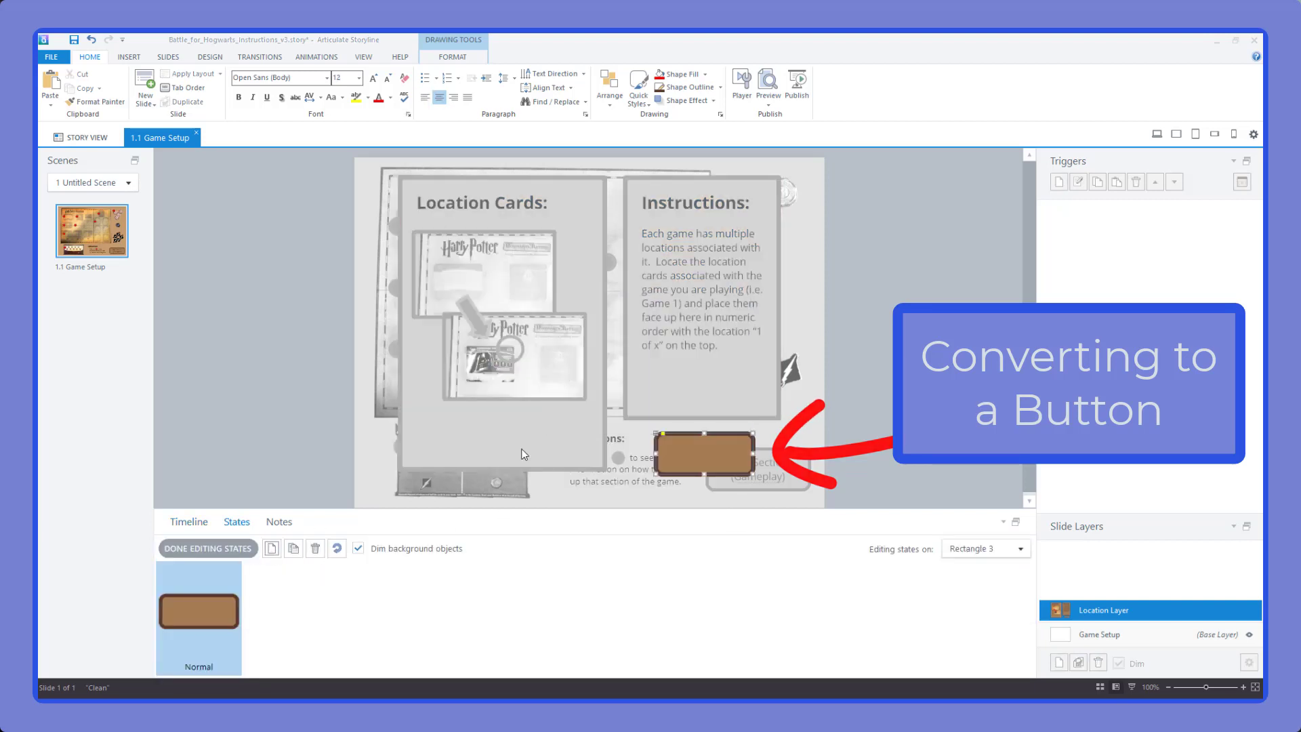
click(656, 410)
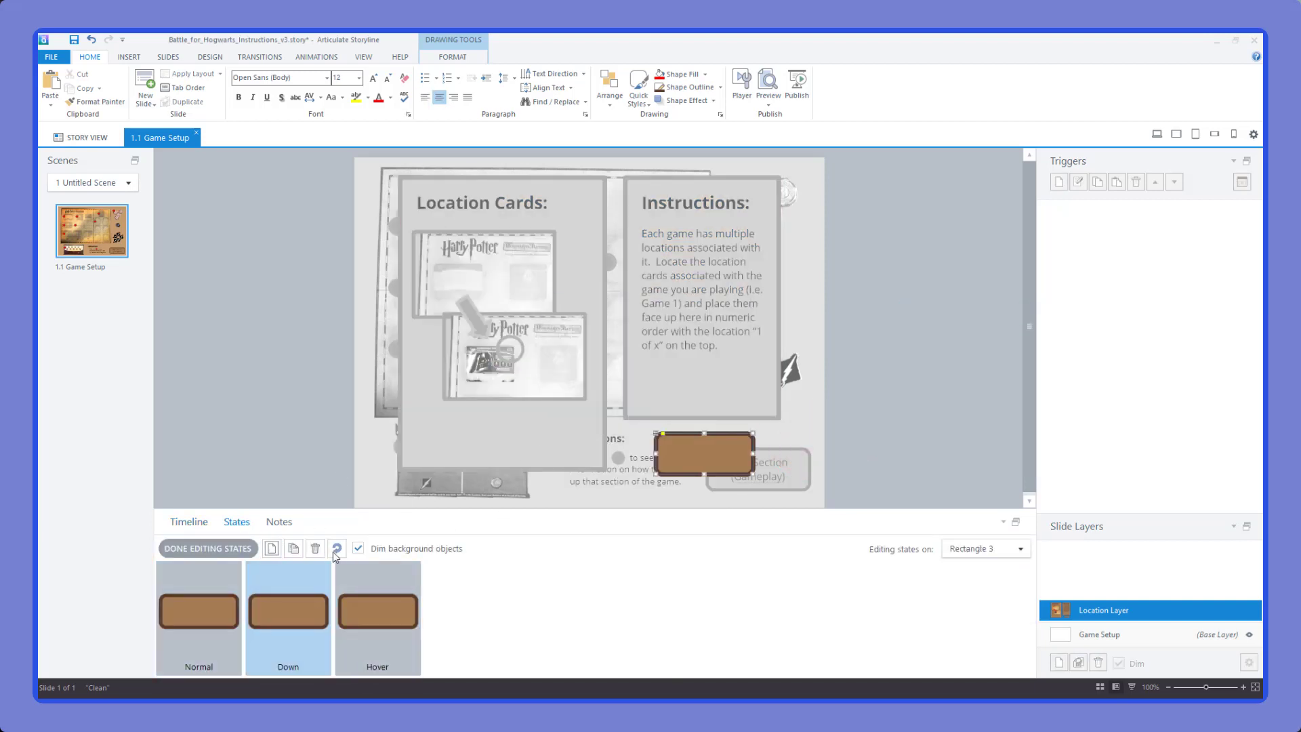
Fill the rectangle's Down state with olive green and its Hover state with light khaki, and finish editing the states
click(446, 56)
click(542, 73)
click(519, 132)
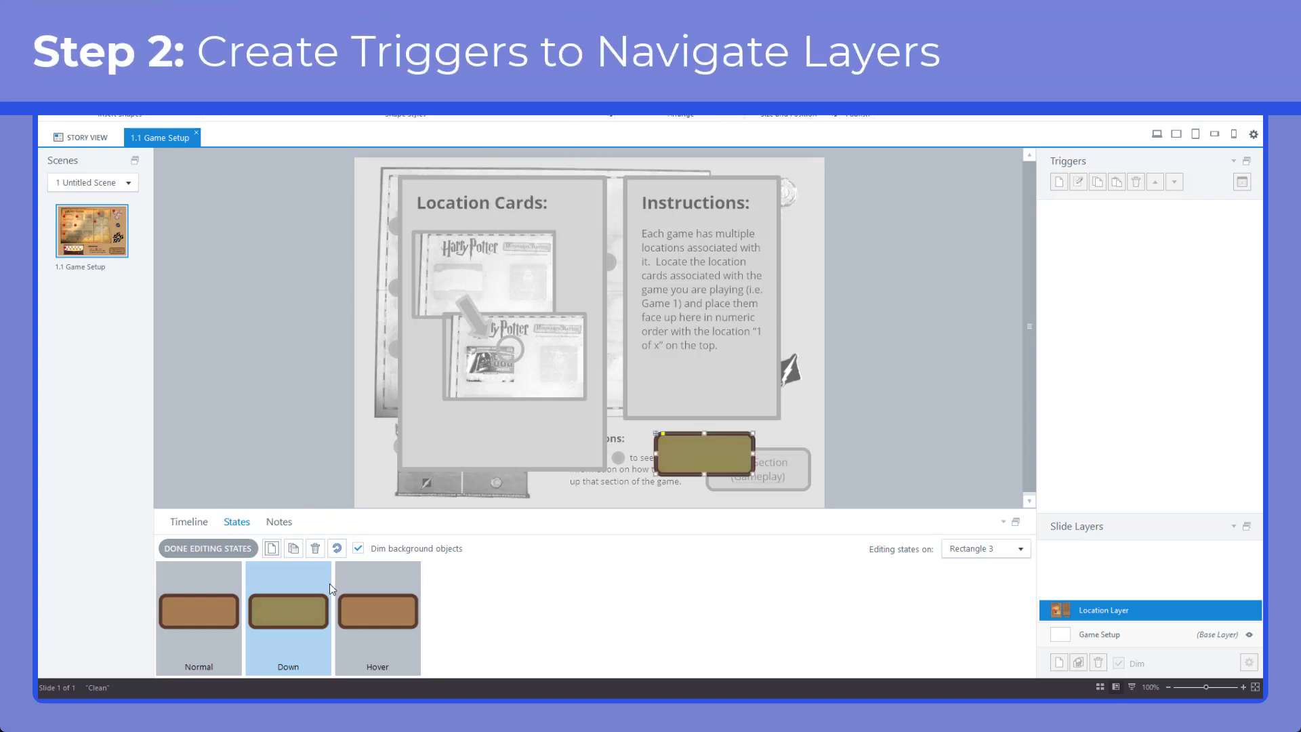
click(378, 616)
click(542, 73)
click(519, 145)
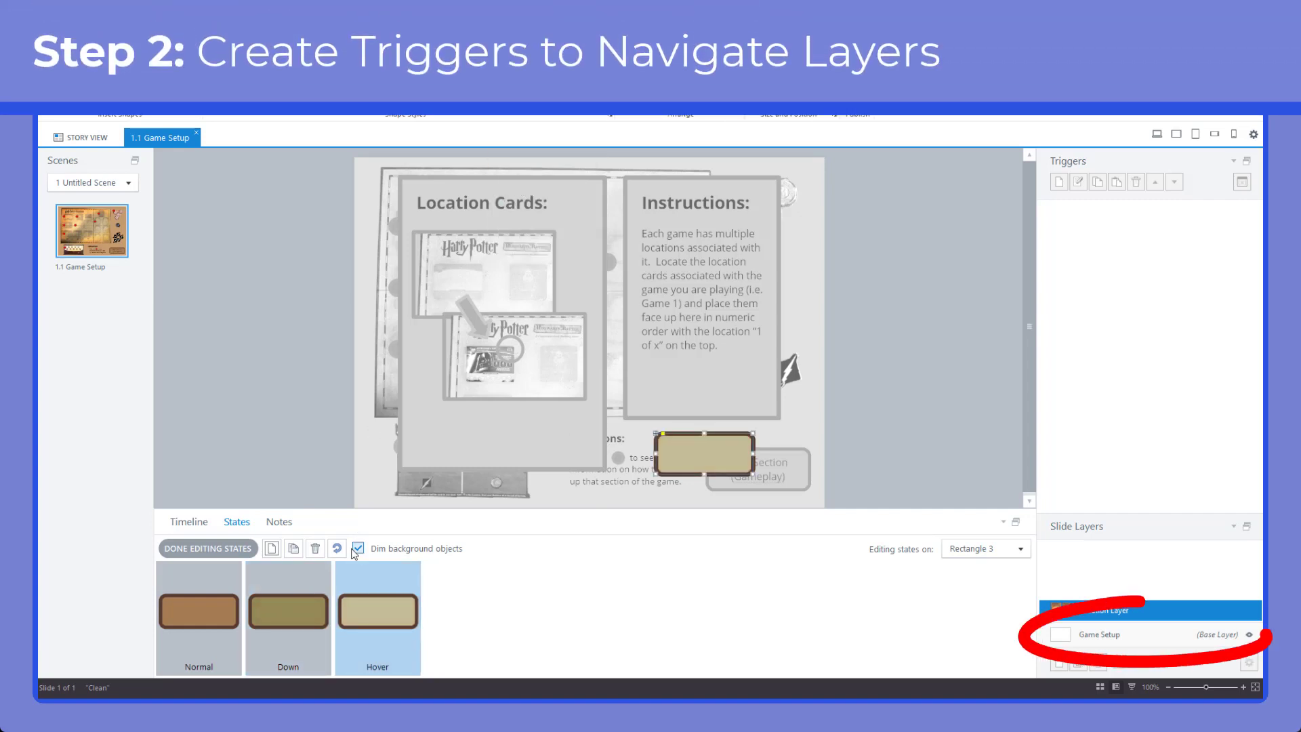
click(207, 548)
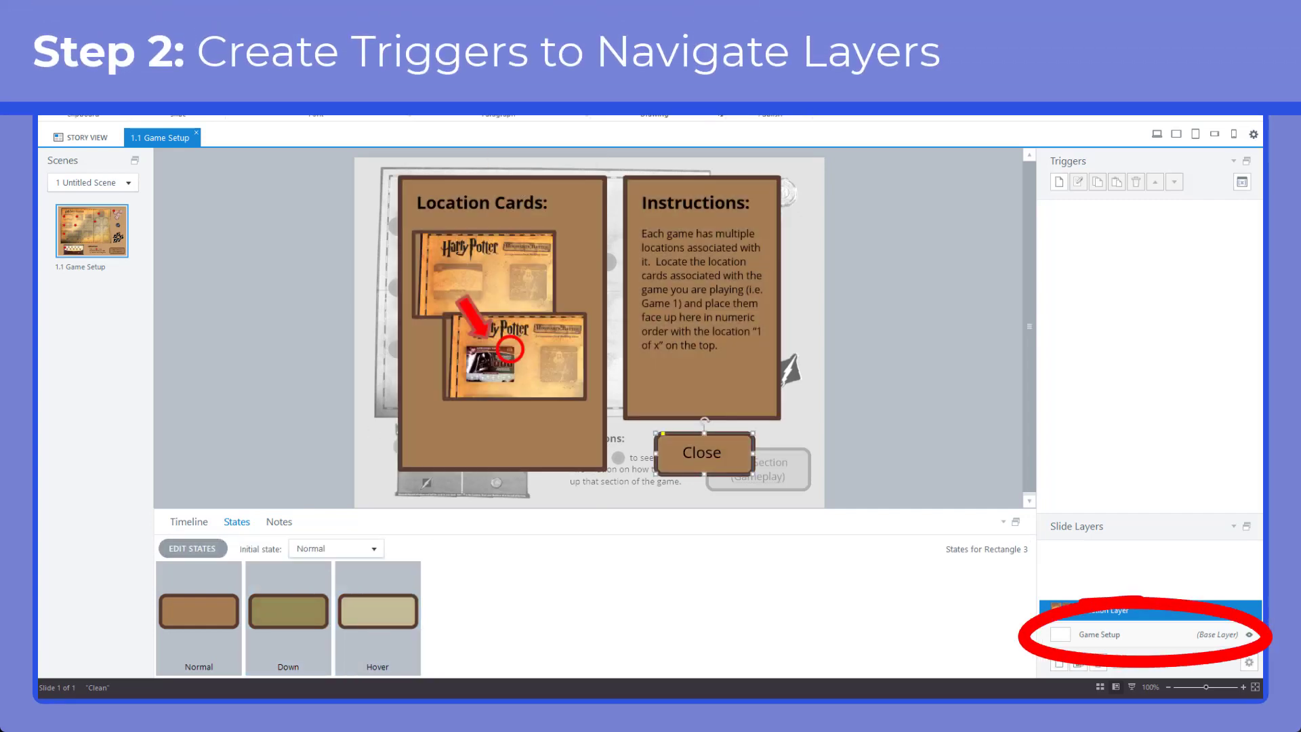
On the Game Setup base layer, add a trigger to the Location_Tgt circle that shows Location Layer when the user clicks it
click(1101, 635)
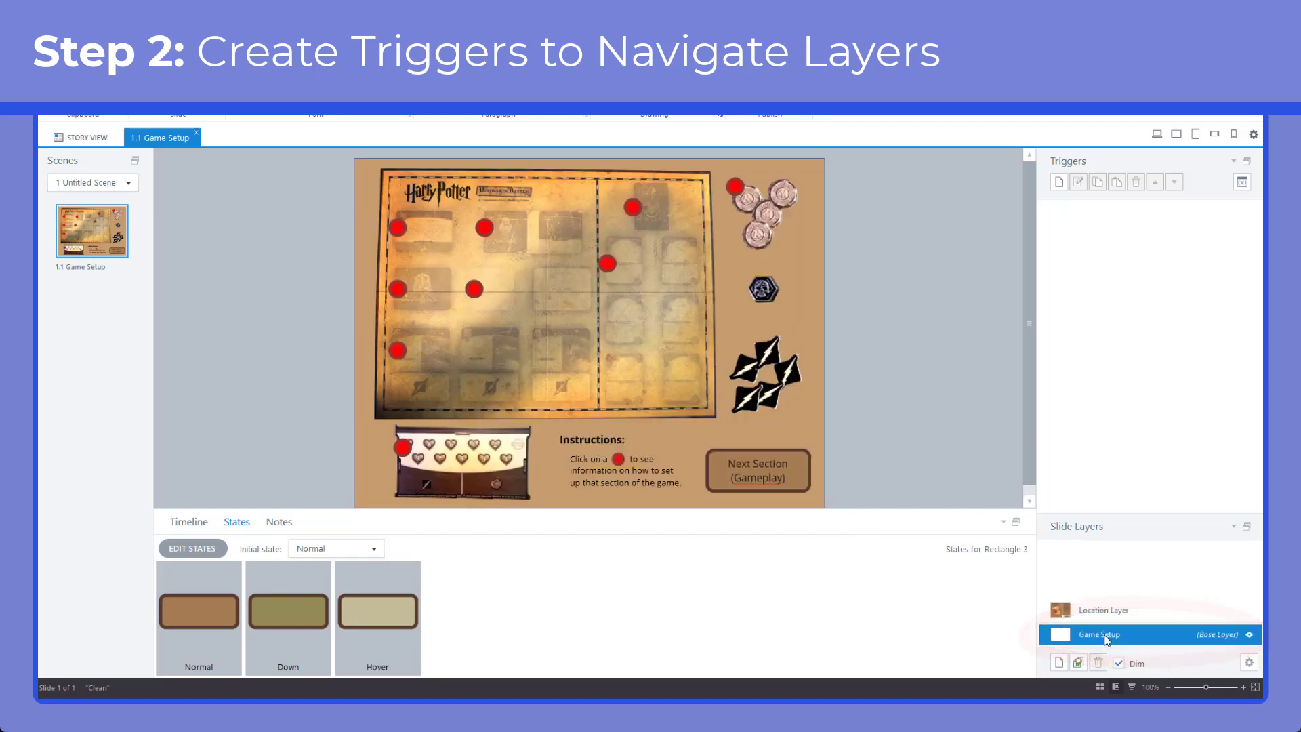
click(400, 229)
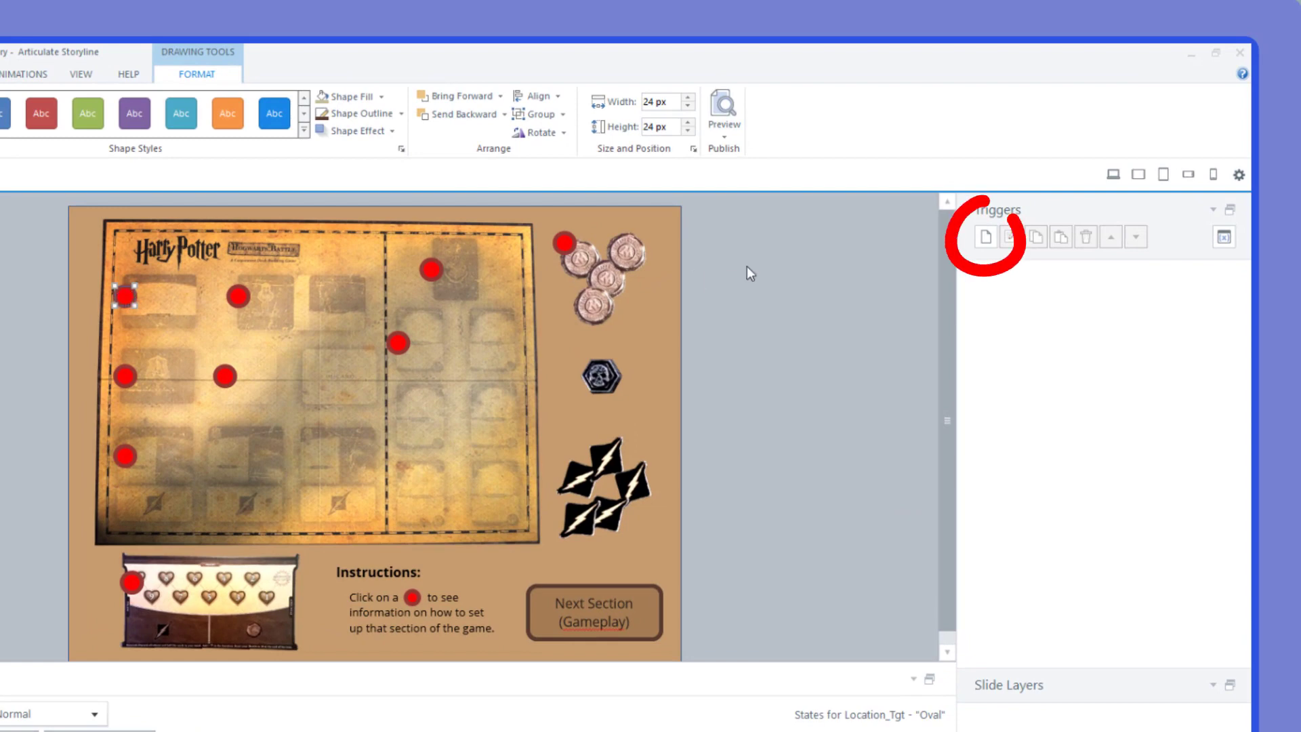
click(985, 236)
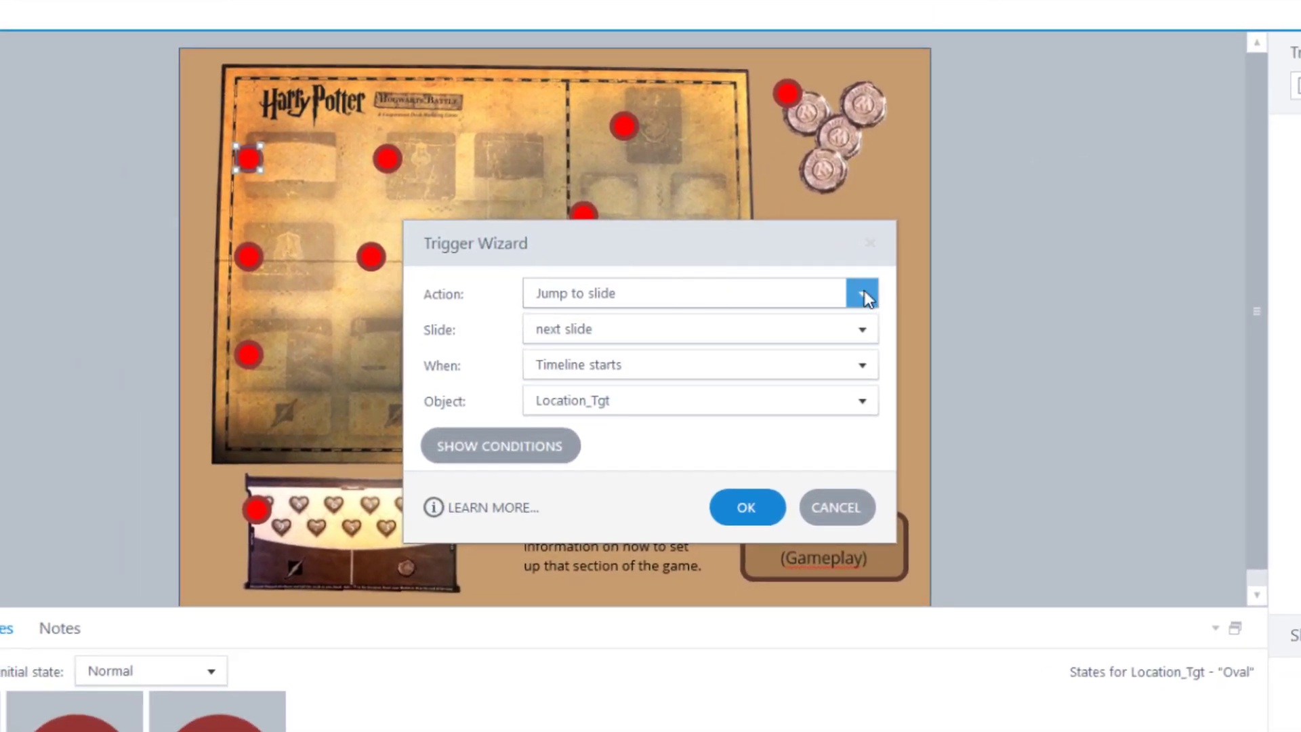
click(864, 296)
scroll(734, 302, up, 3)
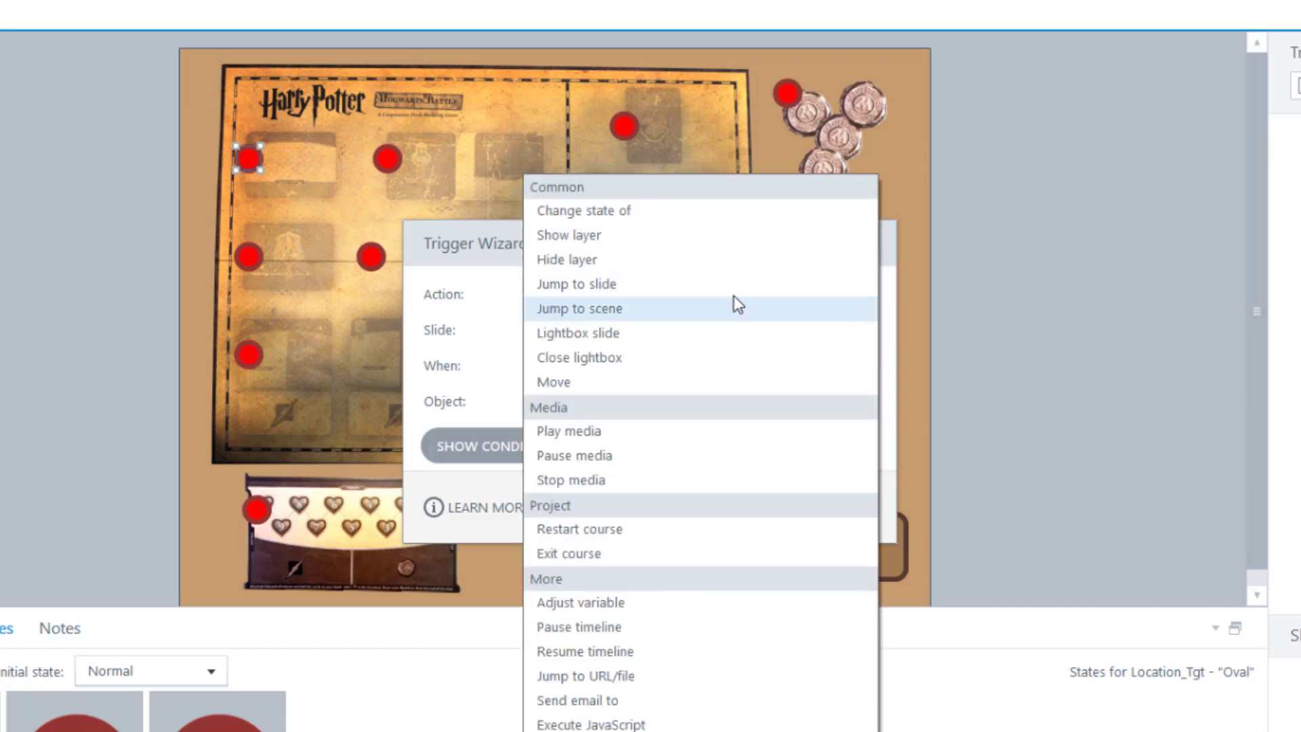
click(717, 247)
click(867, 342)
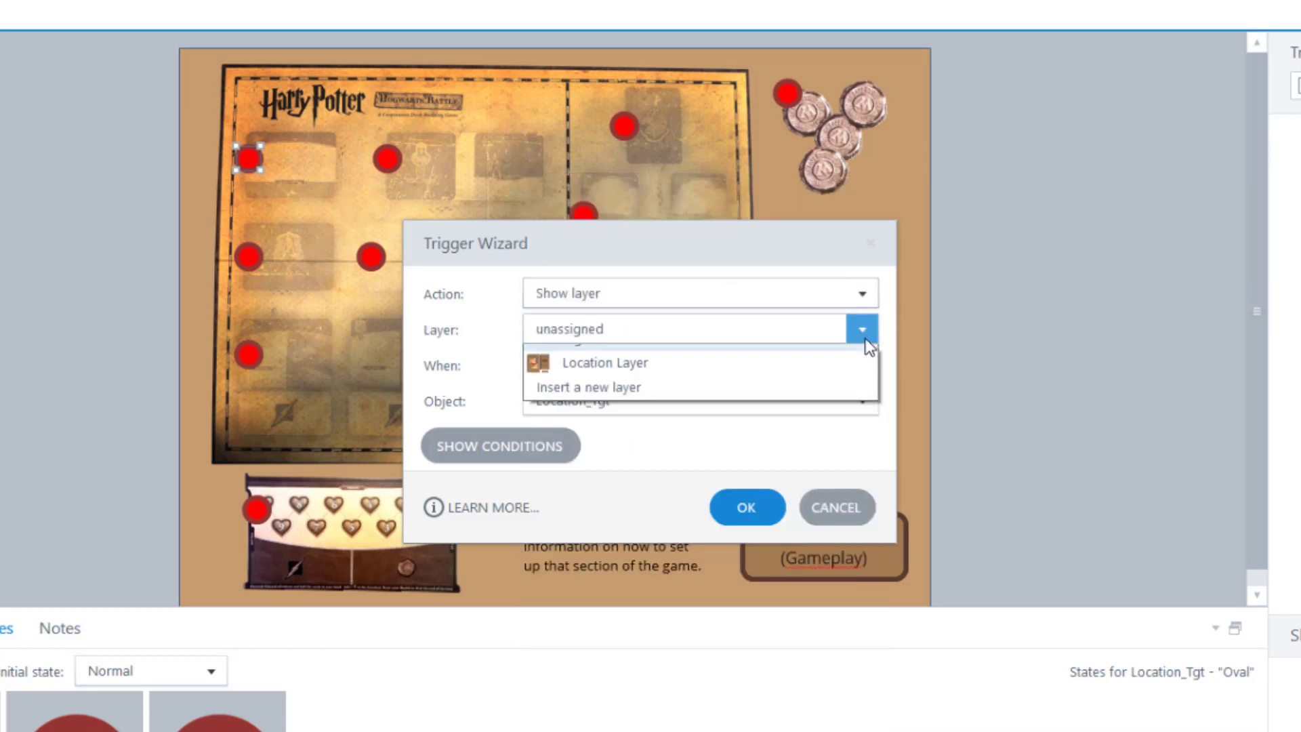
click(824, 381)
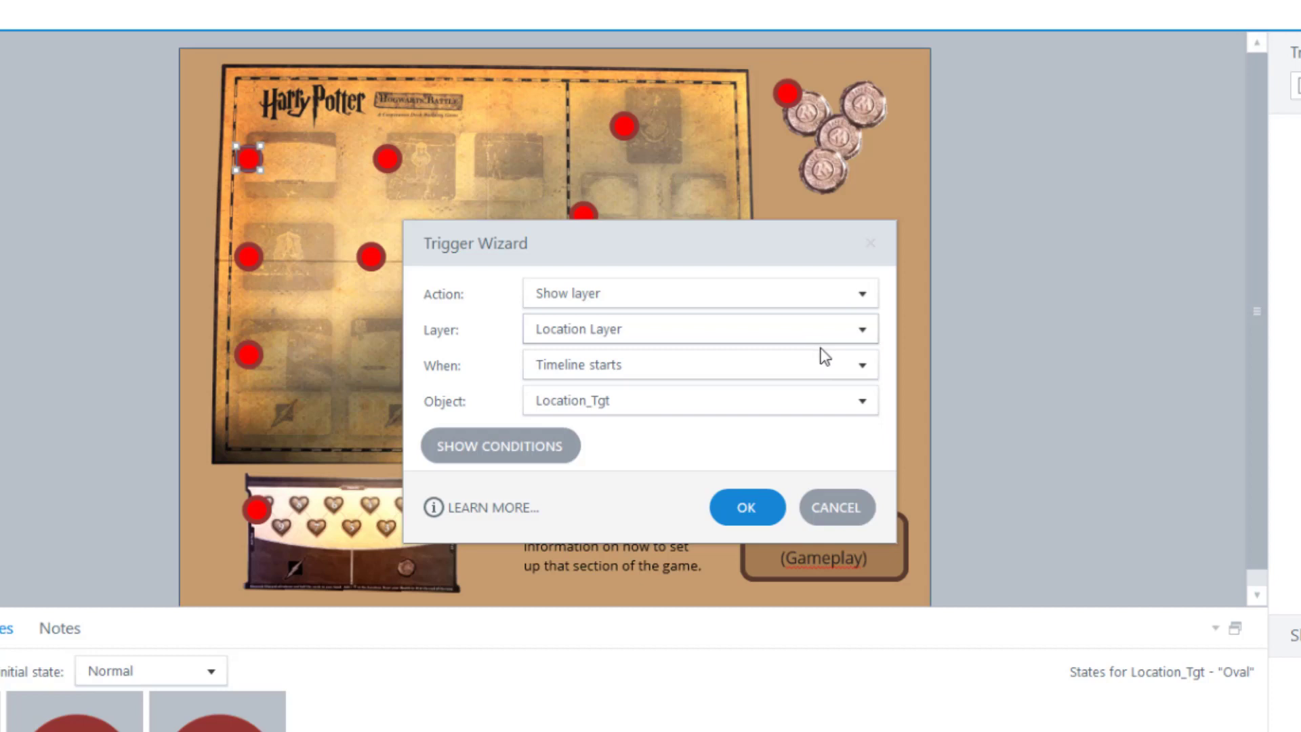
click(855, 364)
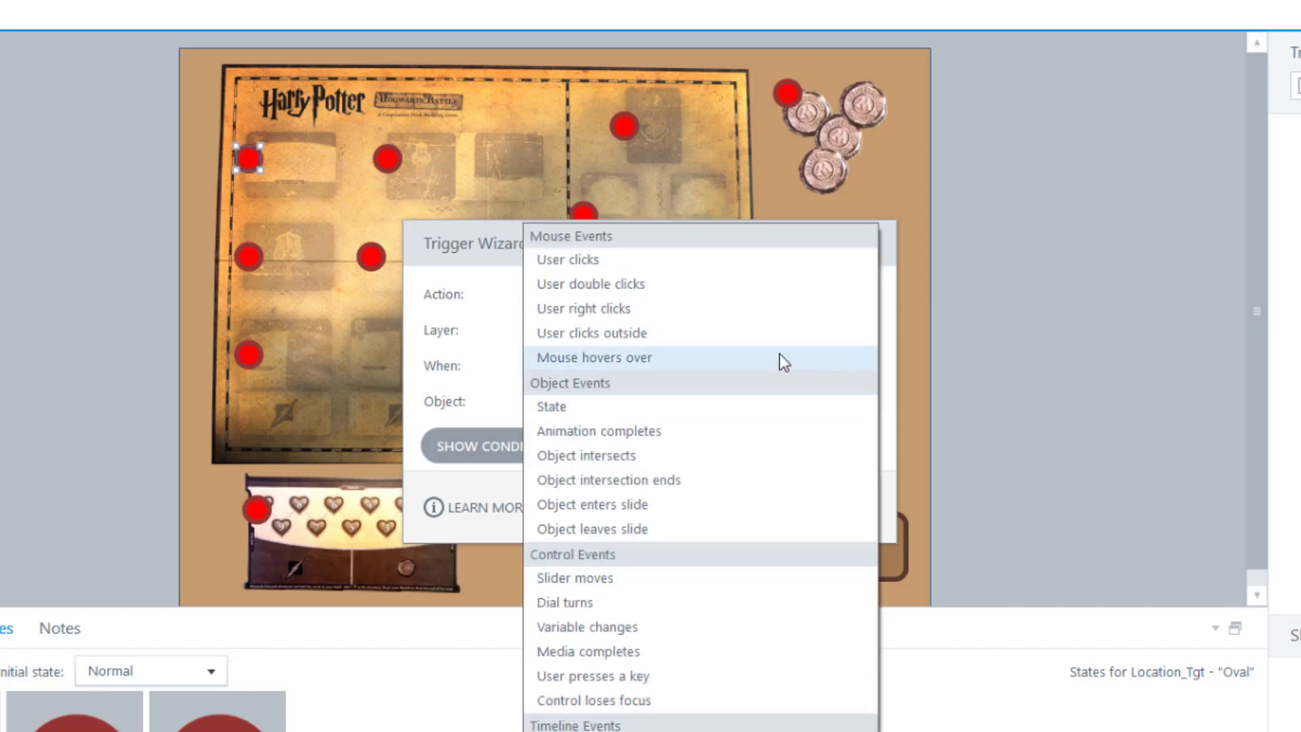
click(725, 266)
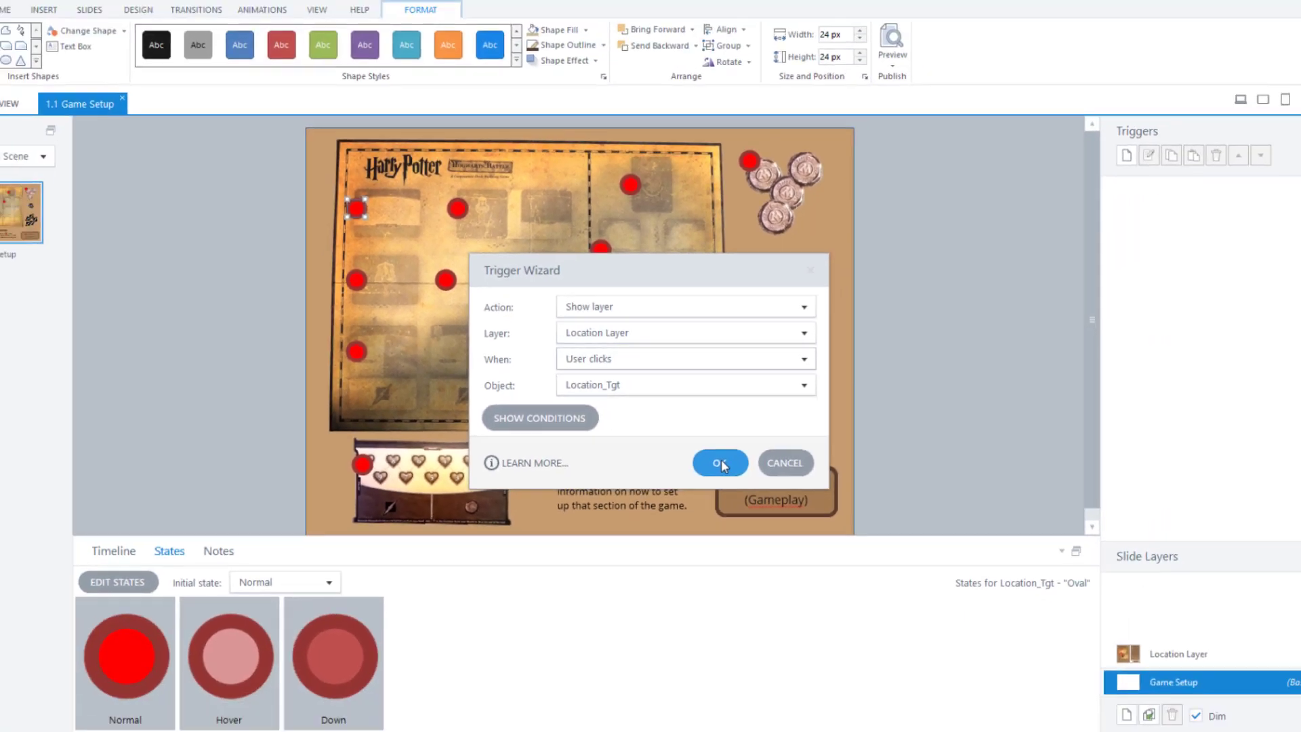
click(747, 507)
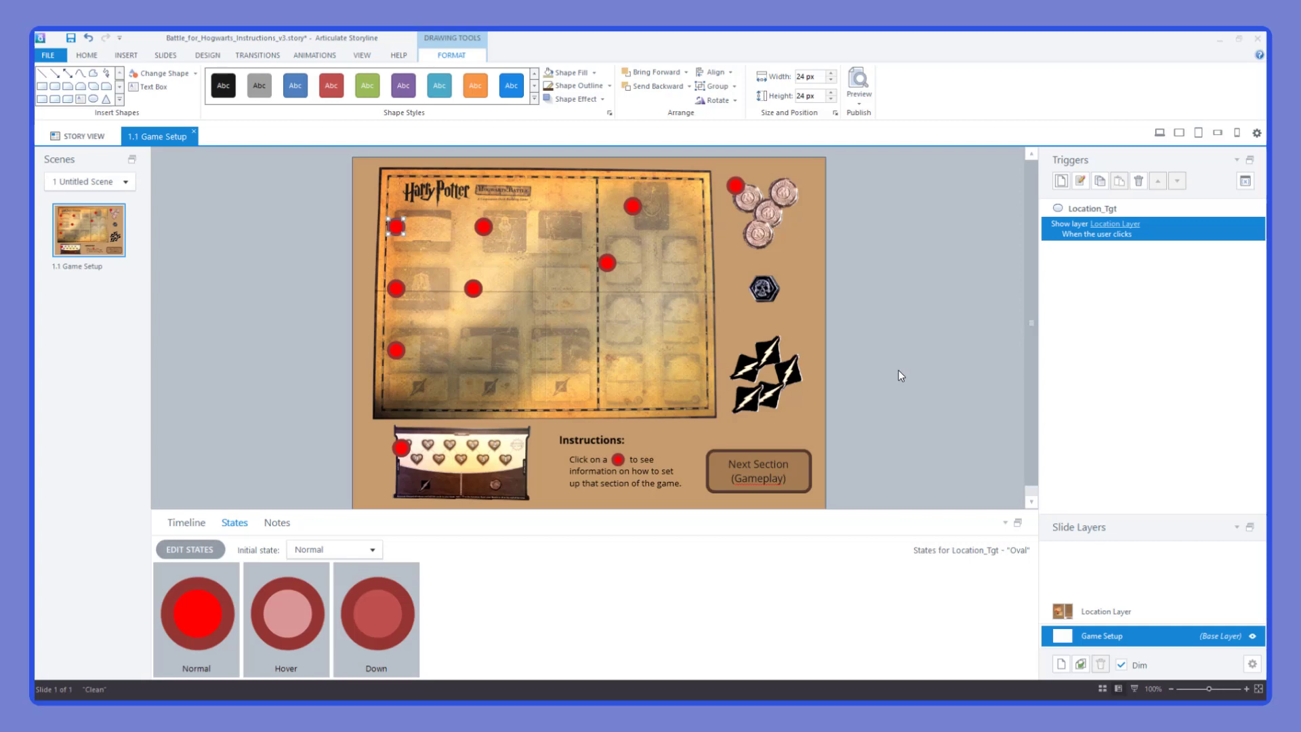
On Location Layer, add a trigger to the Close rectangle that hides This Layer when the user clicks it
click(1106, 611)
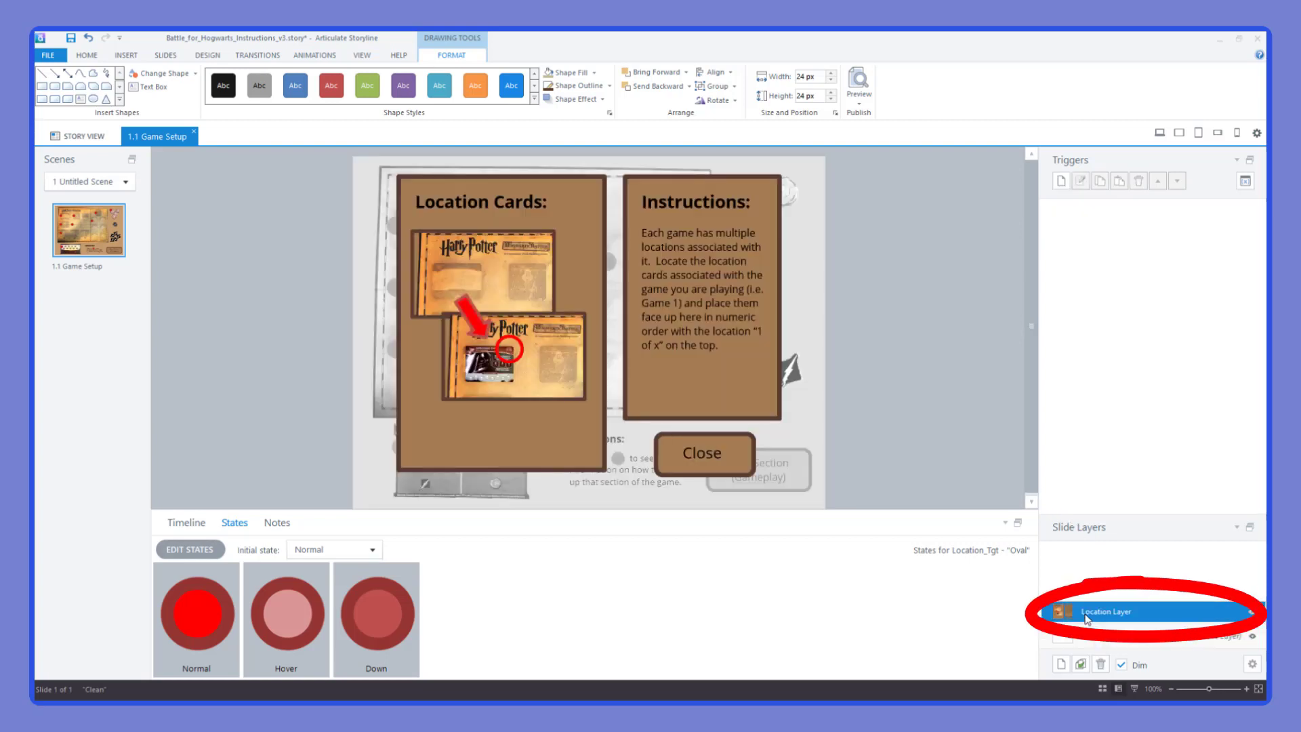
click(743, 453)
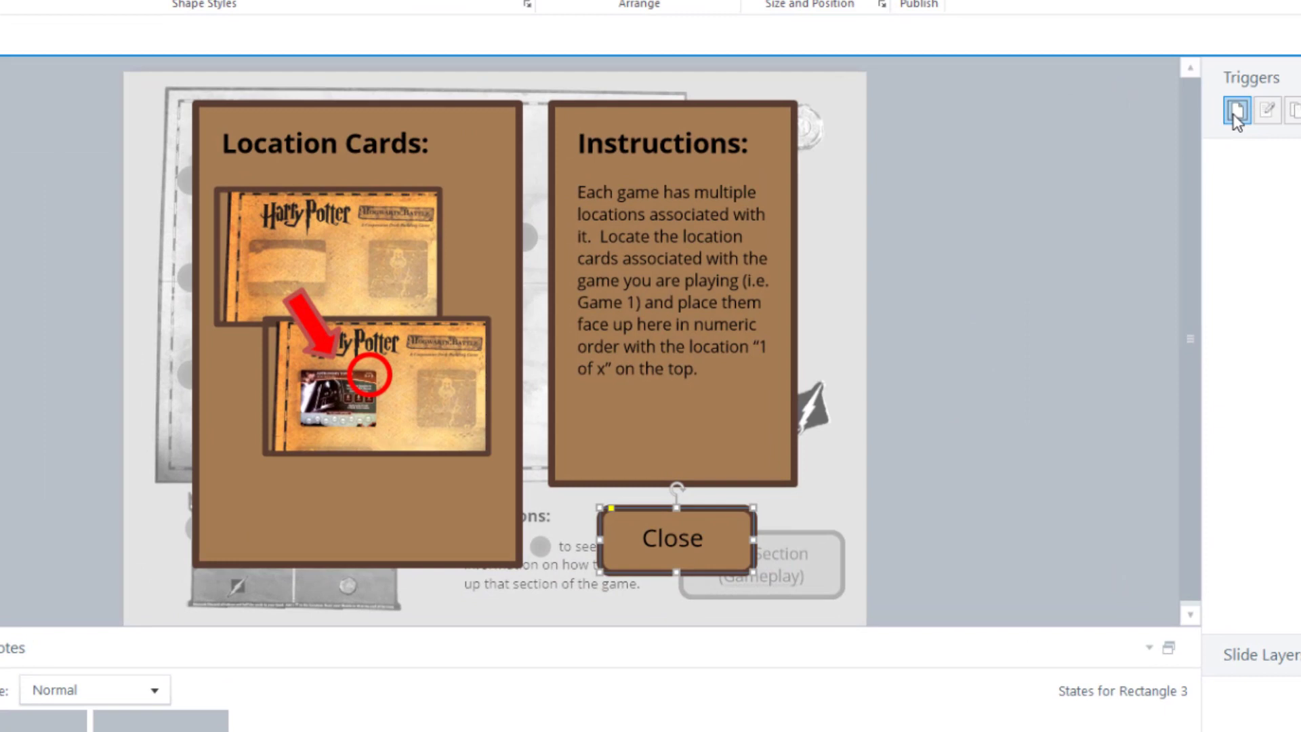
click(1082, 176)
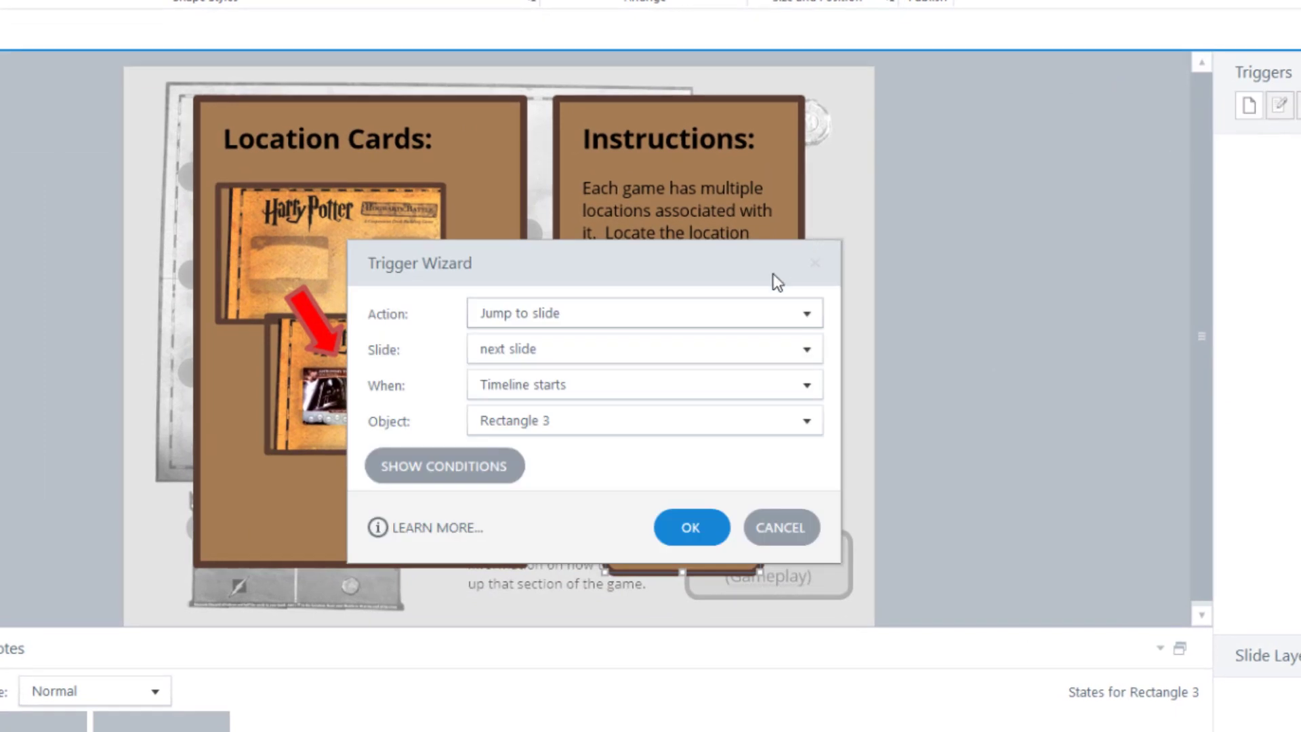
click(804, 313)
click(692, 281)
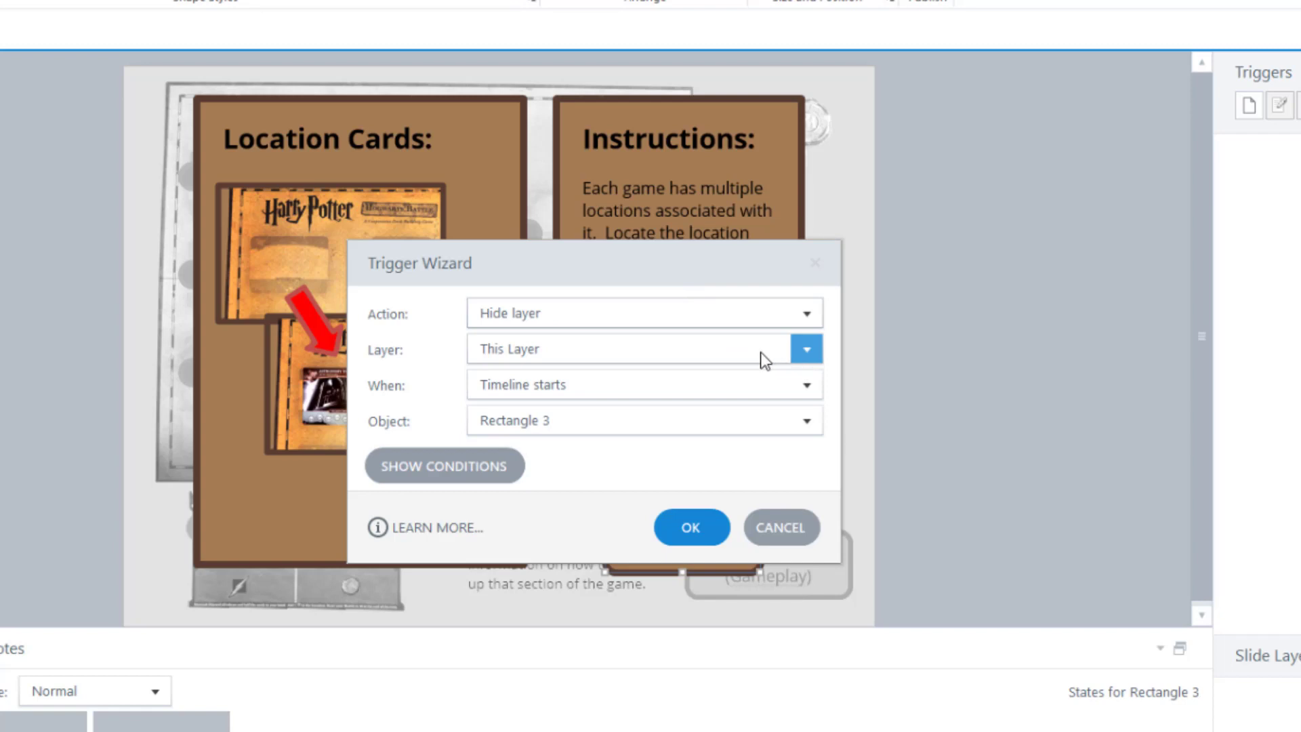
click(795, 386)
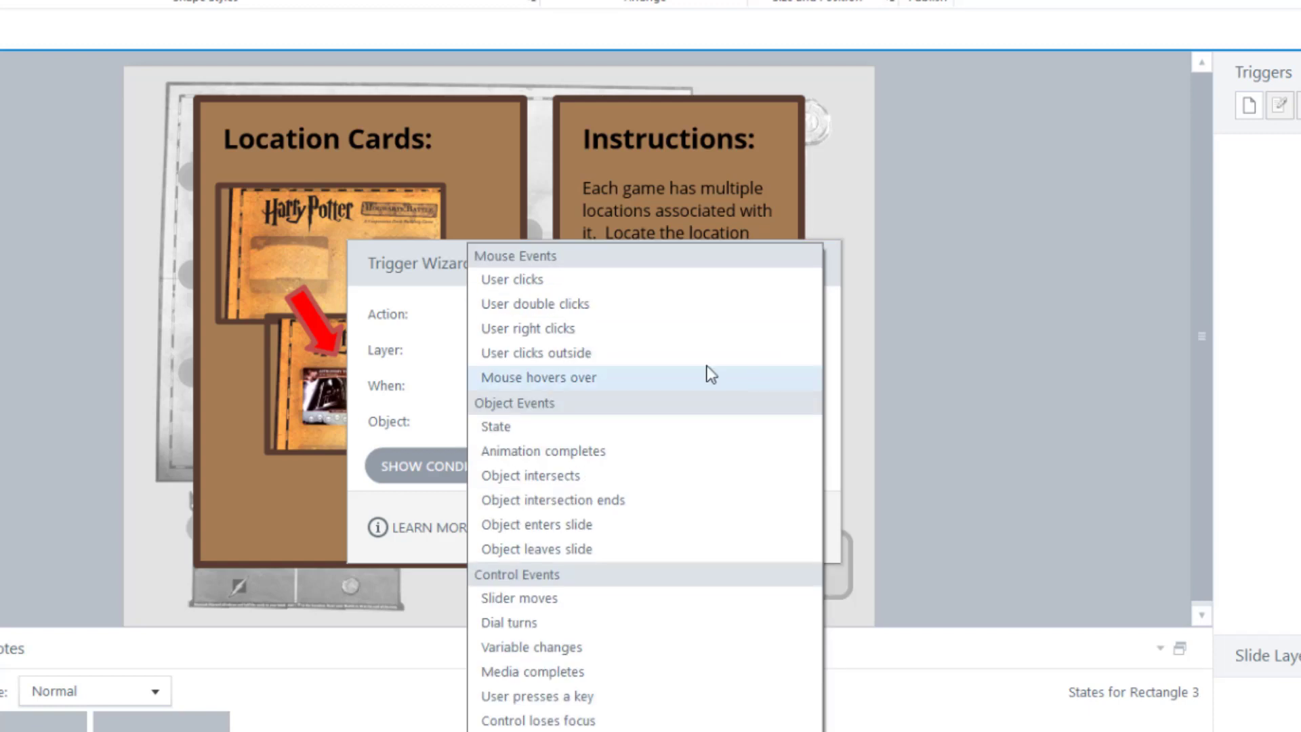
click(610, 290)
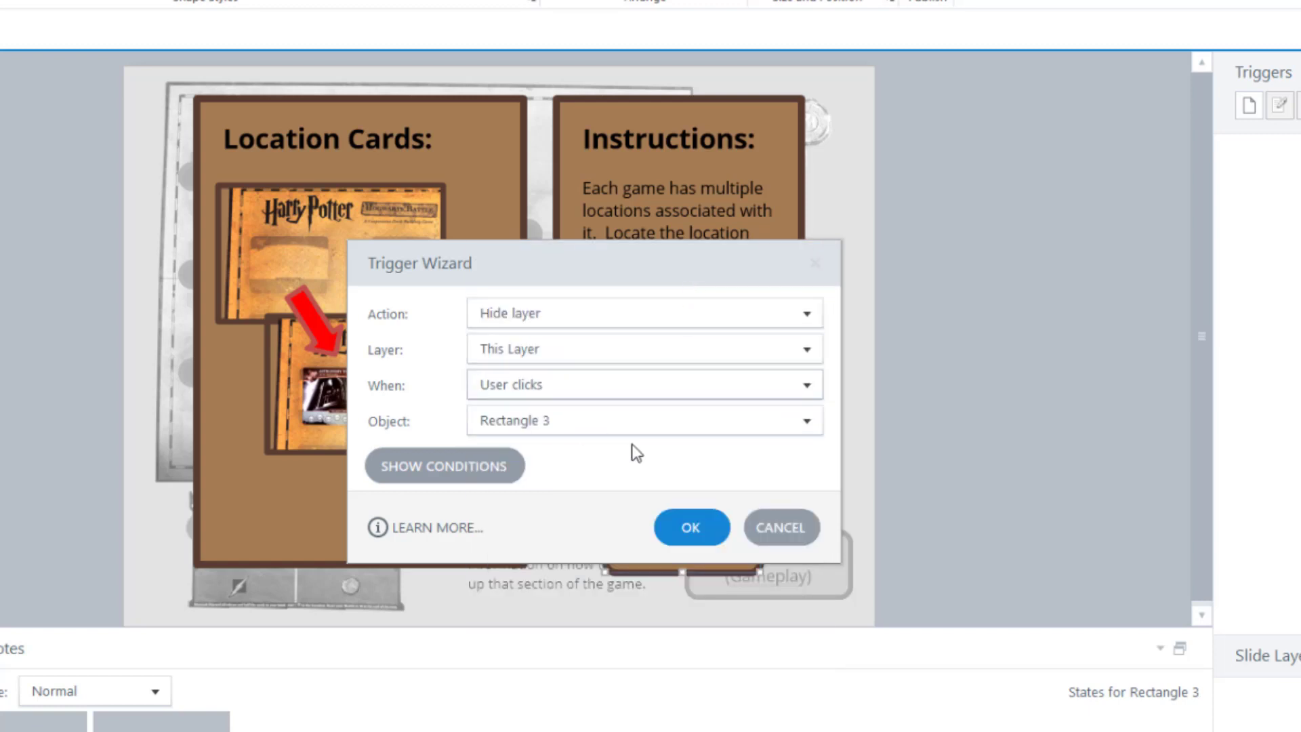
click(701, 529)
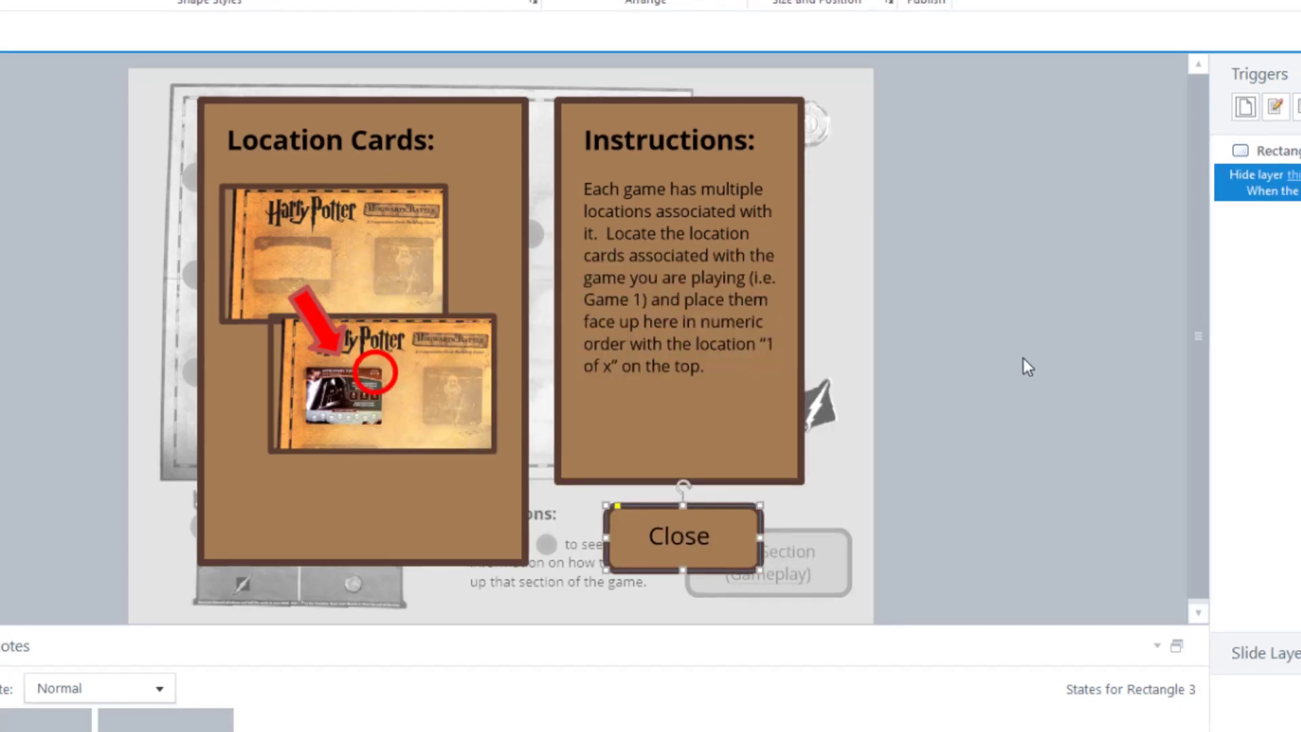
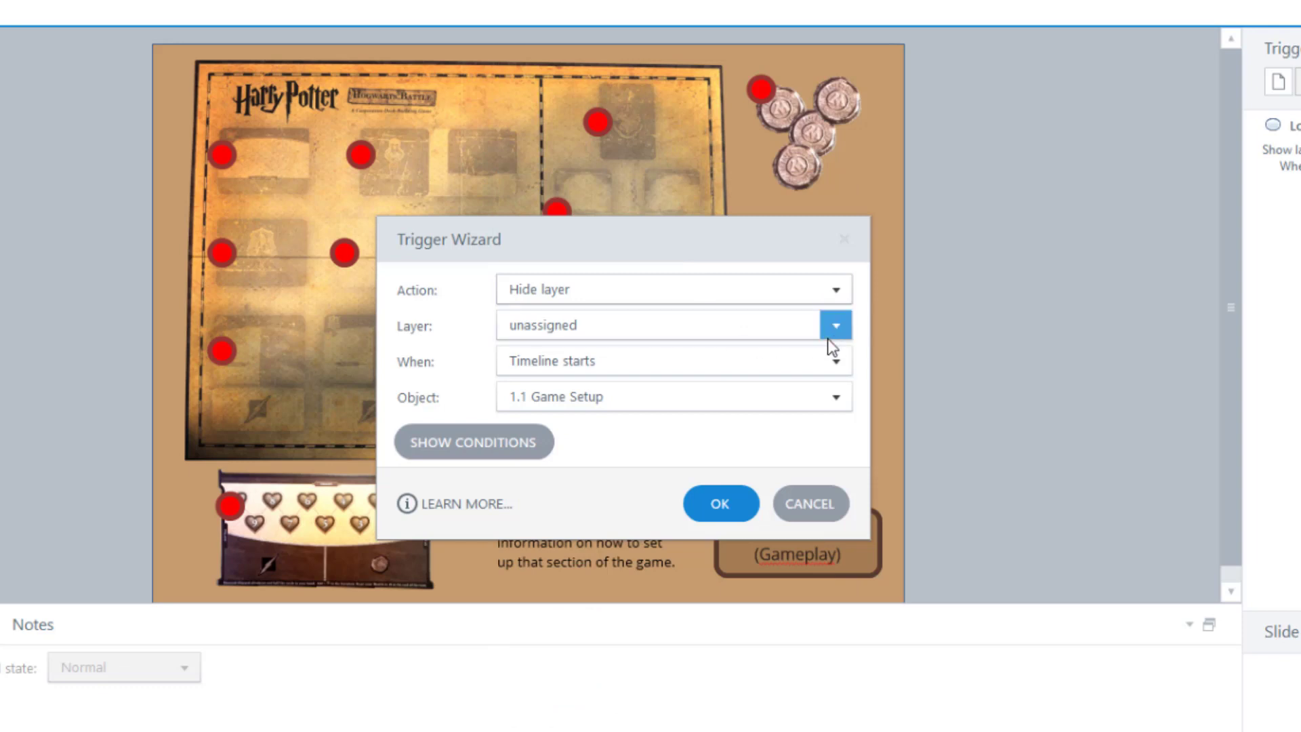
Finish a Game Setup base layer trigger that hides Location Layer when the timeline of 1.1 Game Setup starts
click(836, 330)
click(775, 382)
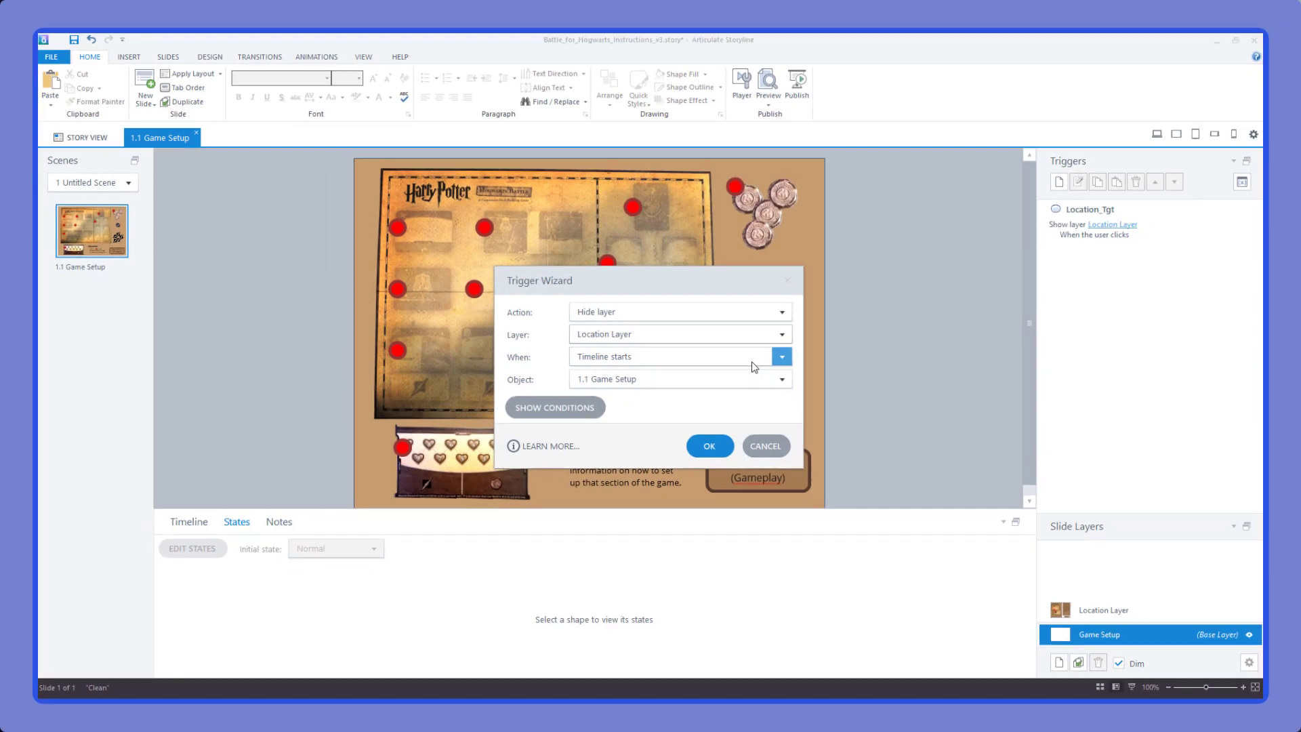
click(708, 446)
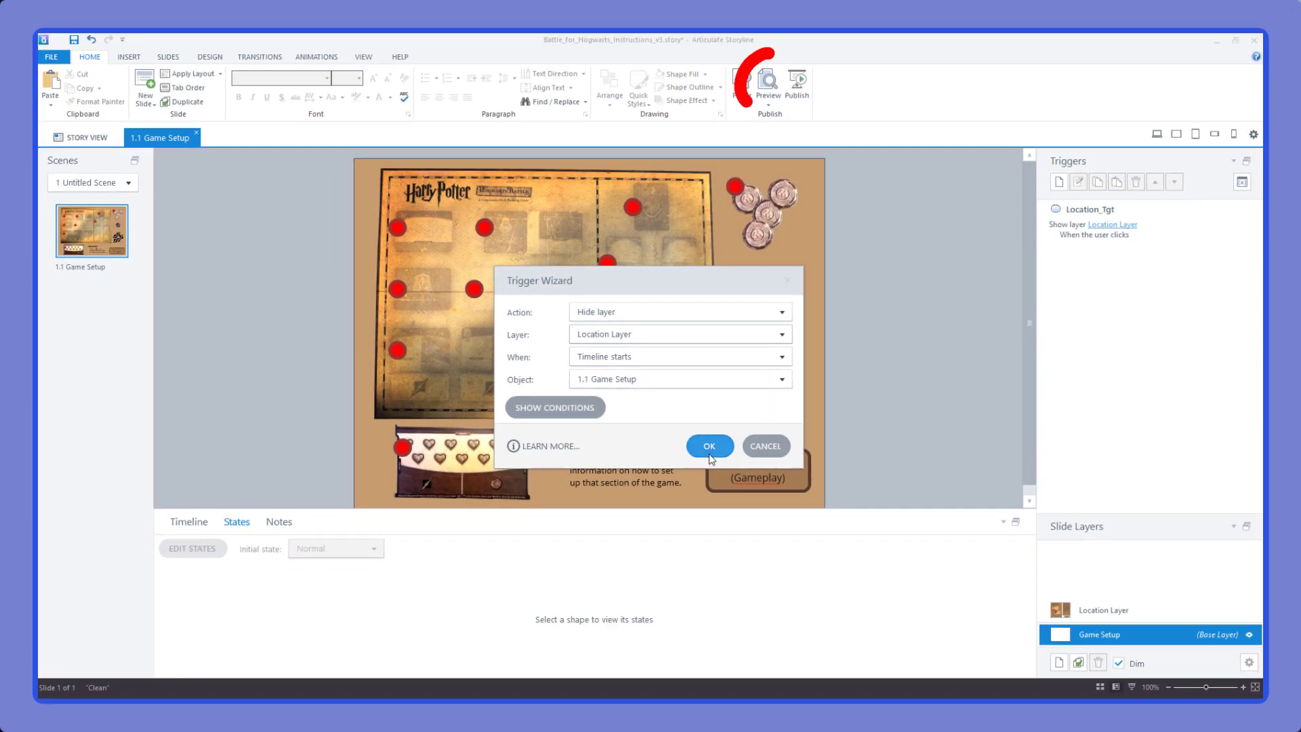
Preview the slide and test the location marker and the layer's Close button, then exit the preview
click(773, 90)
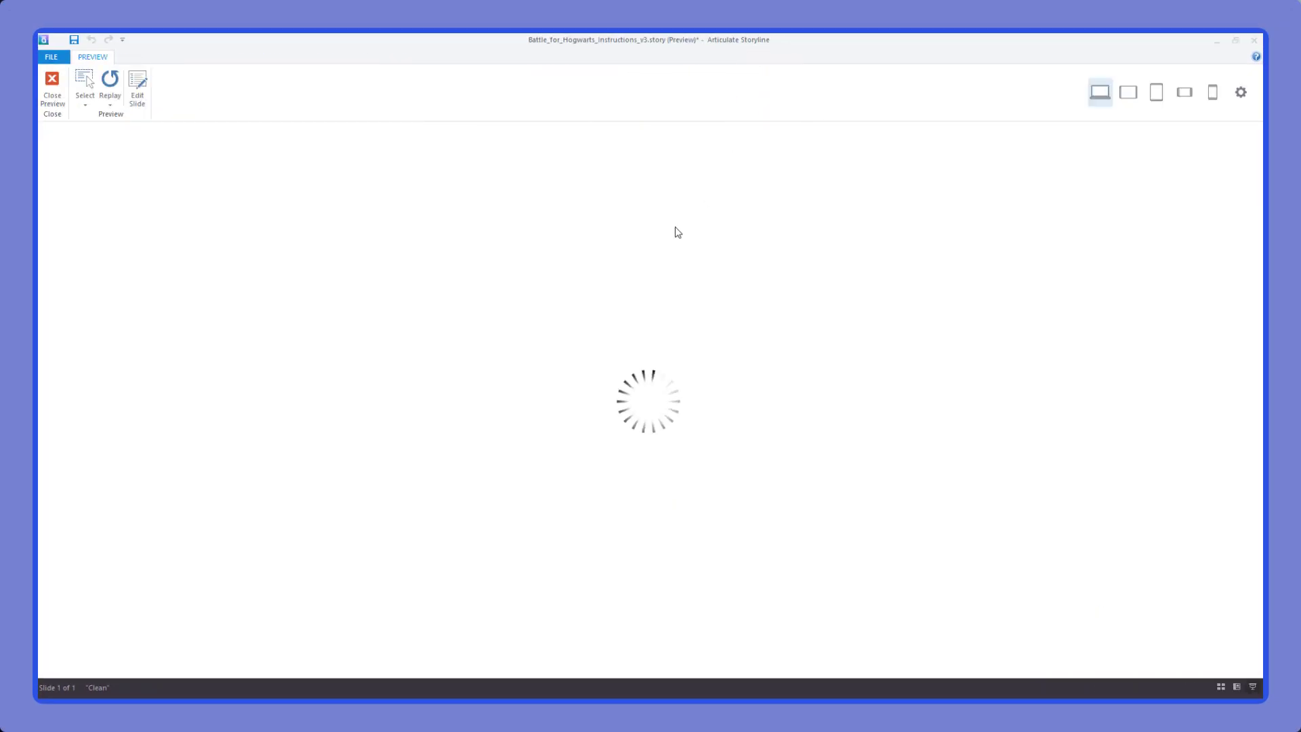
click(456, 311)
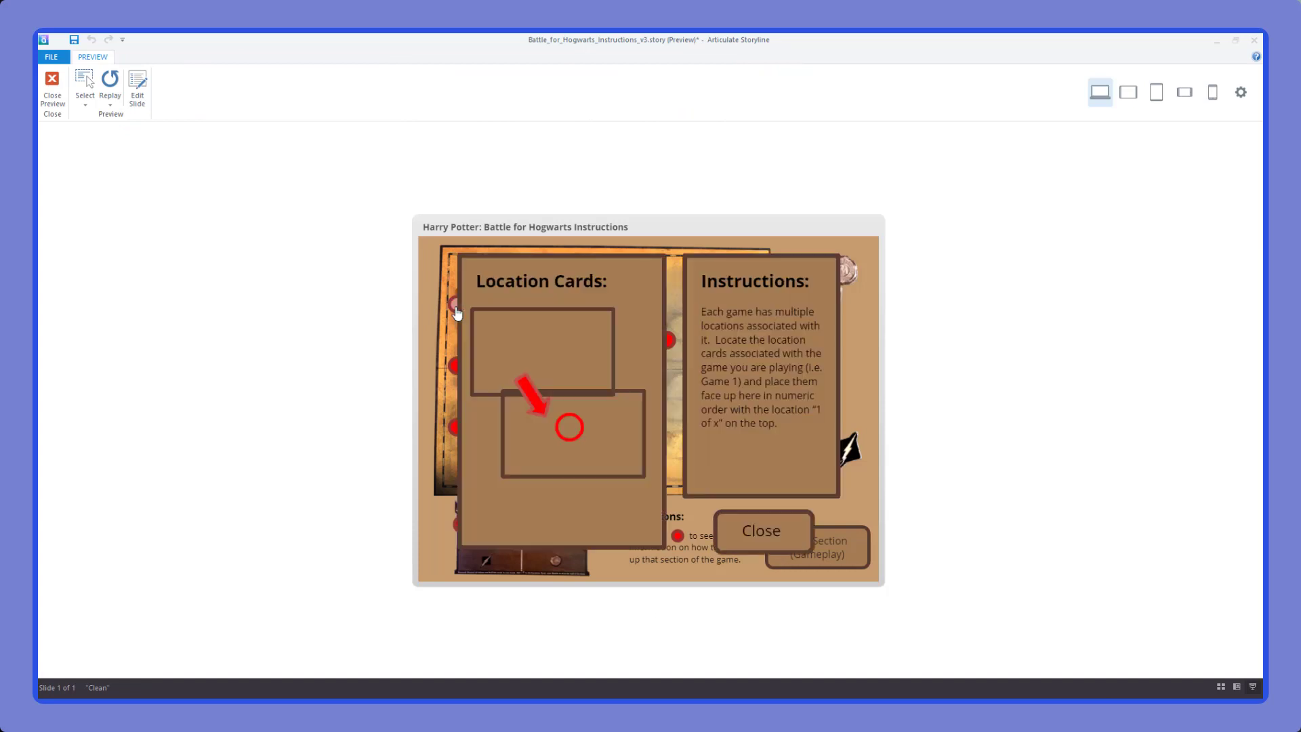
click(780, 531)
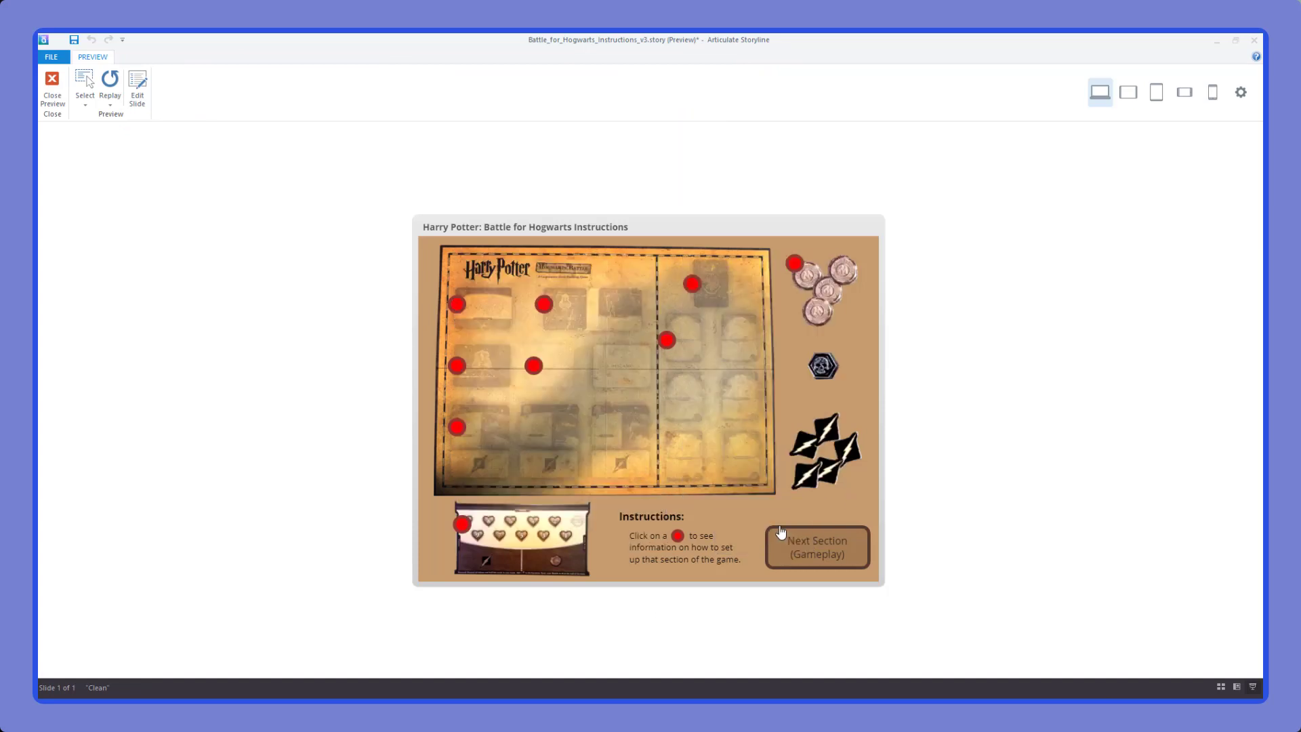
click(456, 306)
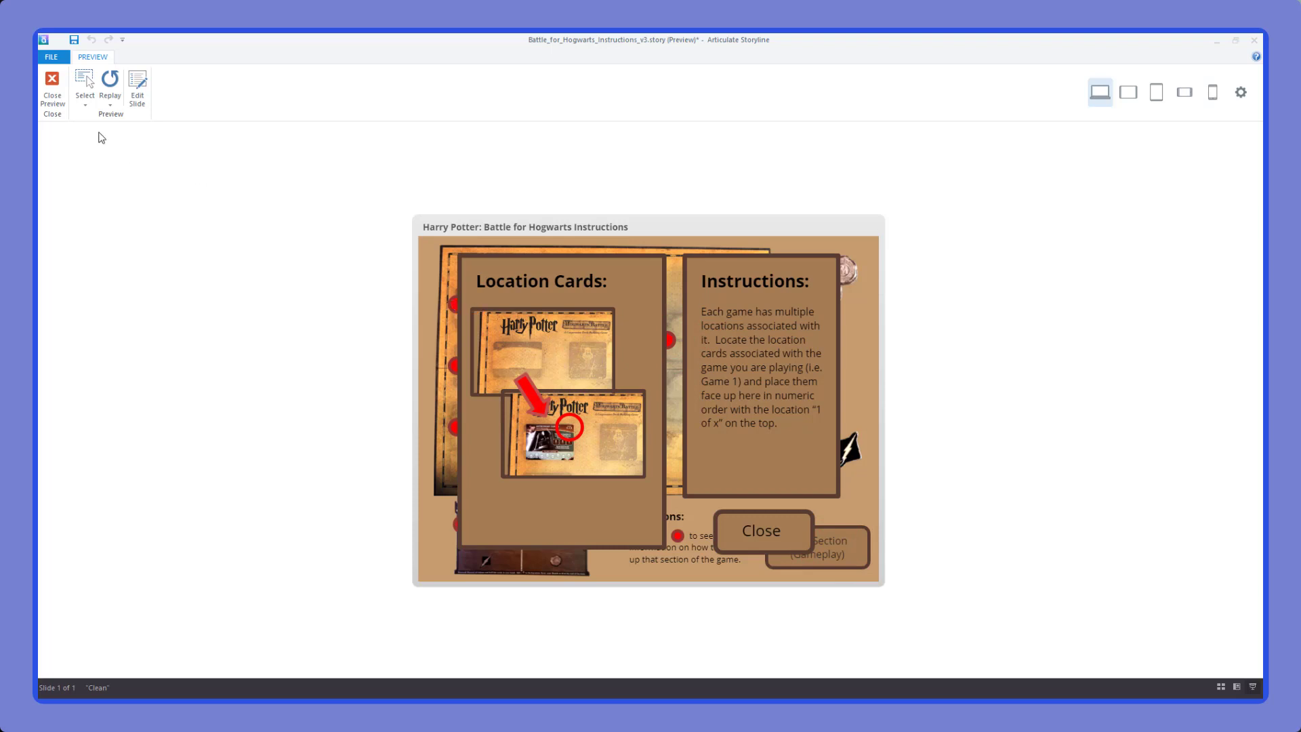
click(52, 88)
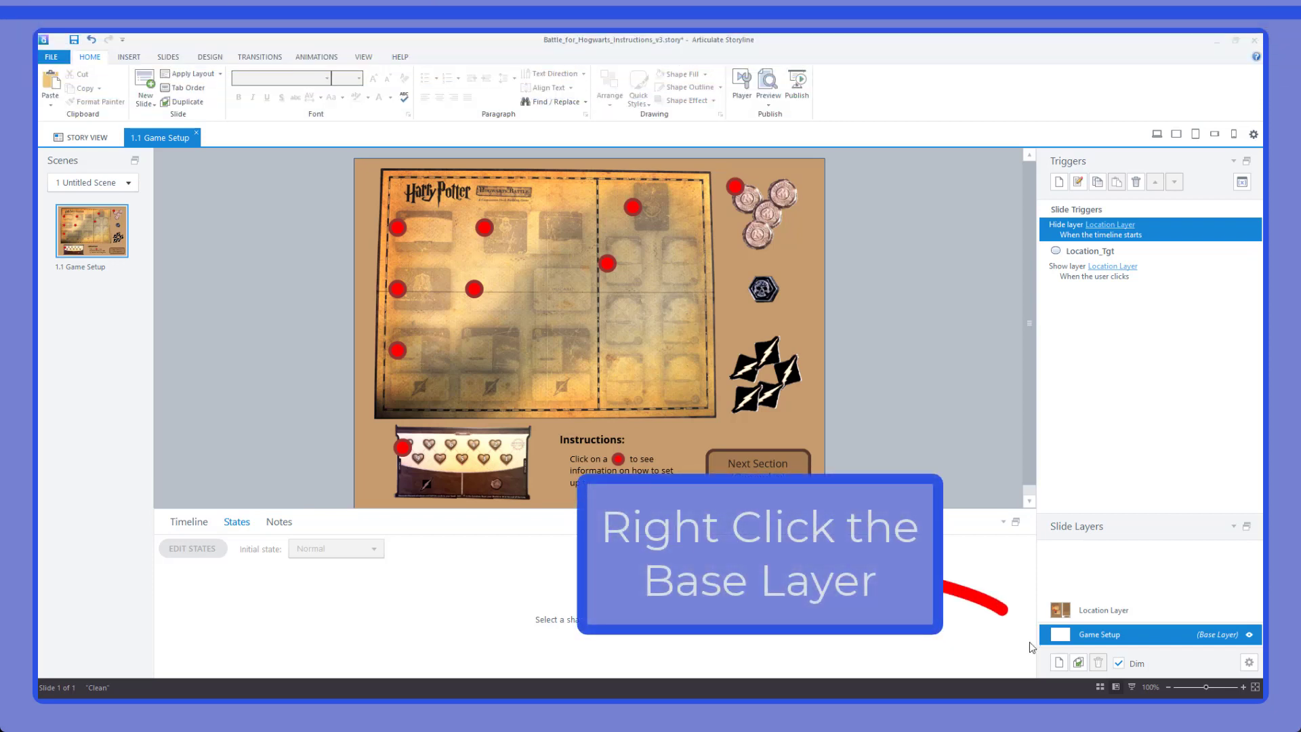
Duplicate the Game Setup base layer and rename the copy as Button Layer
right_click(1078, 640)
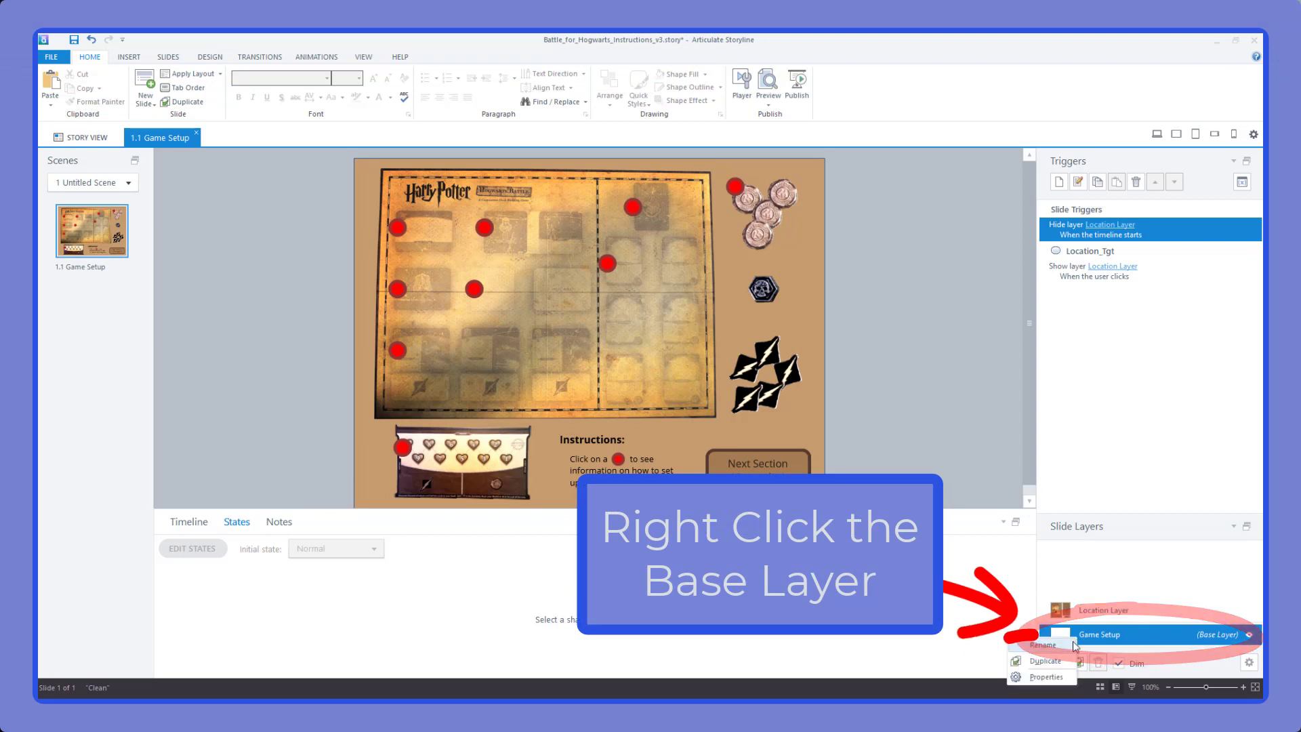
click(1061, 662)
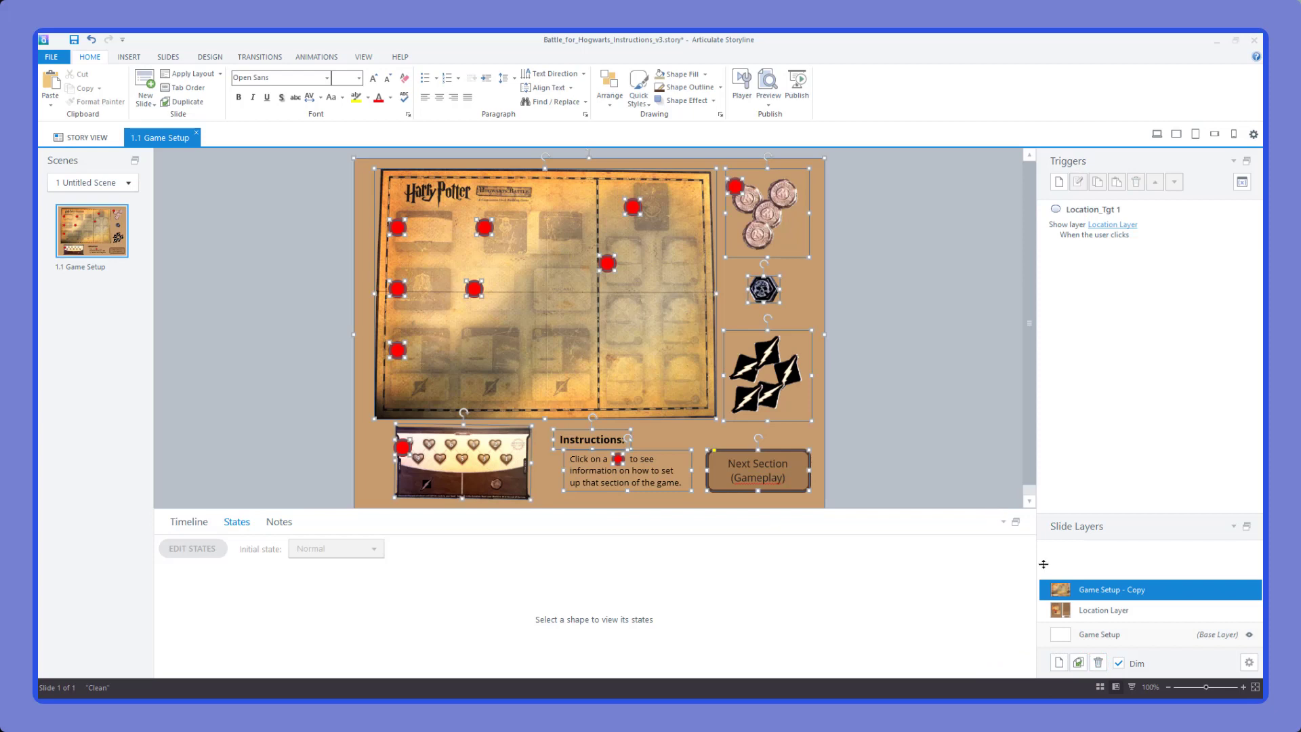
double_click(1084, 591)
text(Button Layer)
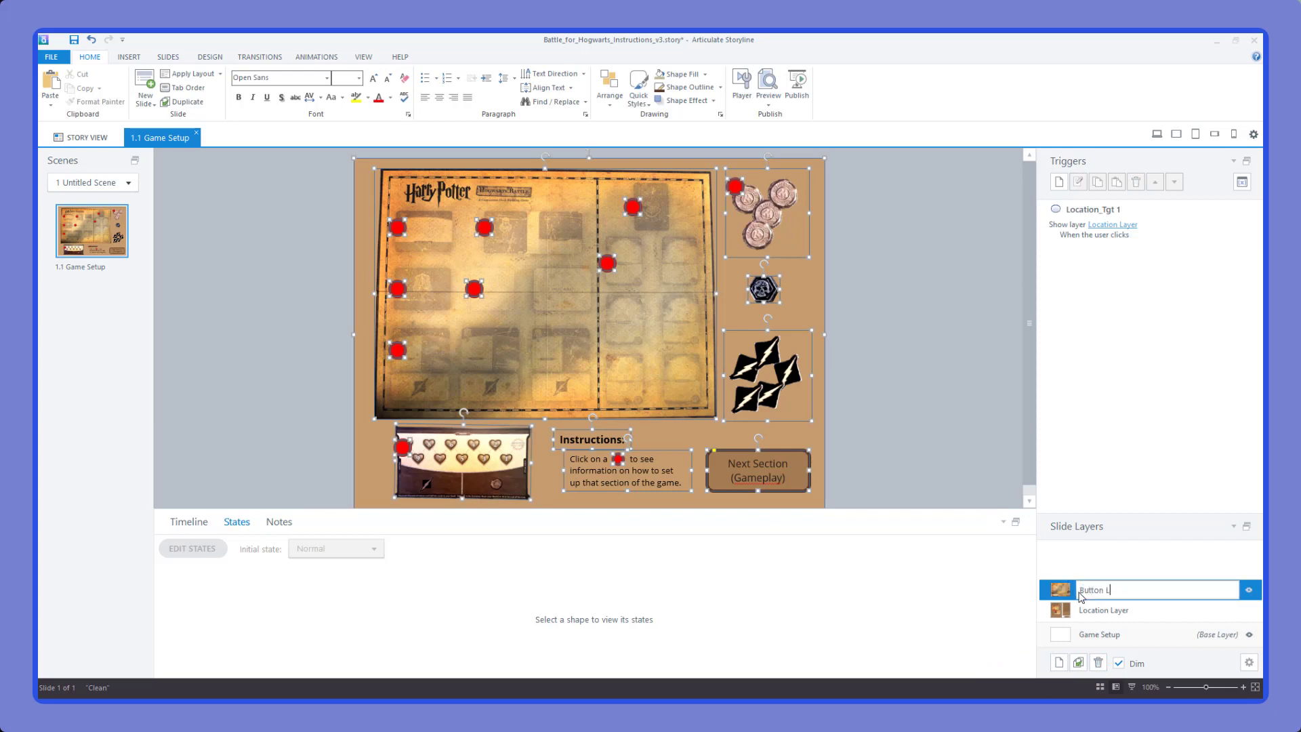
key(Return)
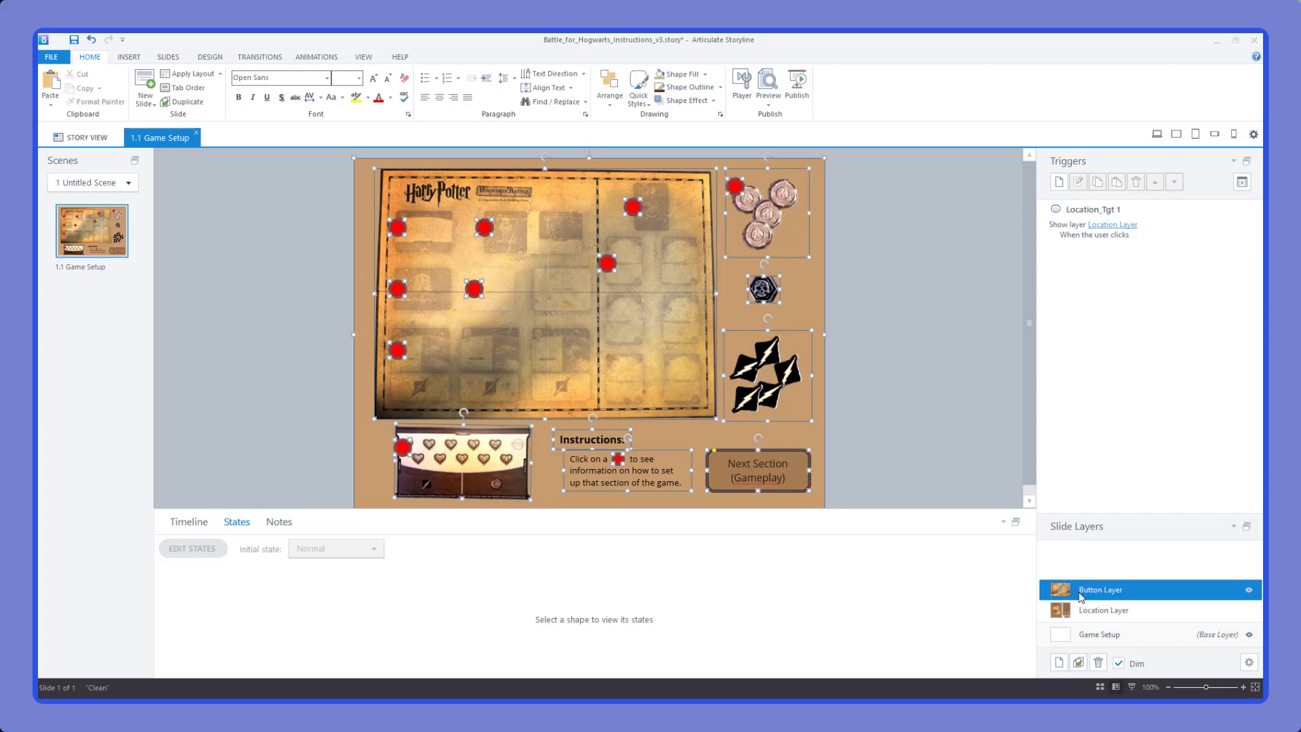
Delete the game board, coins, skull token, lightning tokens, heart mat and instruction text from Button Layer
click(846, 377)
click(780, 369)
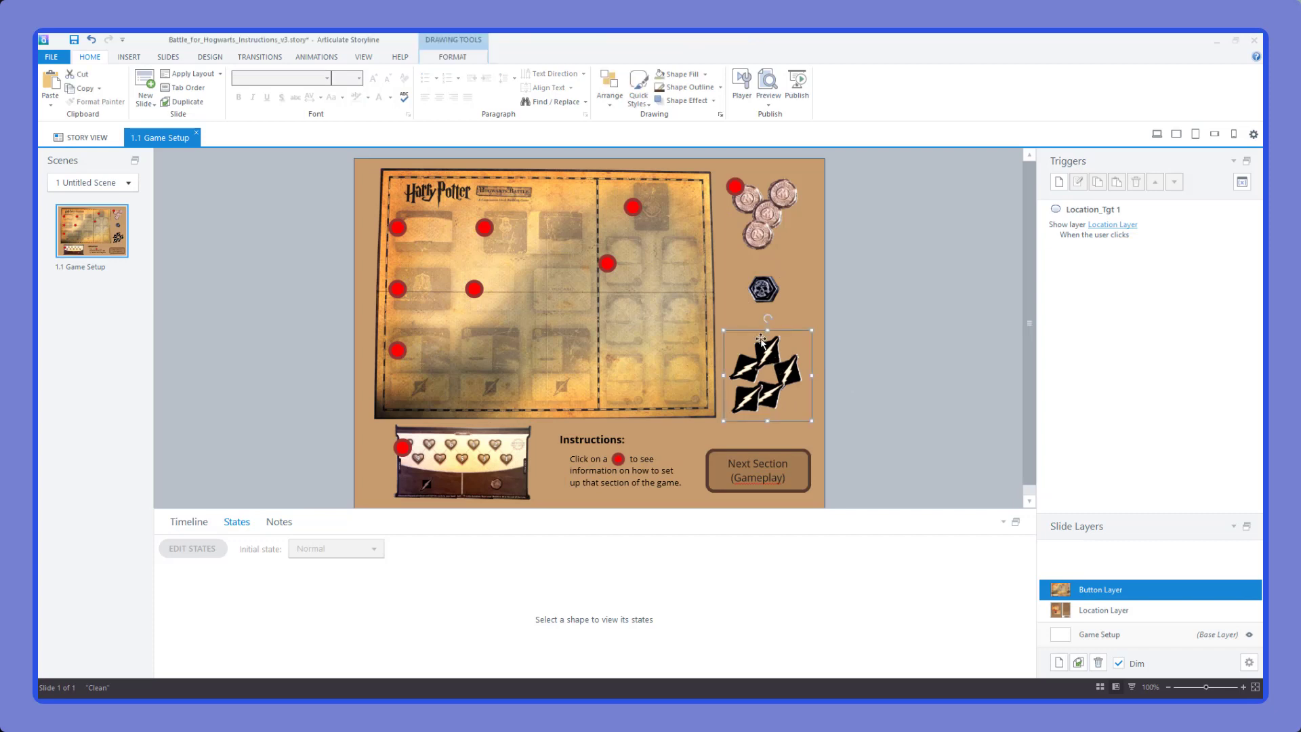
shift+click(763, 292)
shift+click(761, 241)
shift+click(582, 306)
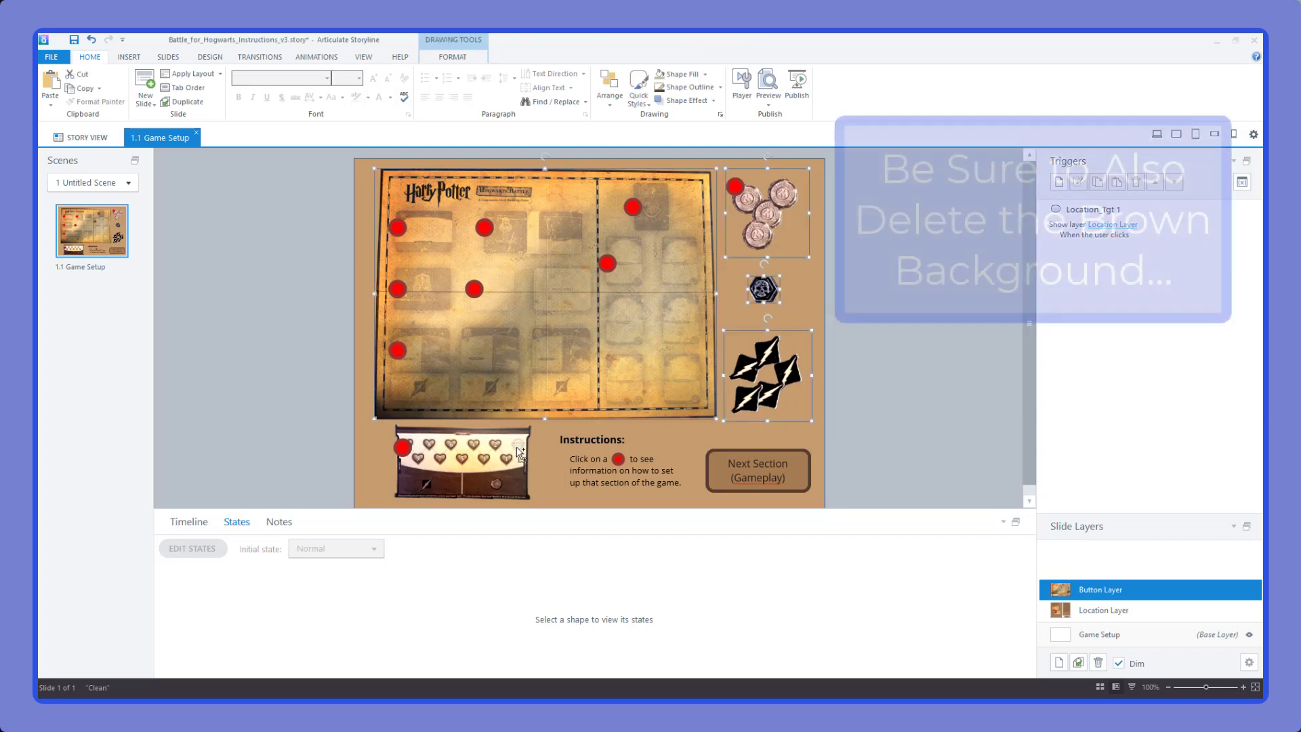
shift+click(515, 474)
key(Delete)
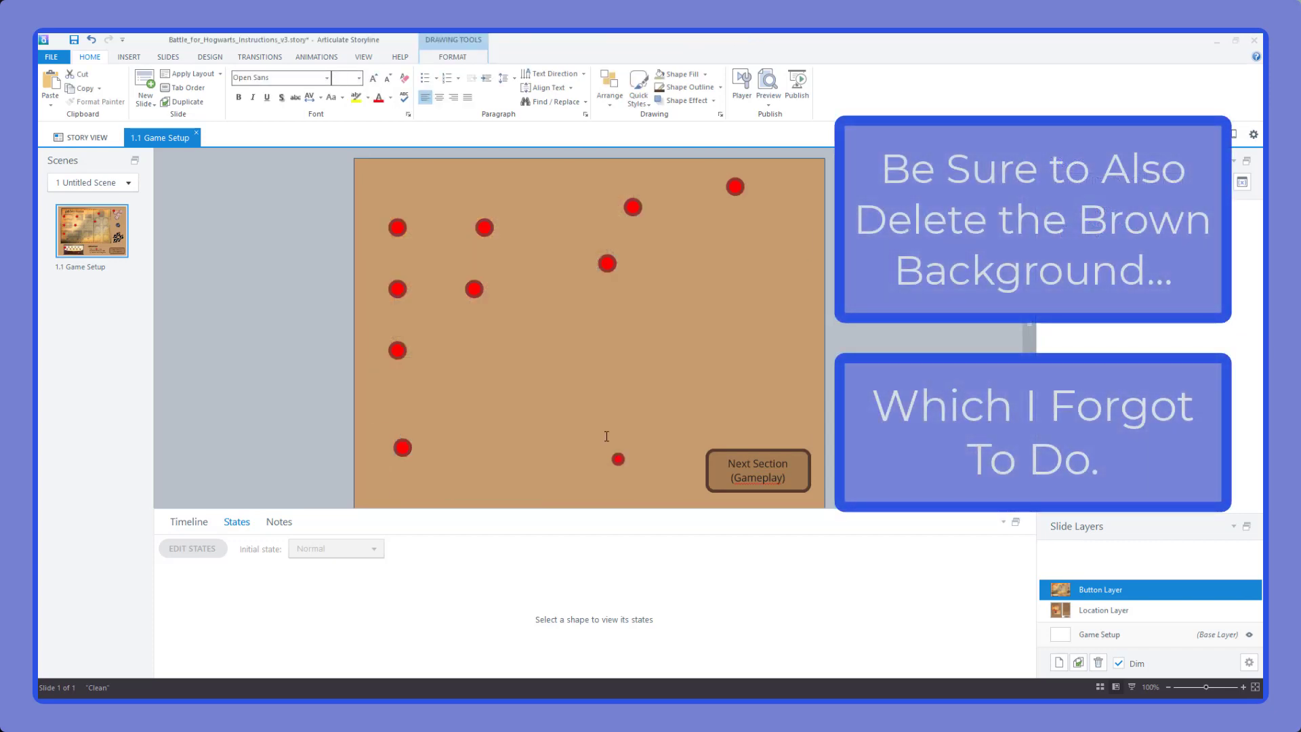
On the Game Setup base layer, delete the red markers on the game pieces and the Next Section (Gameplay) button, keeping the instructions
click(1091, 632)
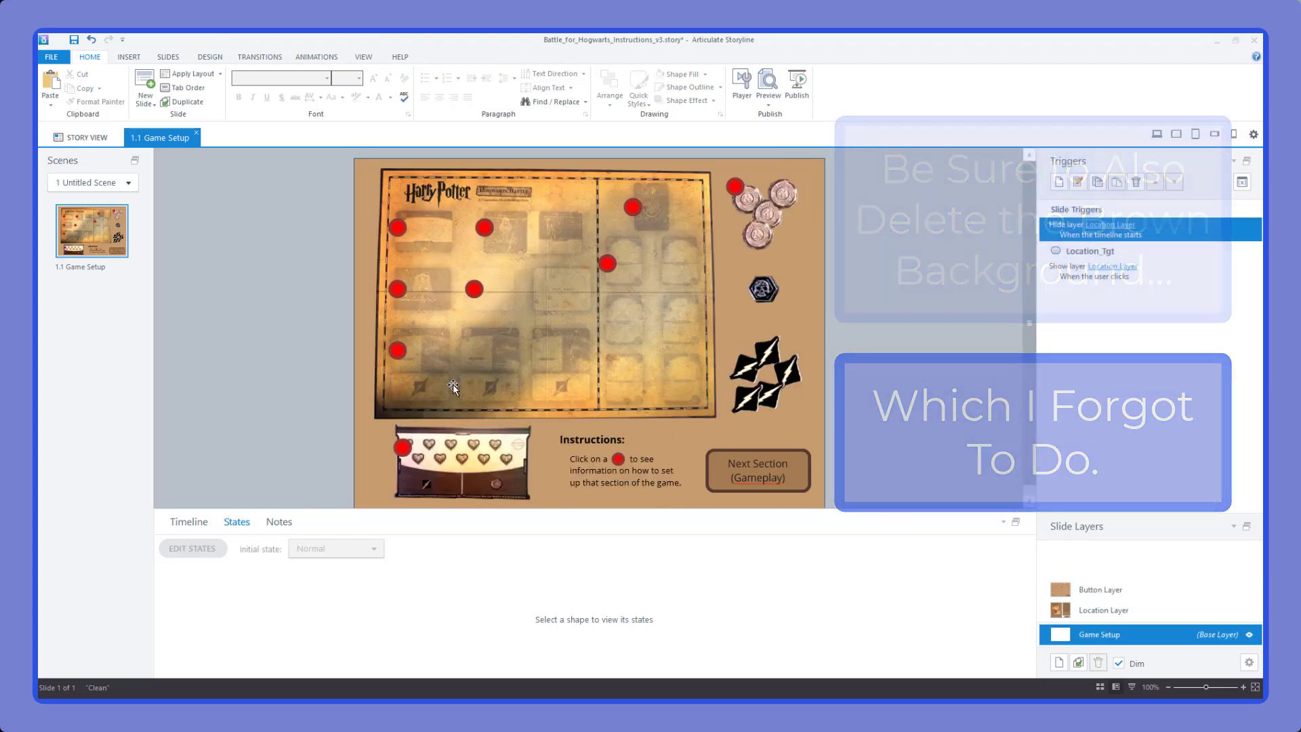
click(397, 351)
shift+click(402, 447)
shift+click(474, 289)
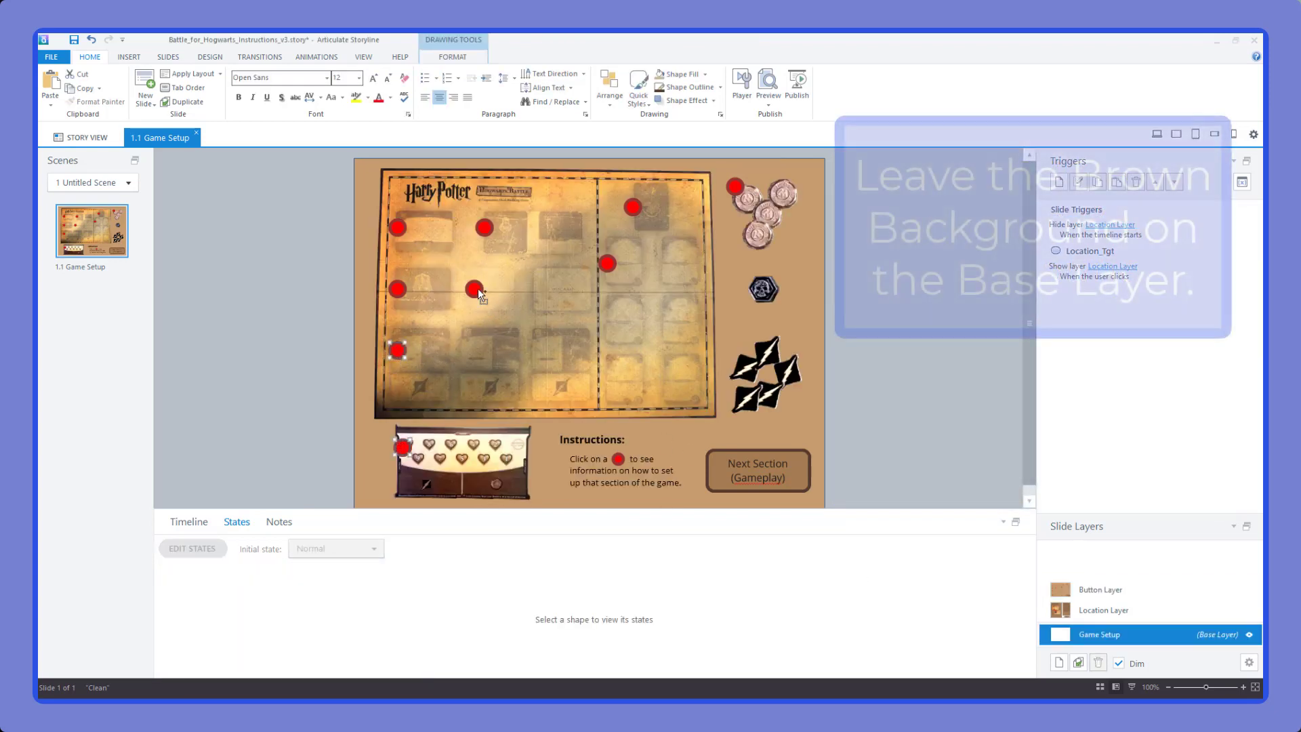
shift+click(399, 289)
shift+click(398, 226)
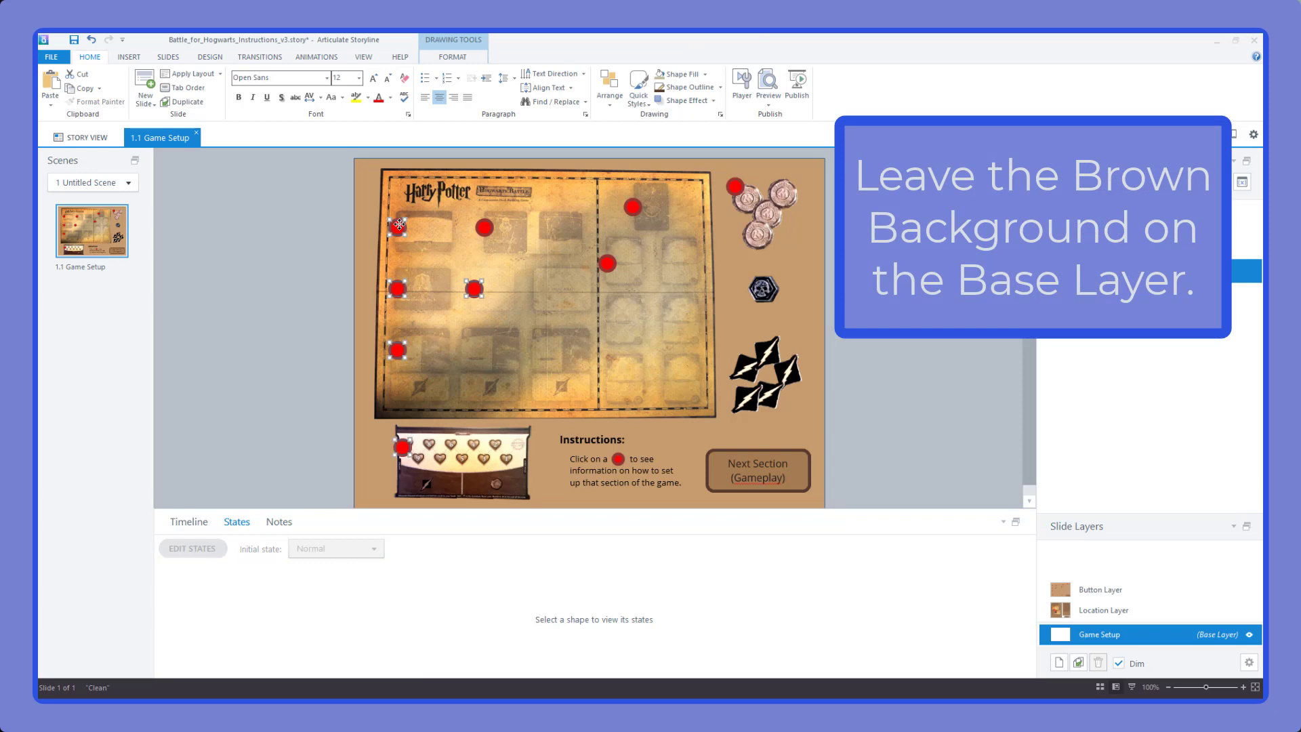
shift+click(485, 225)
shift+click(632, 207)
shift+click(607, 263)
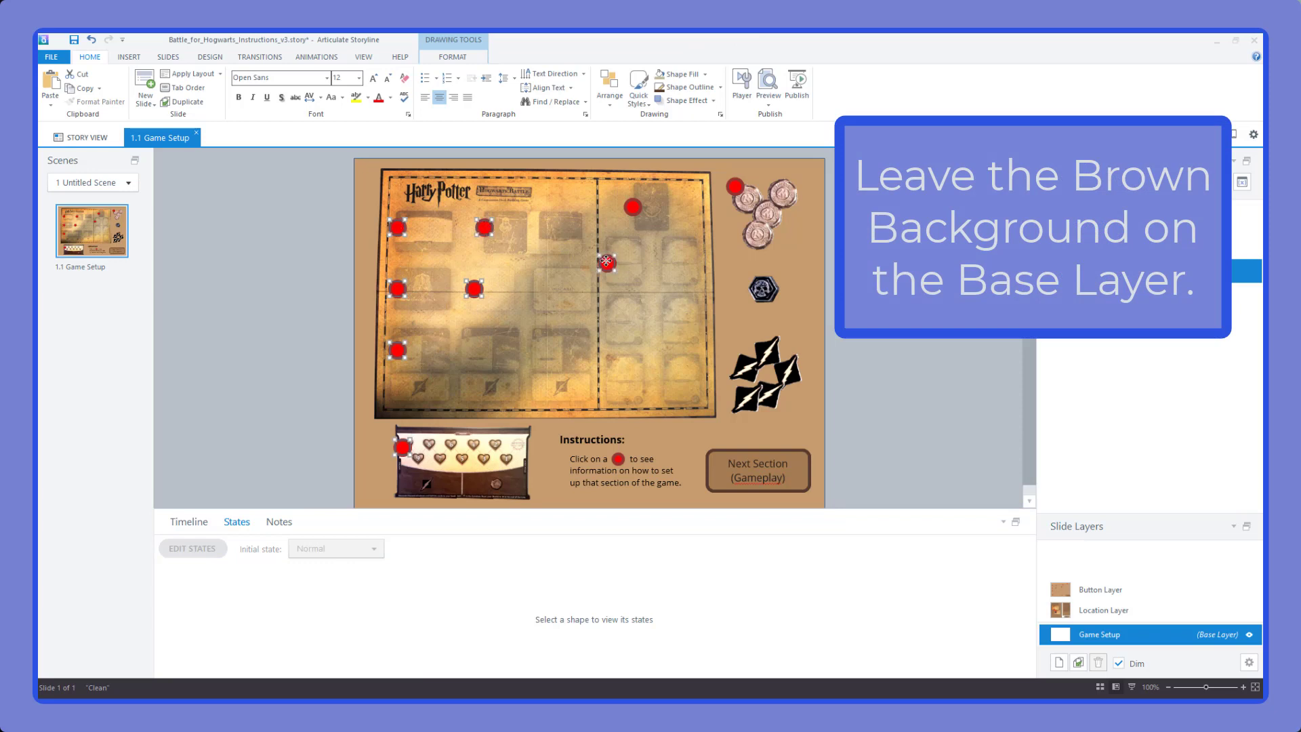
shift+click(762, 461)
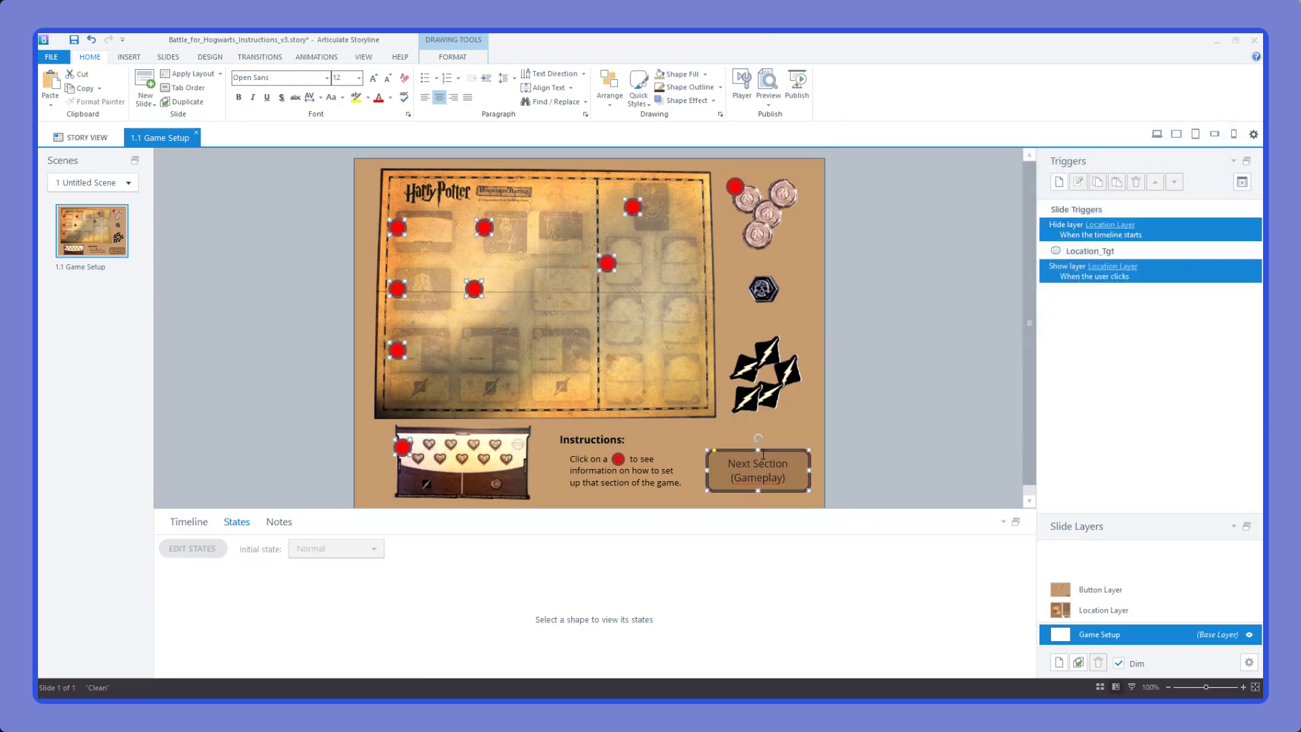
key(Delete)
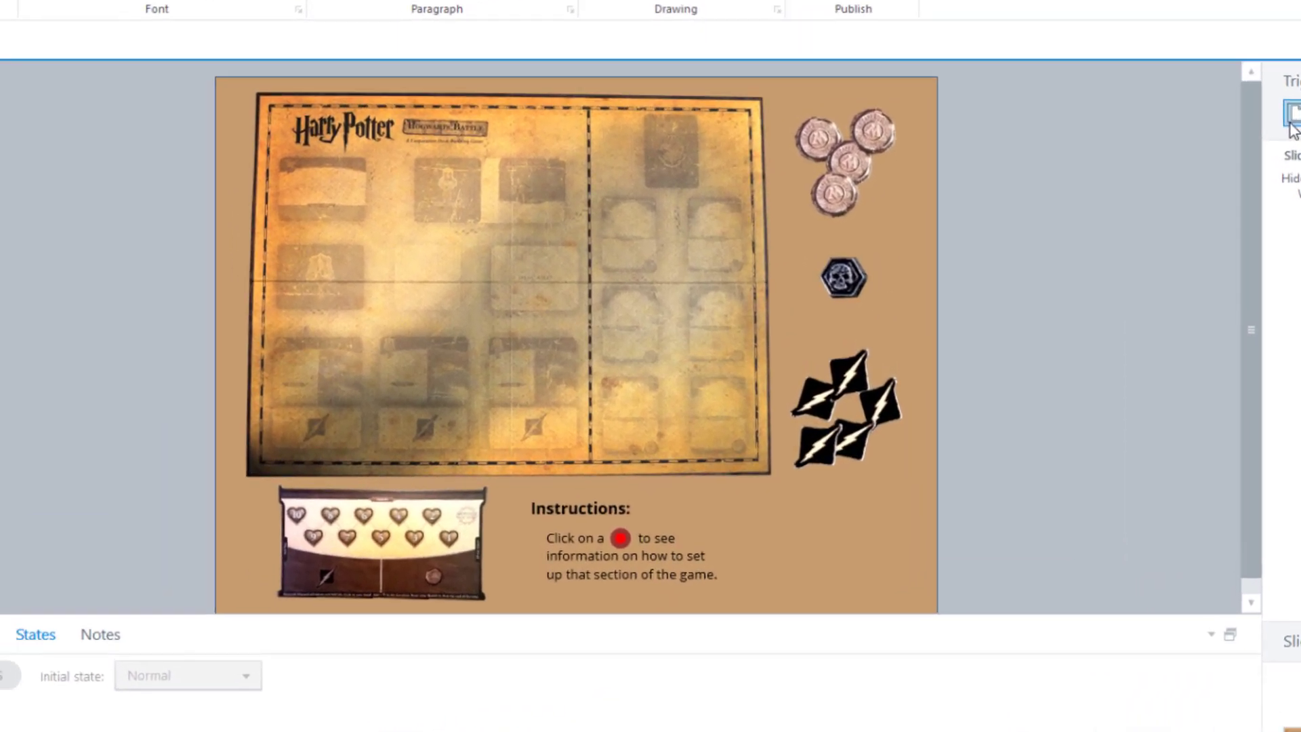
Add a trigger on the Game Setup base layer that shows Button Layer when the timeline starts
click(1293, 128)
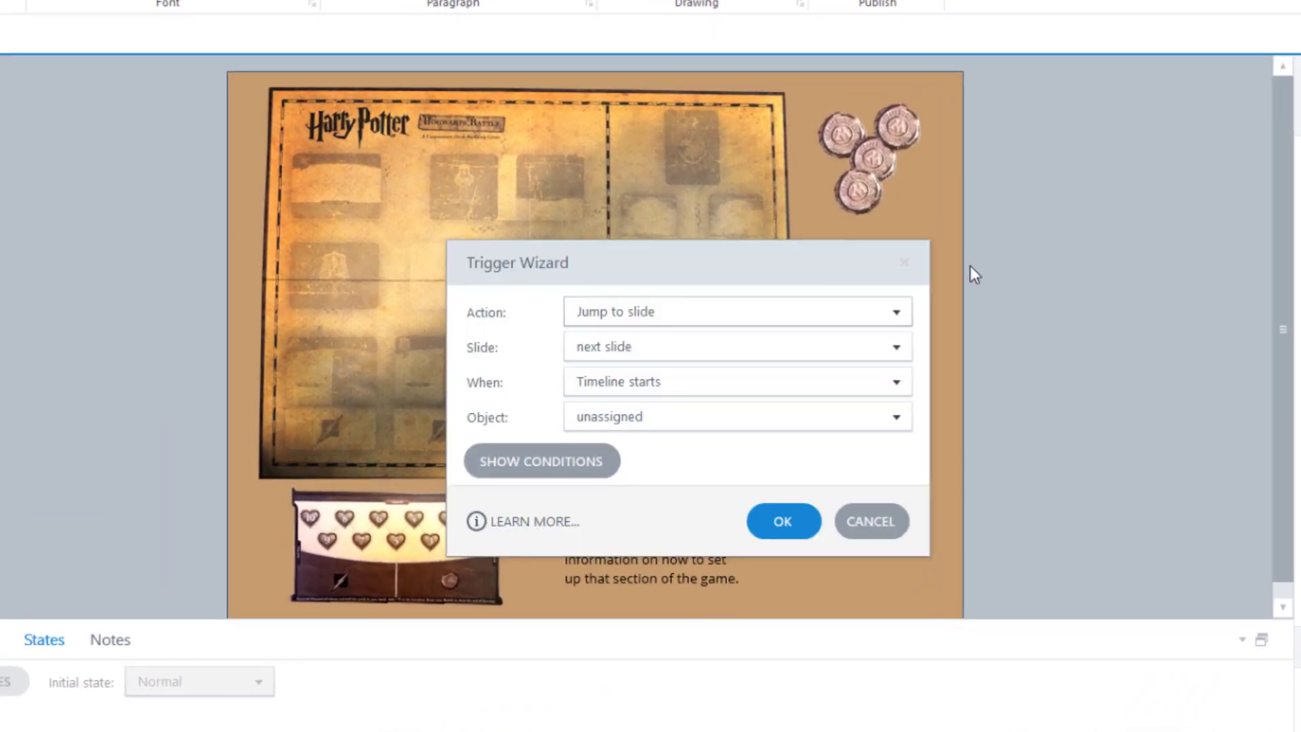
click(871, 312)
scroll(881, 305, up, 10)
click(843, 255)
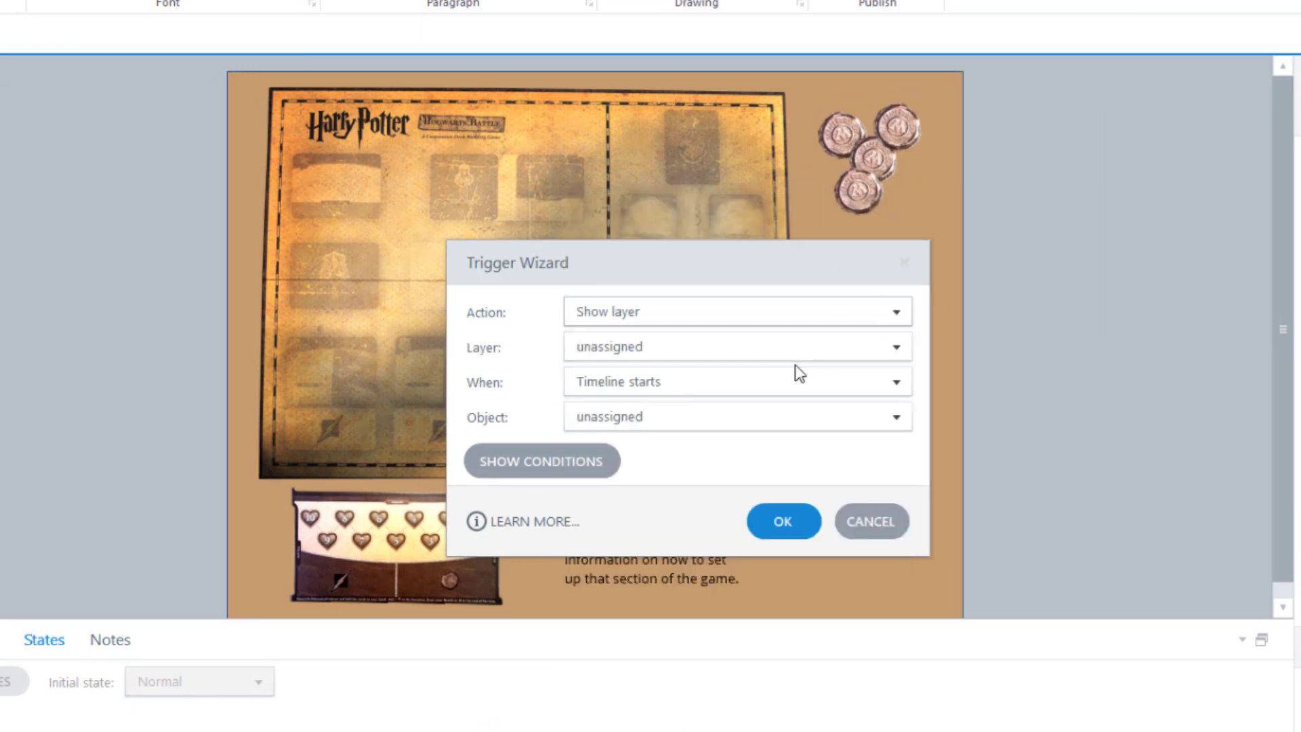
click(905, 349)
click(794, 404)
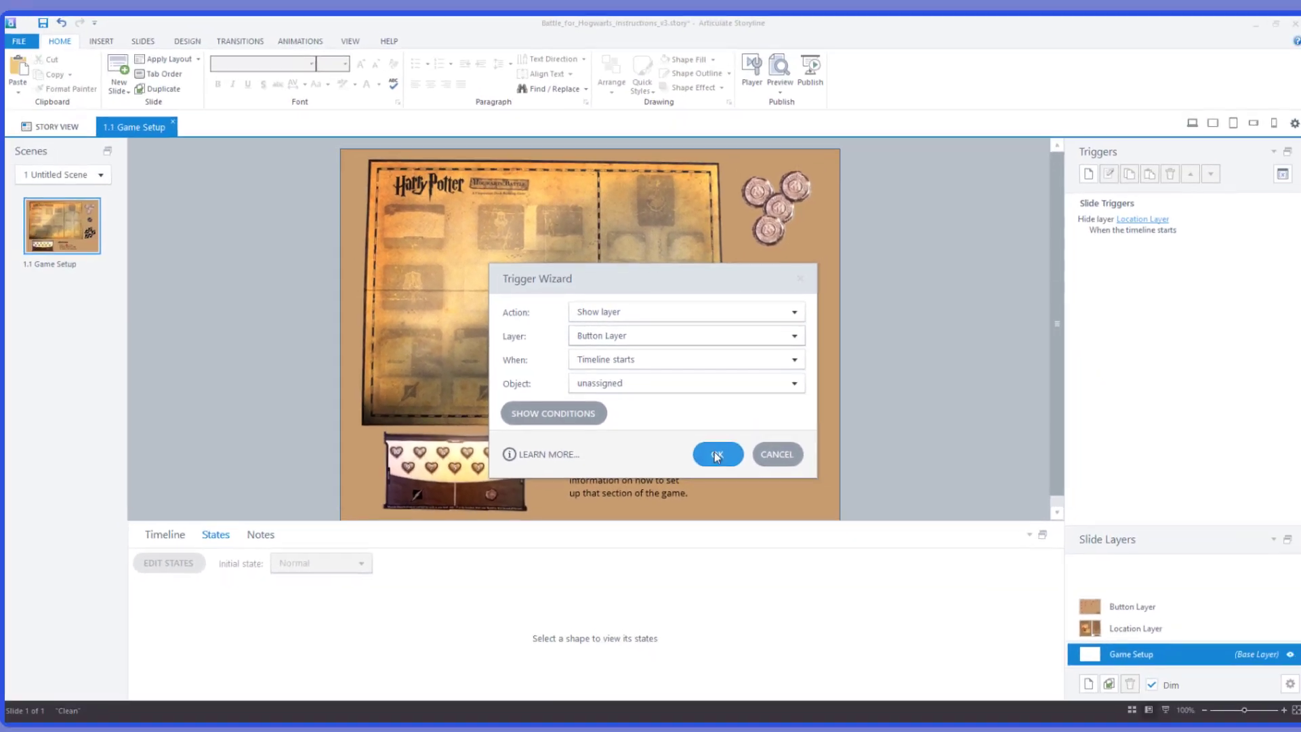
click(871, 521)
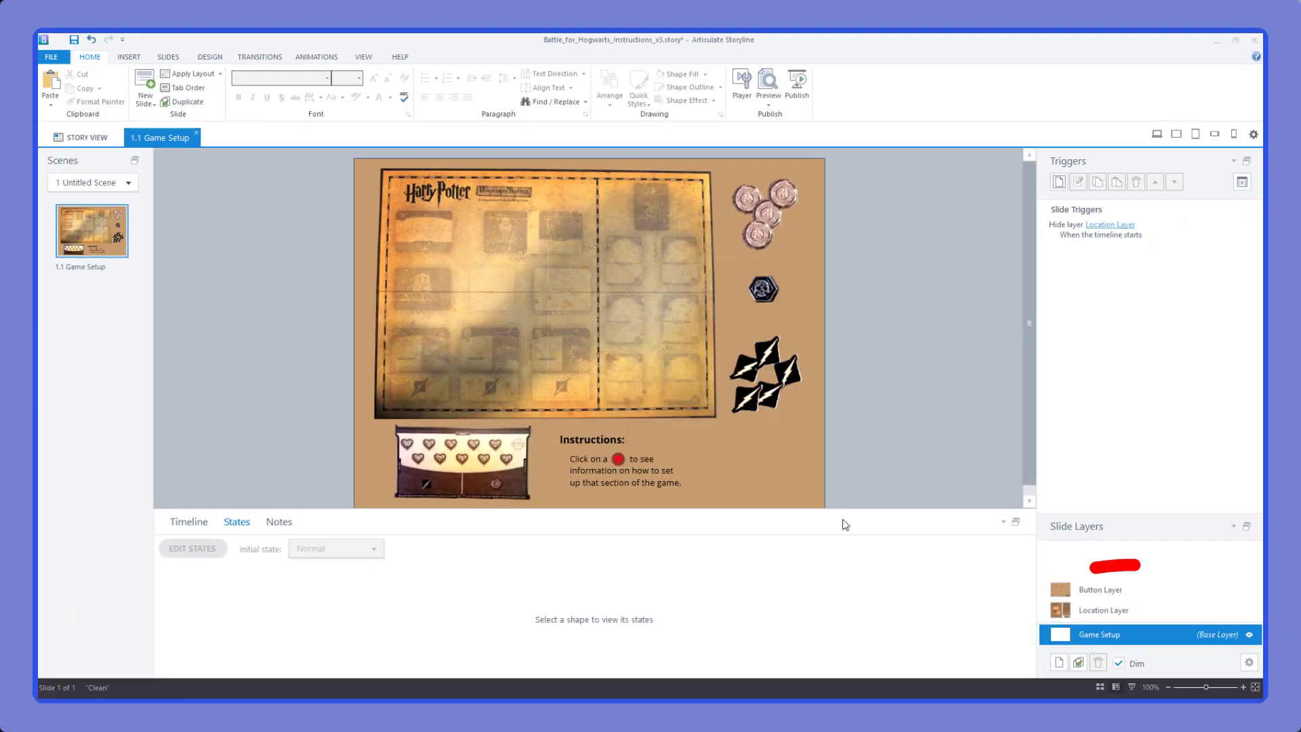
On Button Layer, add a trigger to the Location_Tgt 1 marker that hides this layer when the user clicks it
click(1096, 590)
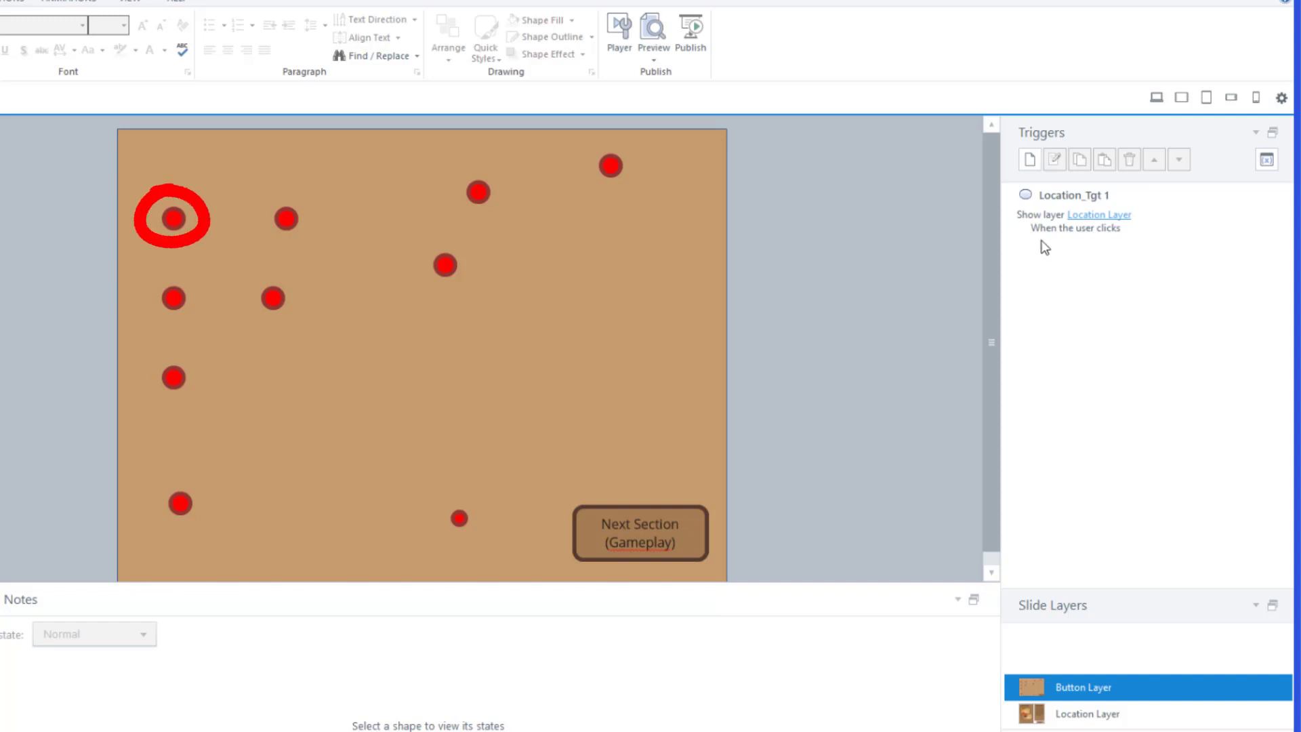
click(174, 221)
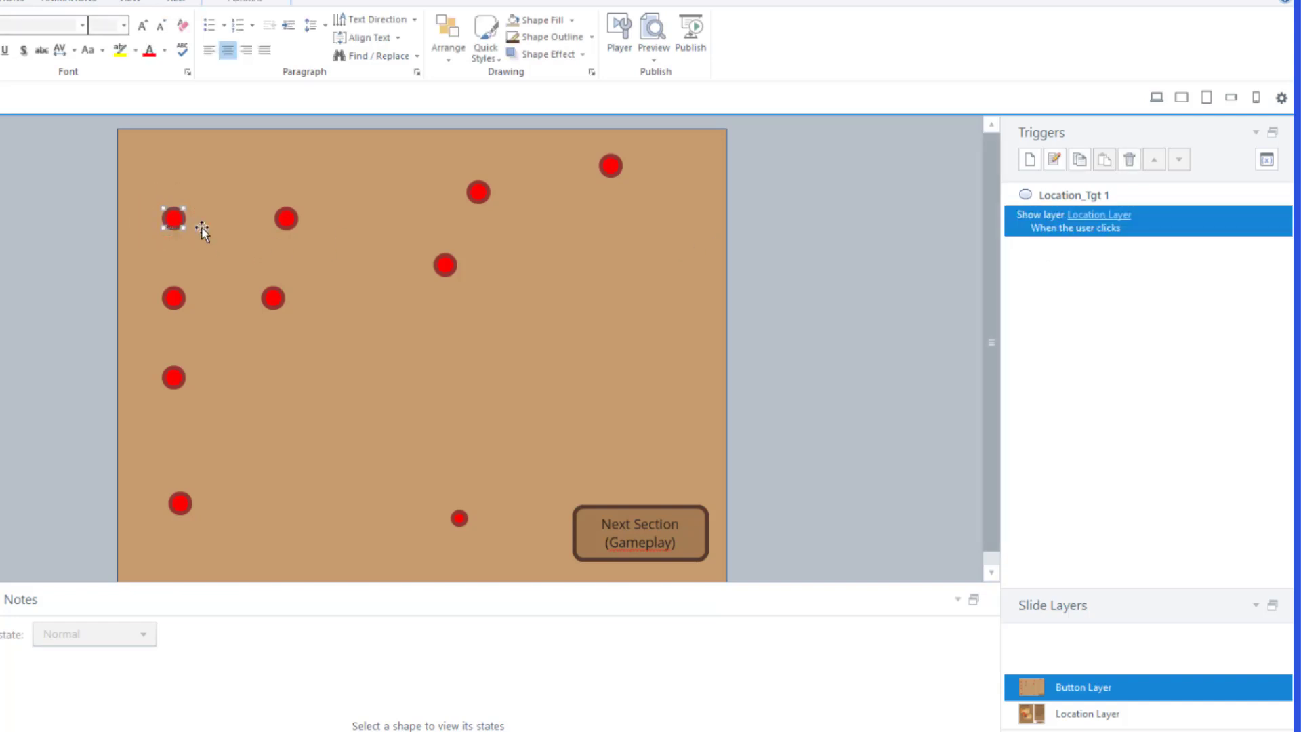
click(1030, 159)
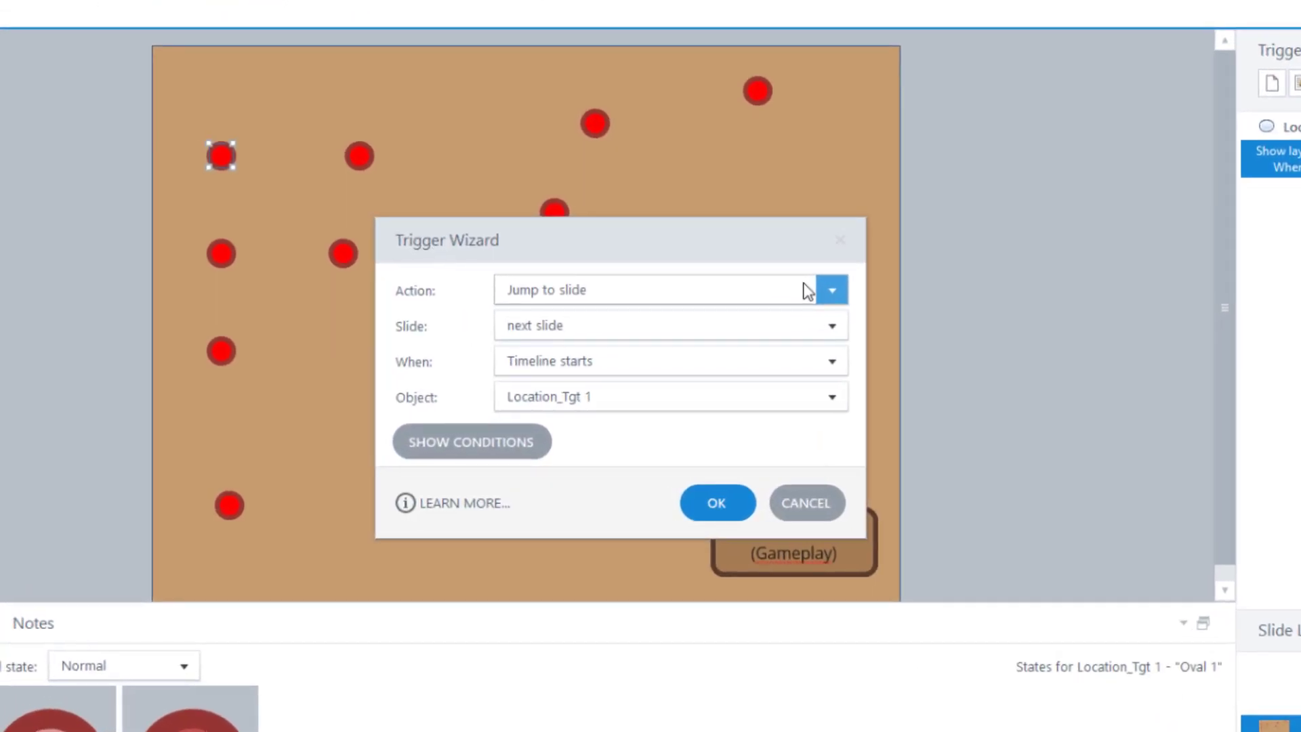
click(652, 328)
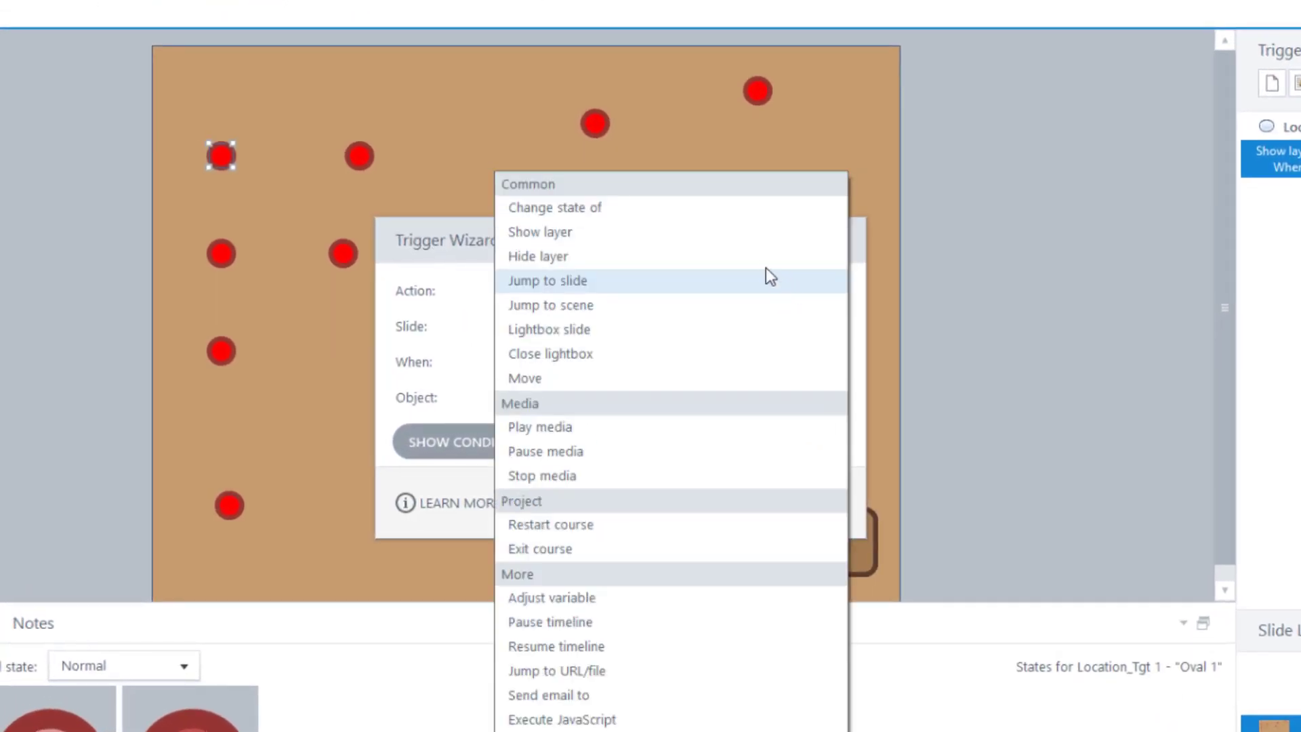
click(759, 255)
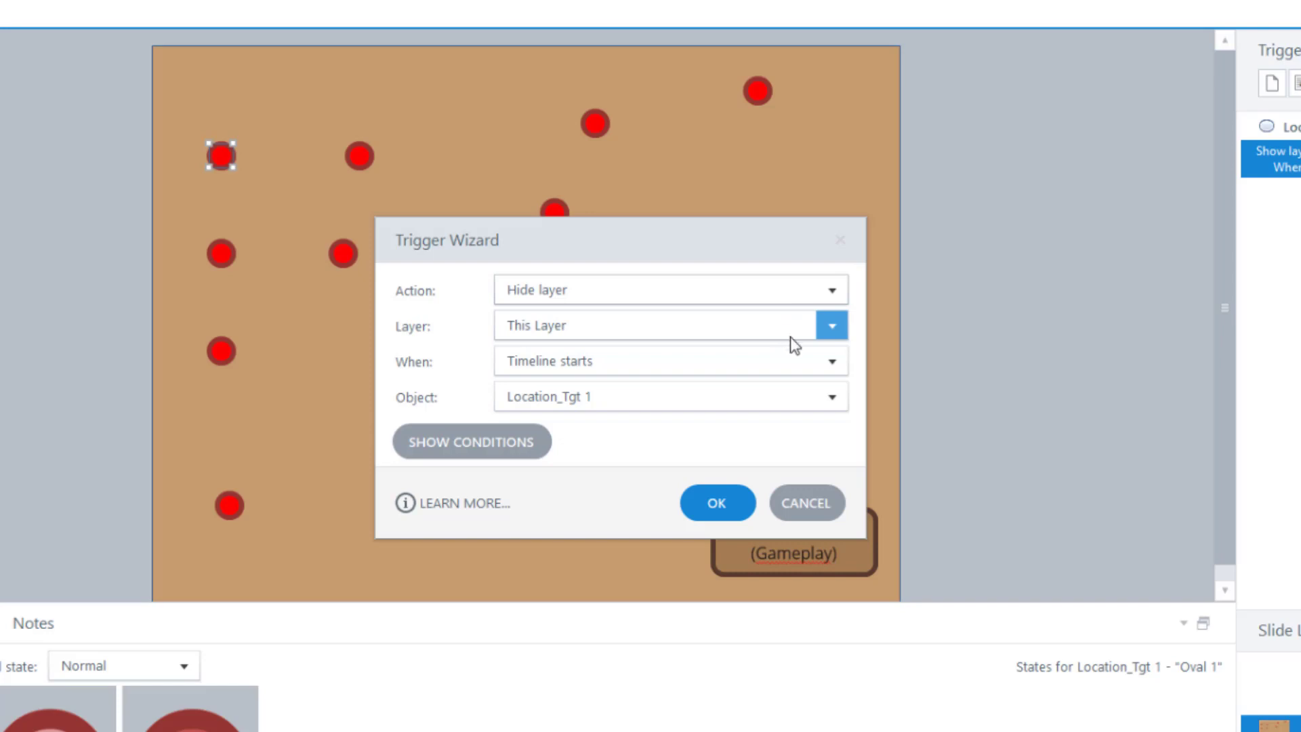
click(803, 373)
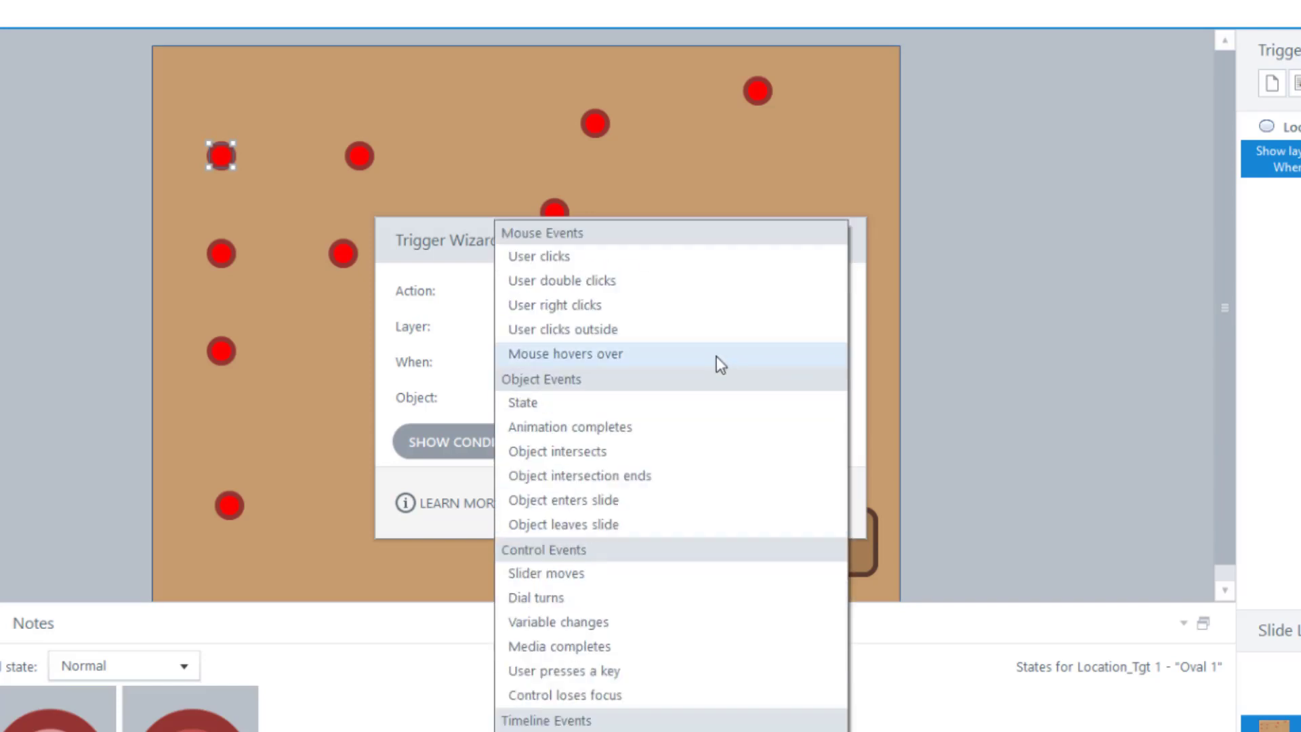
click(683, 257)
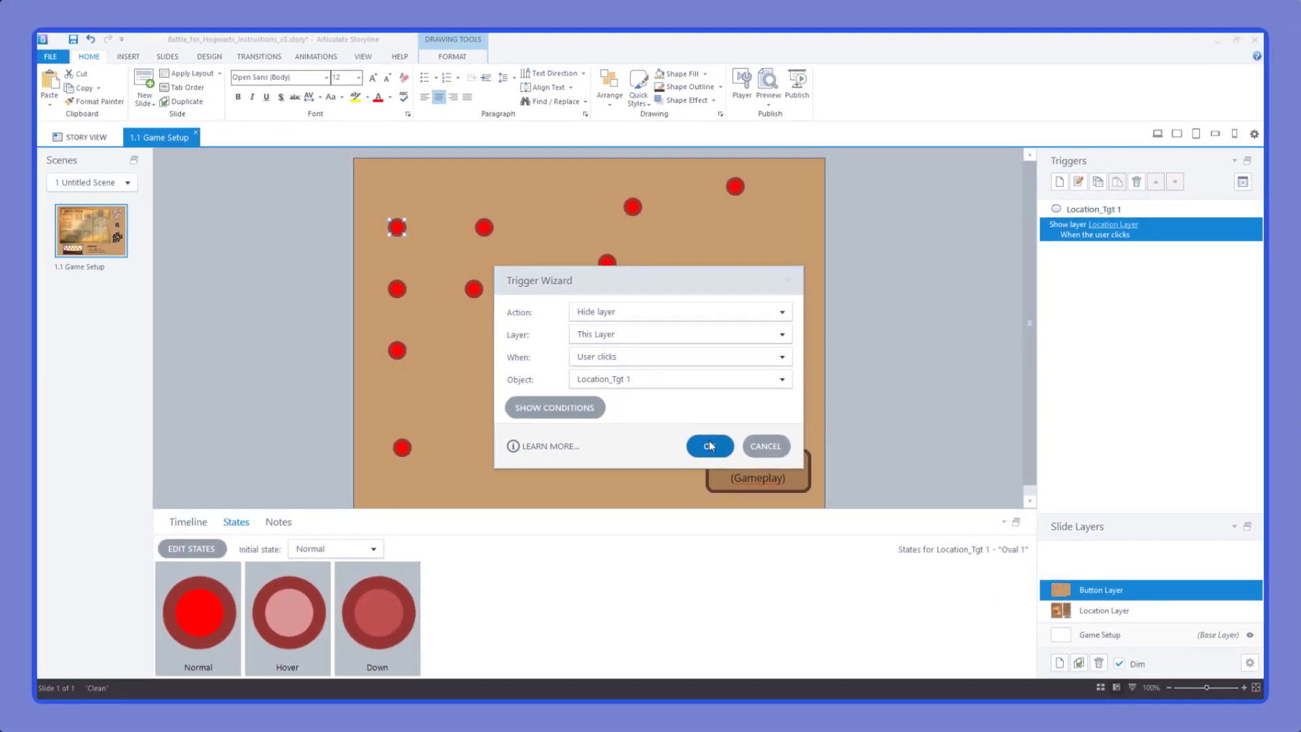
click(717, 498)
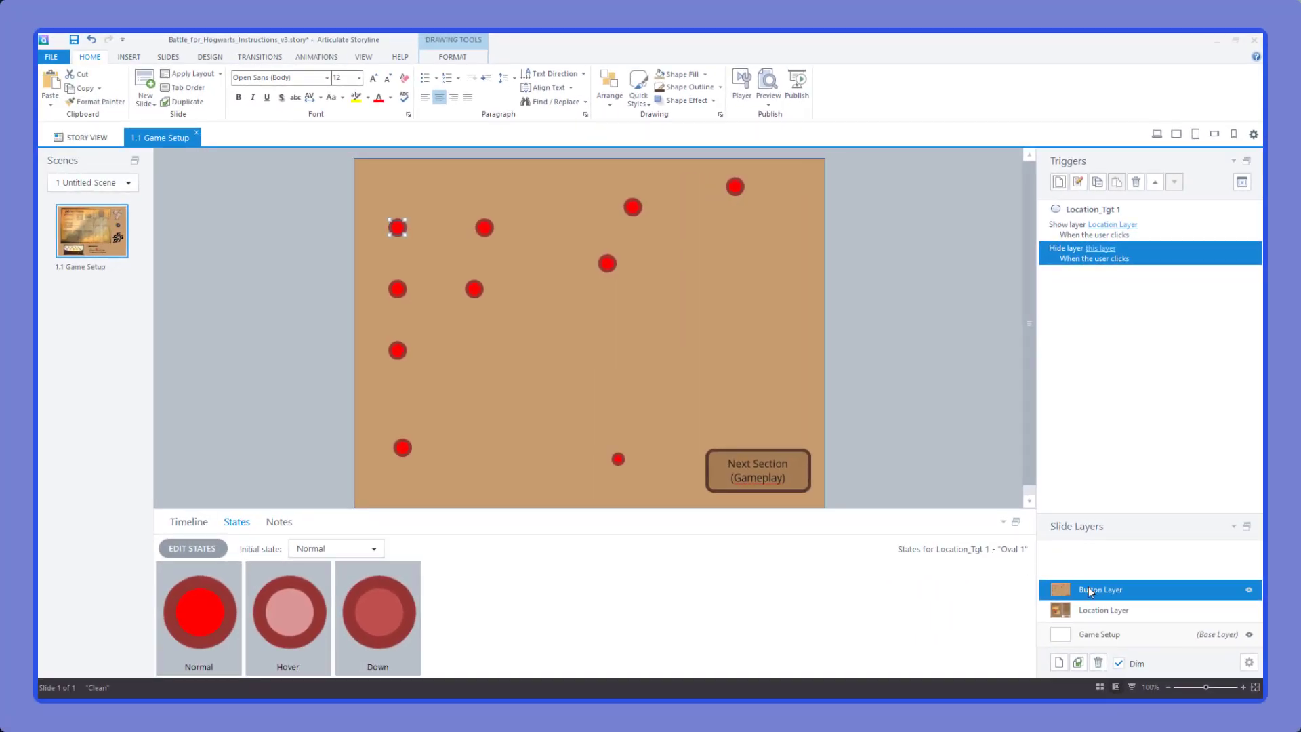
On Location Layer, add a trigger to the Close button that shows Button Layer when the user clicks it
click(1098, 610)
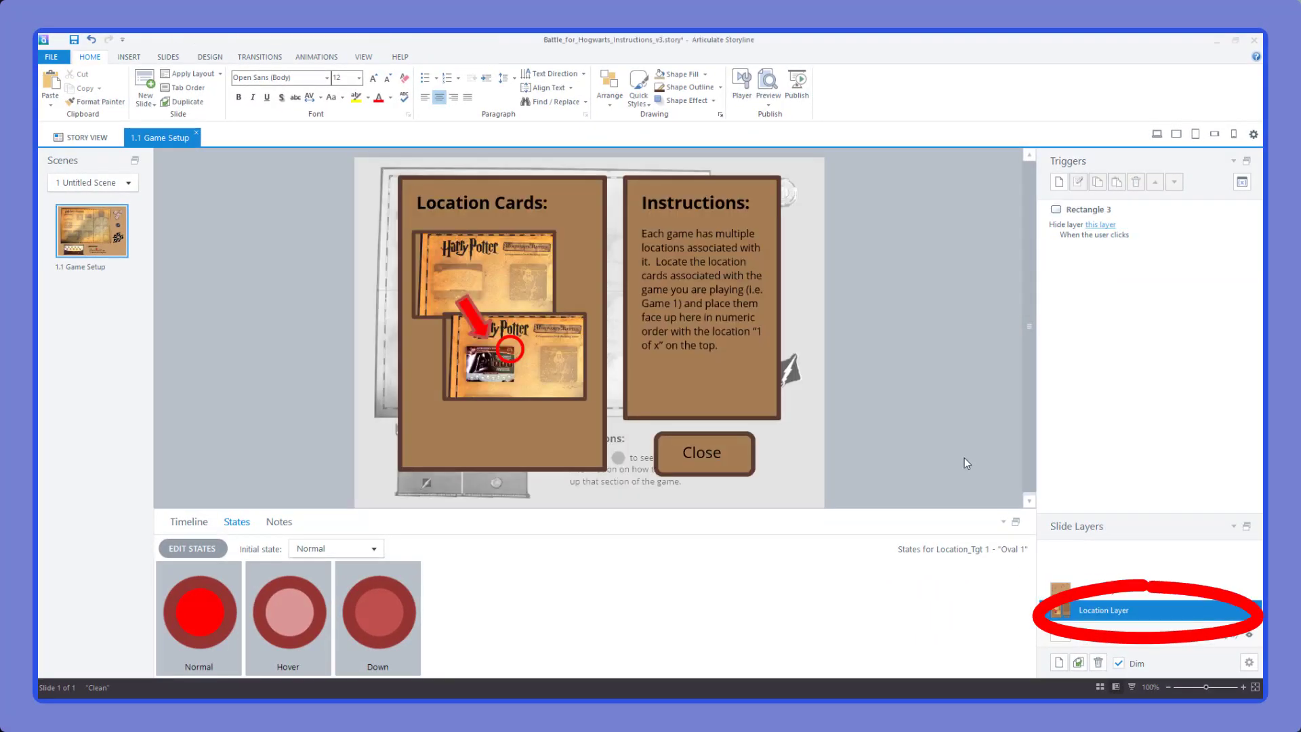
click(1084, 230)
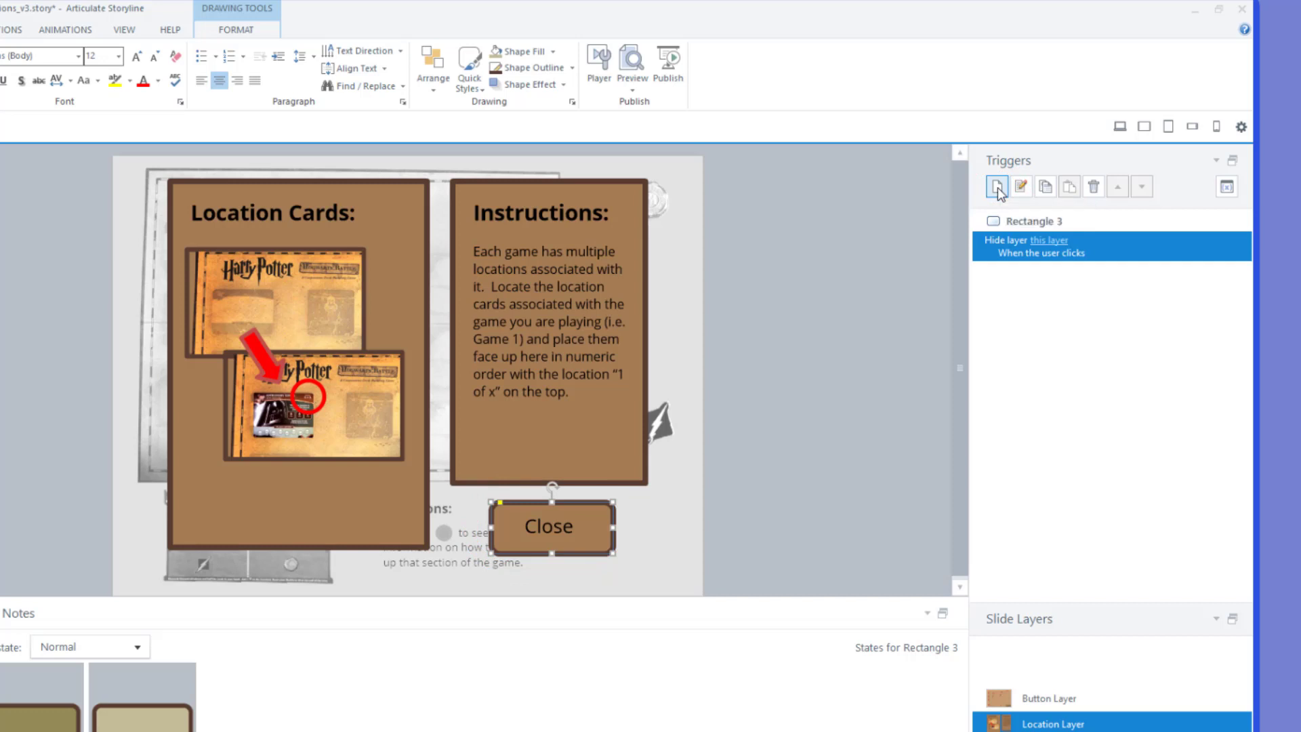
click(997, 188)
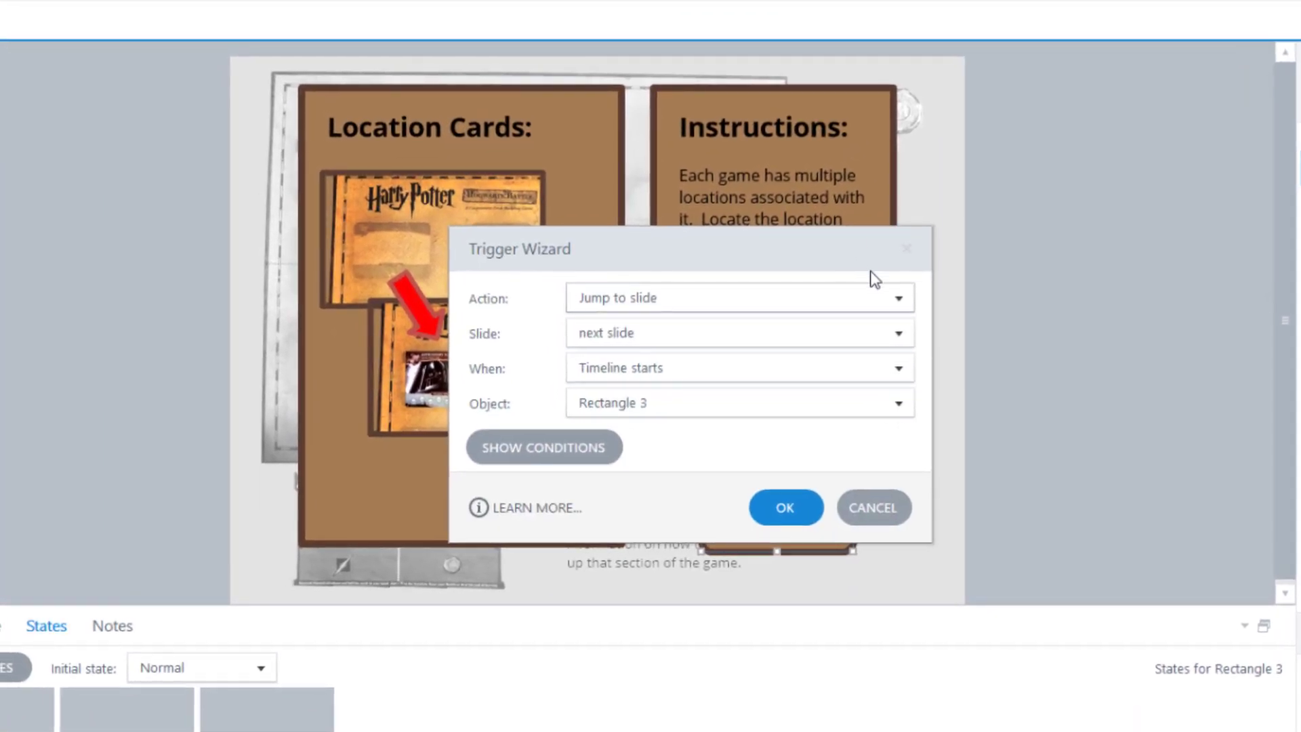
click(878, 300)
scroll(861, 284, up, 5)
click(846, 243)
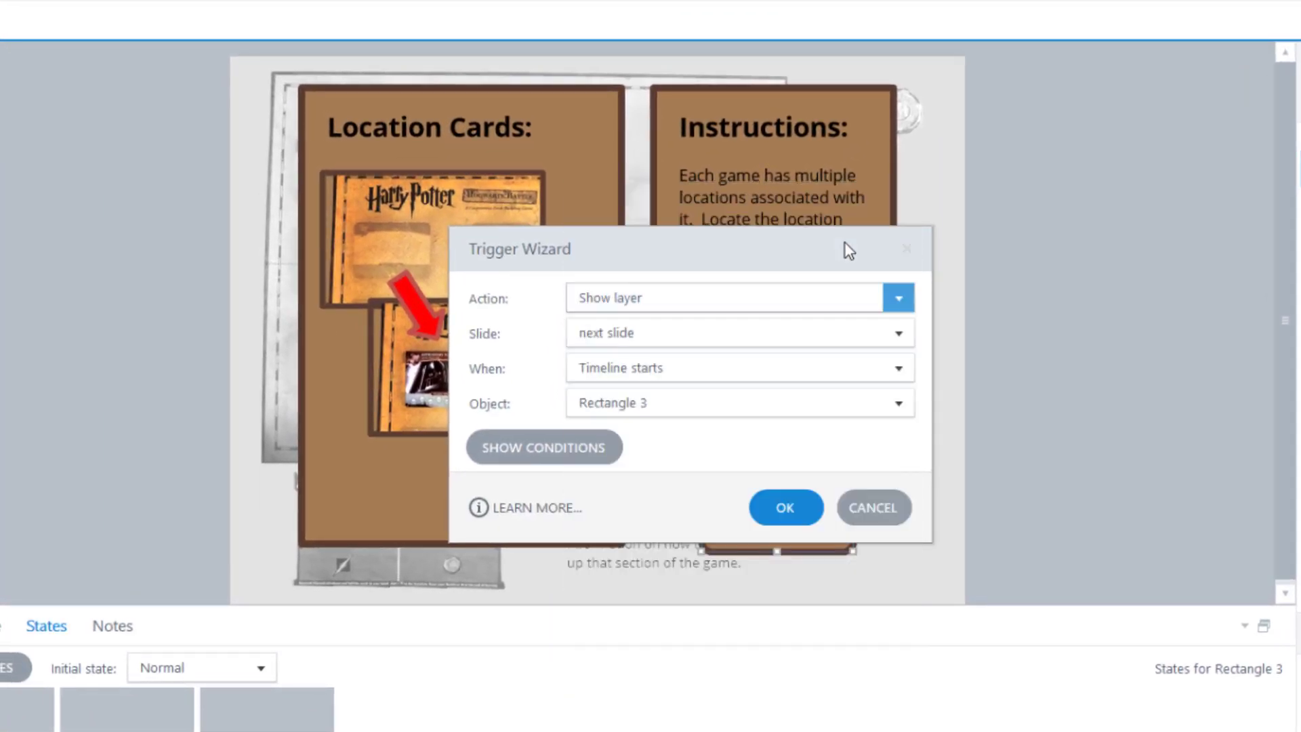
click(898, 334)
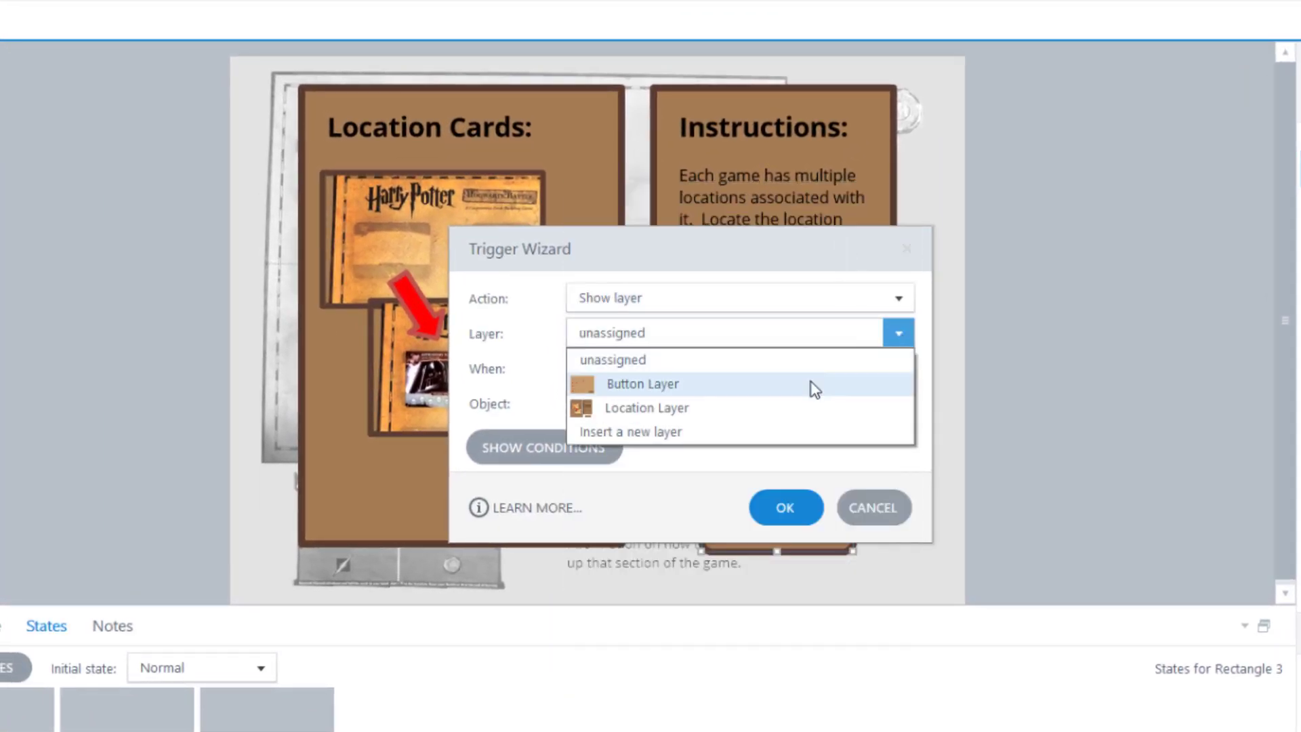
click(814, 385)
click(847, 373)
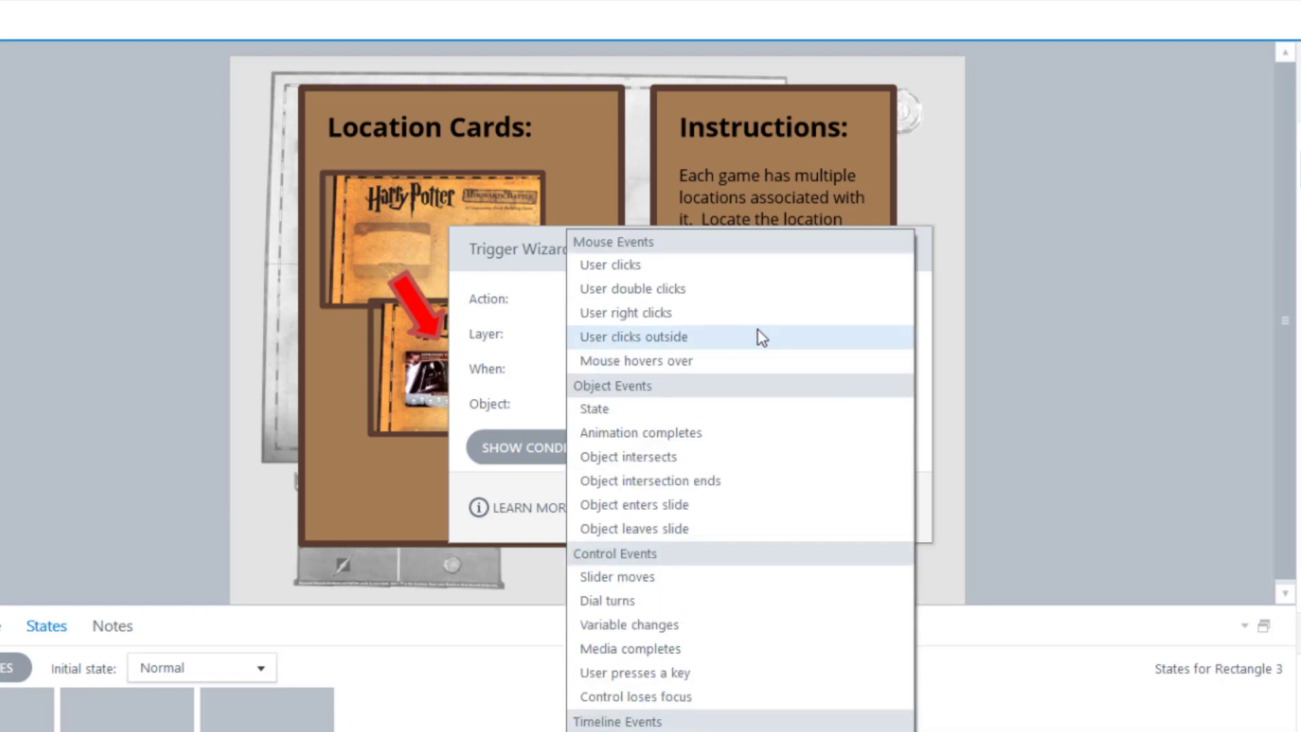
click(740, 268)
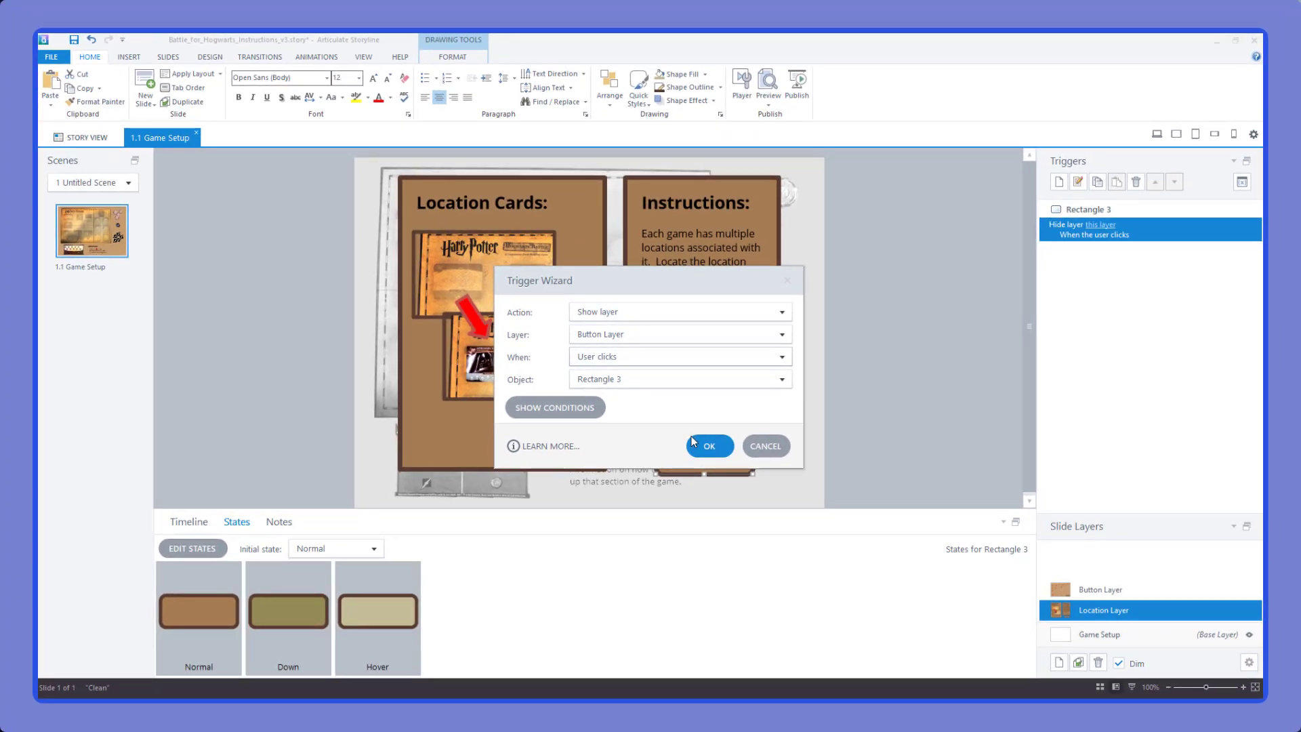
click(692, 439)
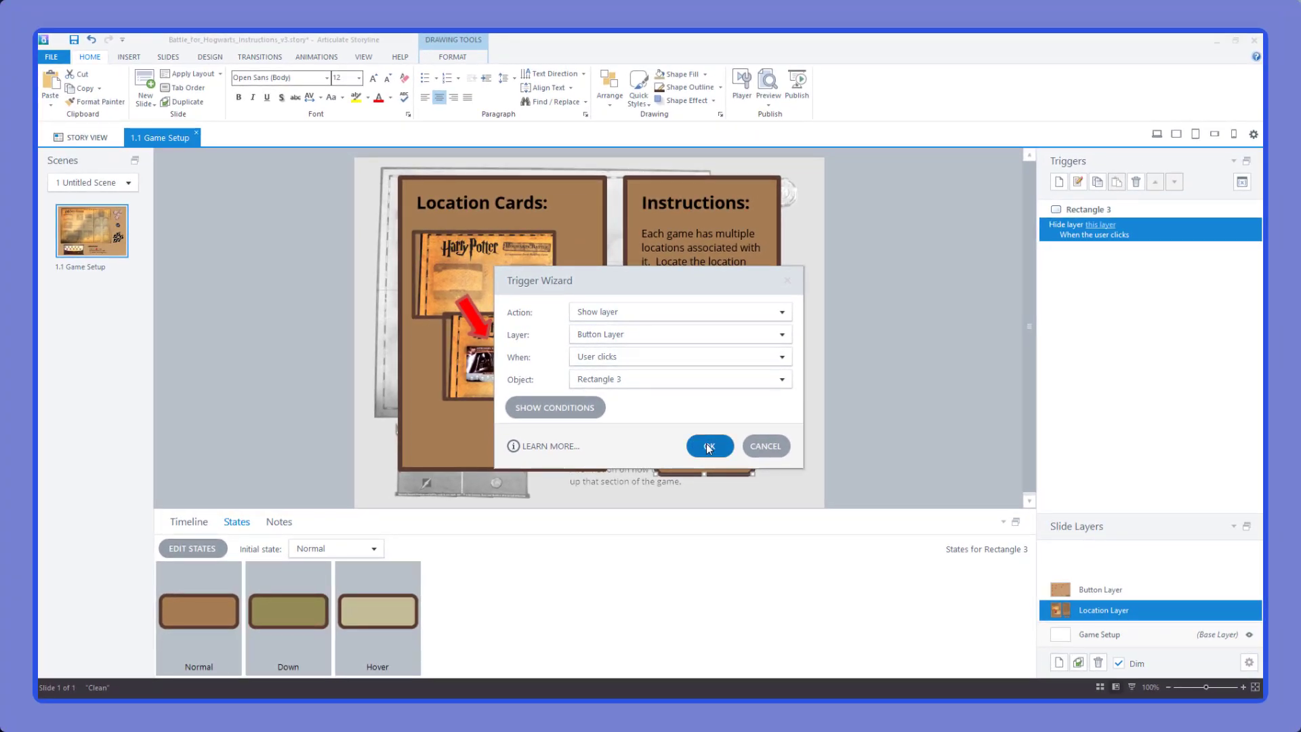
Preview the slide and test opening the Location Cards layer from its marker, closing it, and opening it again
click(768, 82)
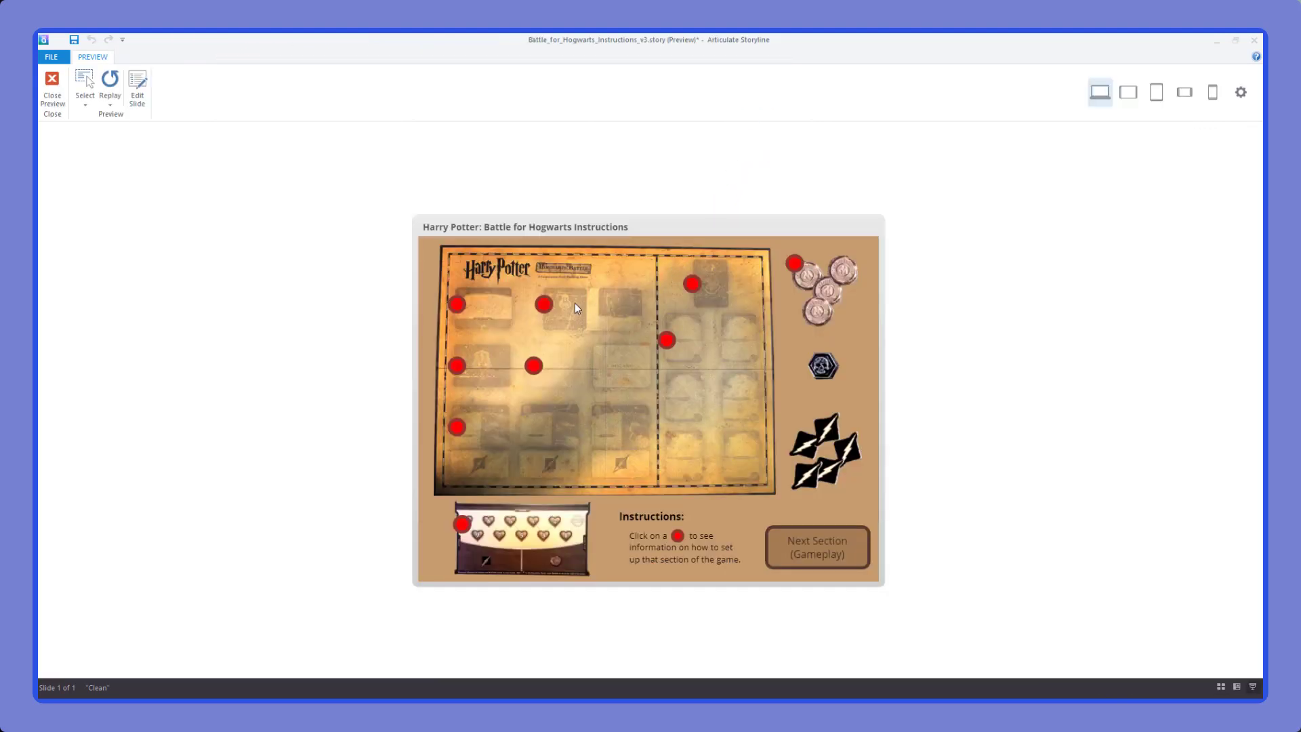
click(458, 304)
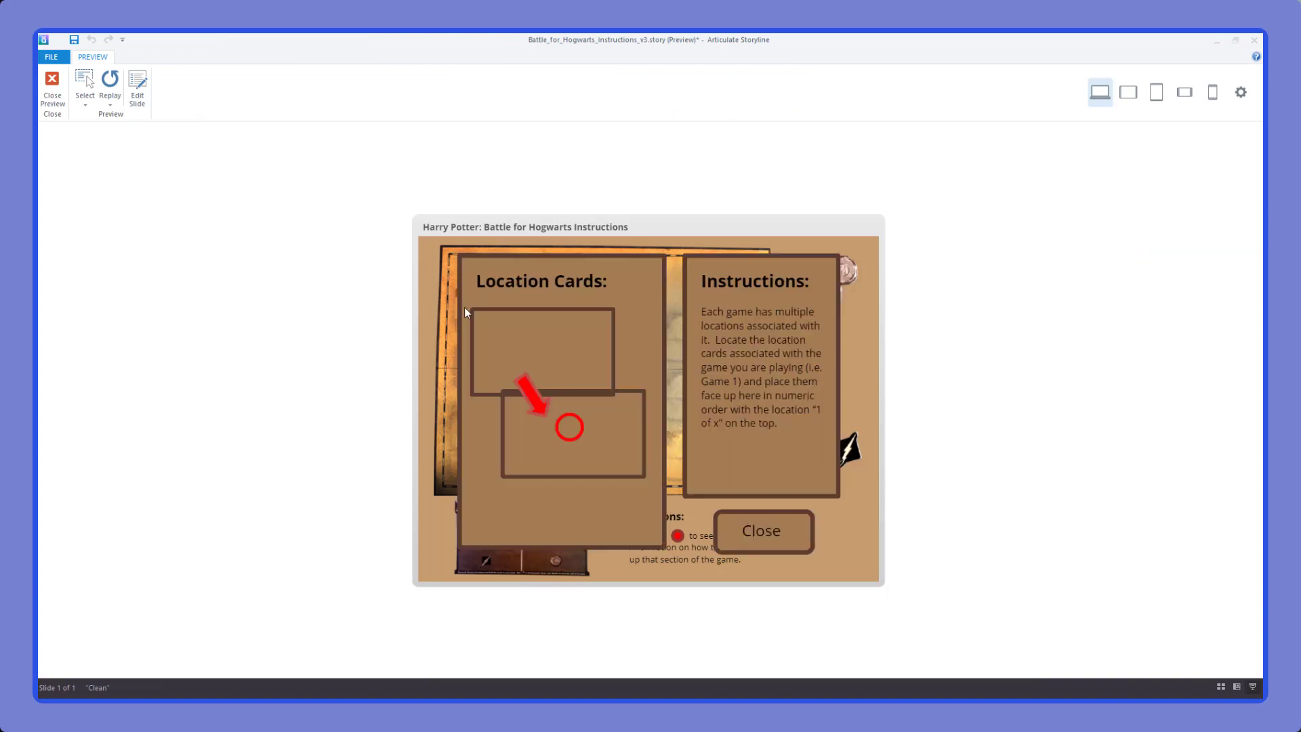
click(746, 535)
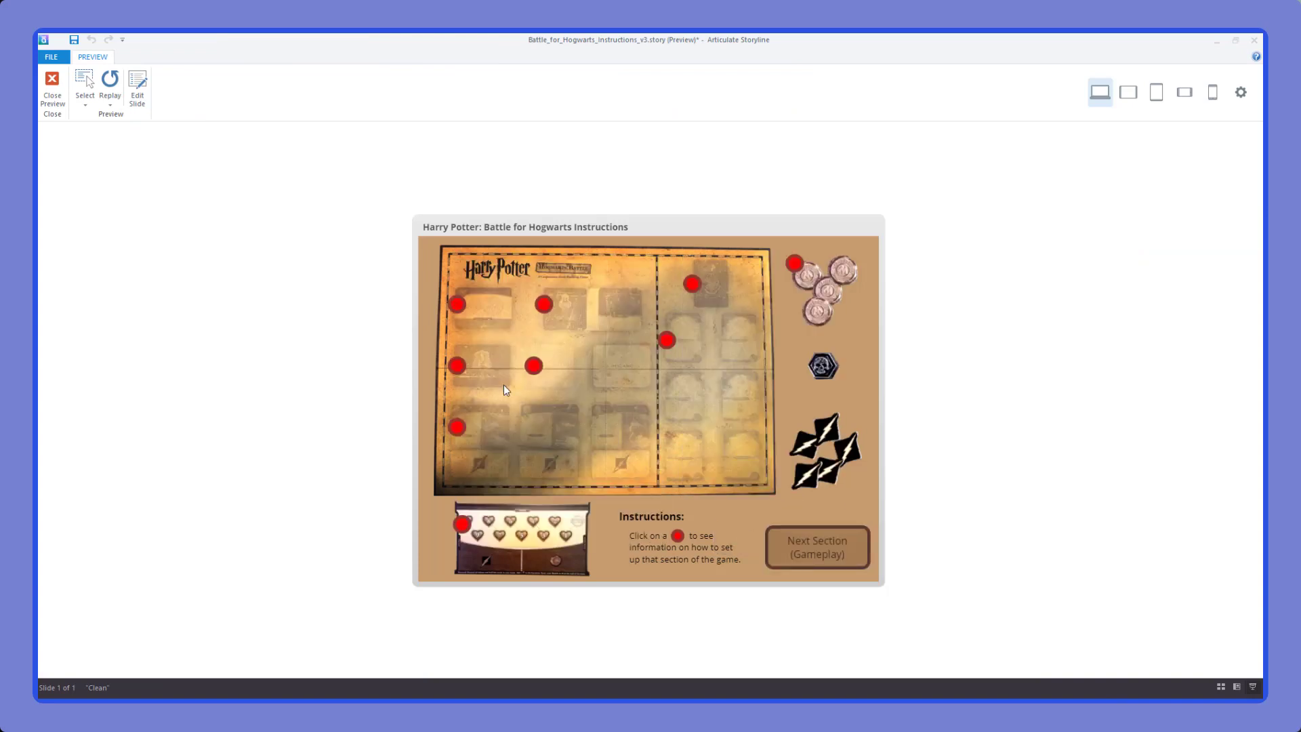
click(459, 306)
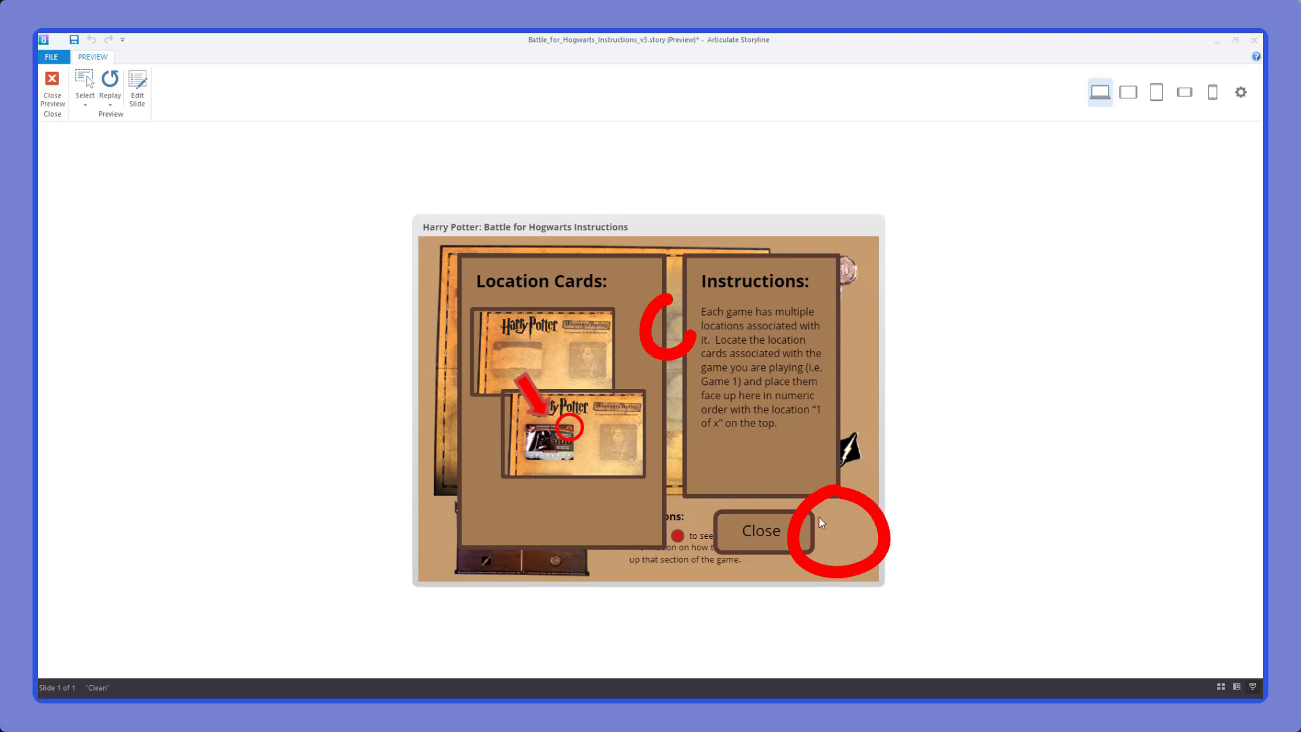
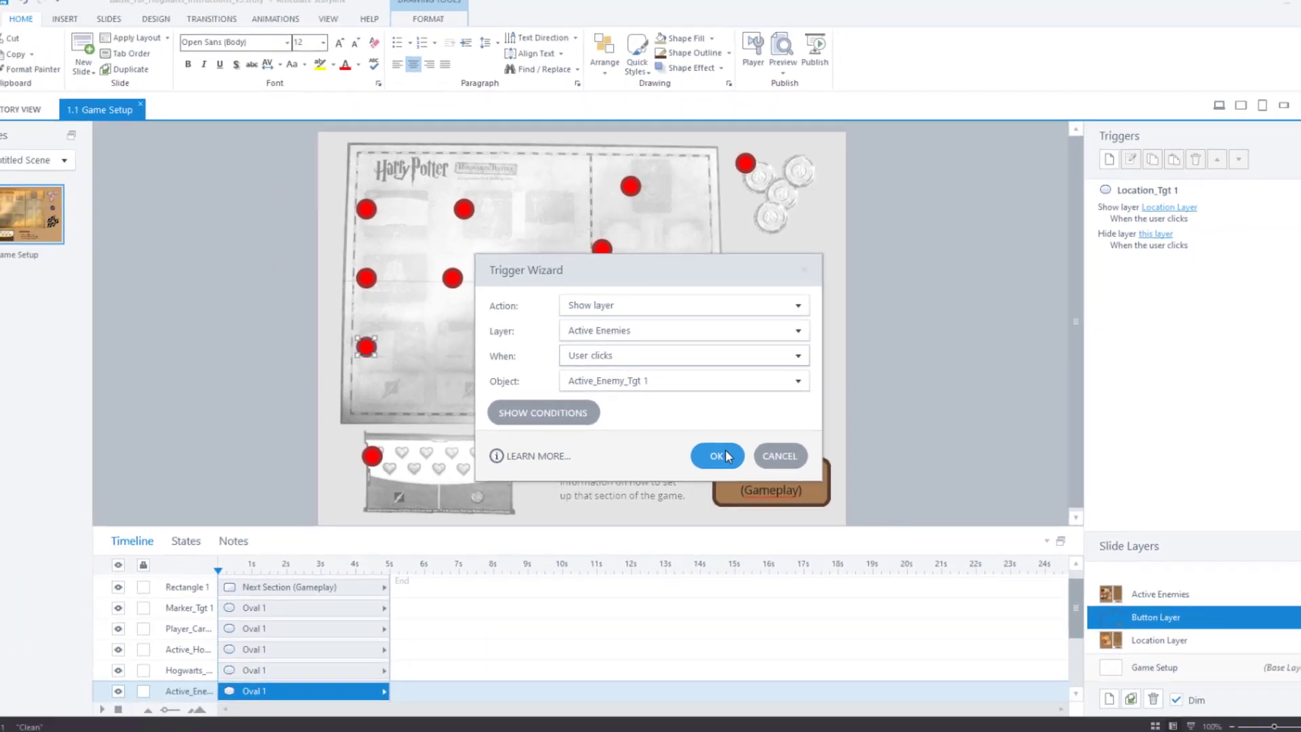
Give the Active_Enemy_Tgt 1 marker on Button Layer user-click triggers that show the Active Enemies layer and hide this layer
click(738, 469)
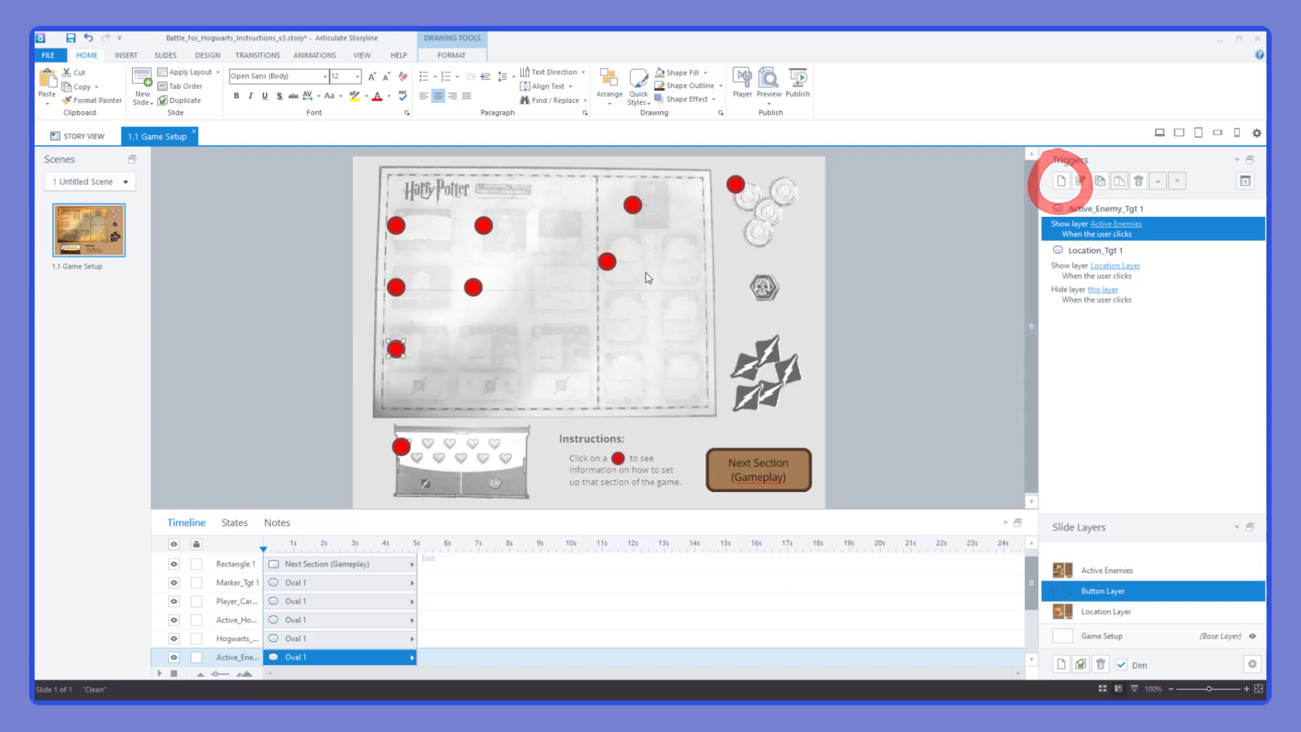
click(1061, 181)
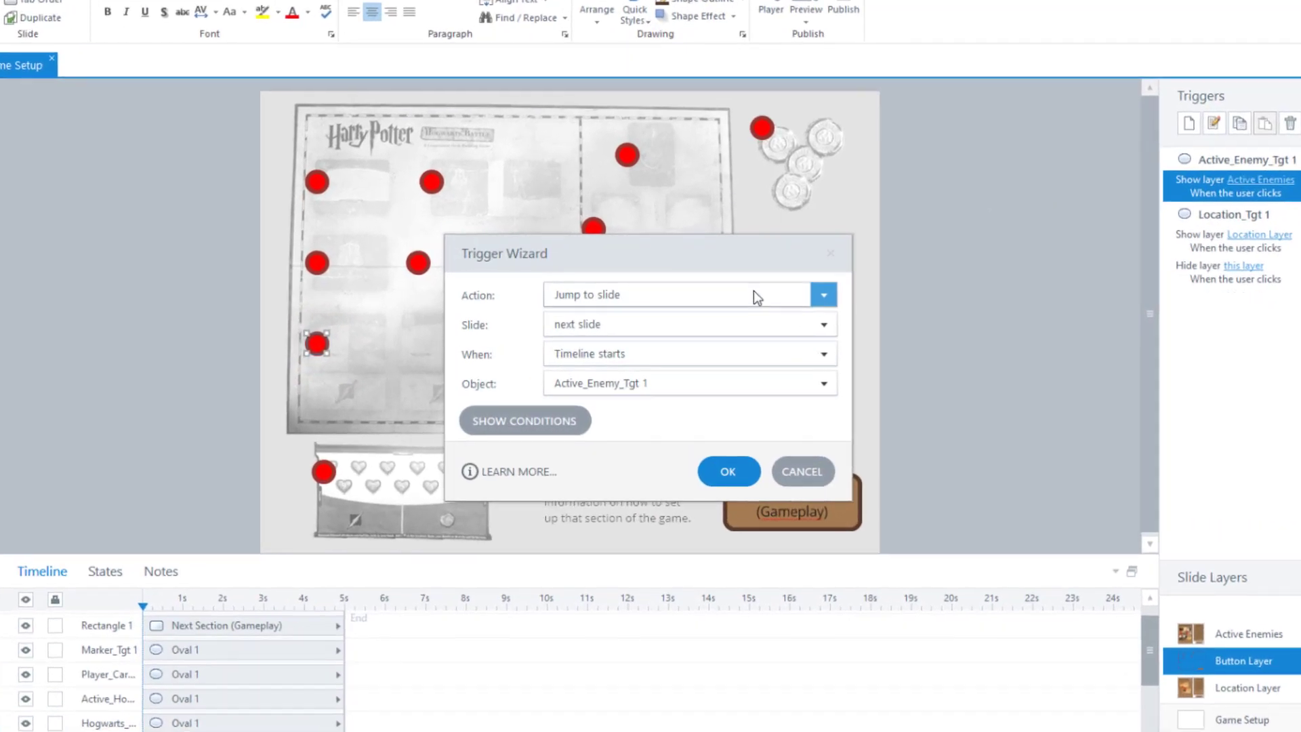
click(729, 309)
click(716, 265)
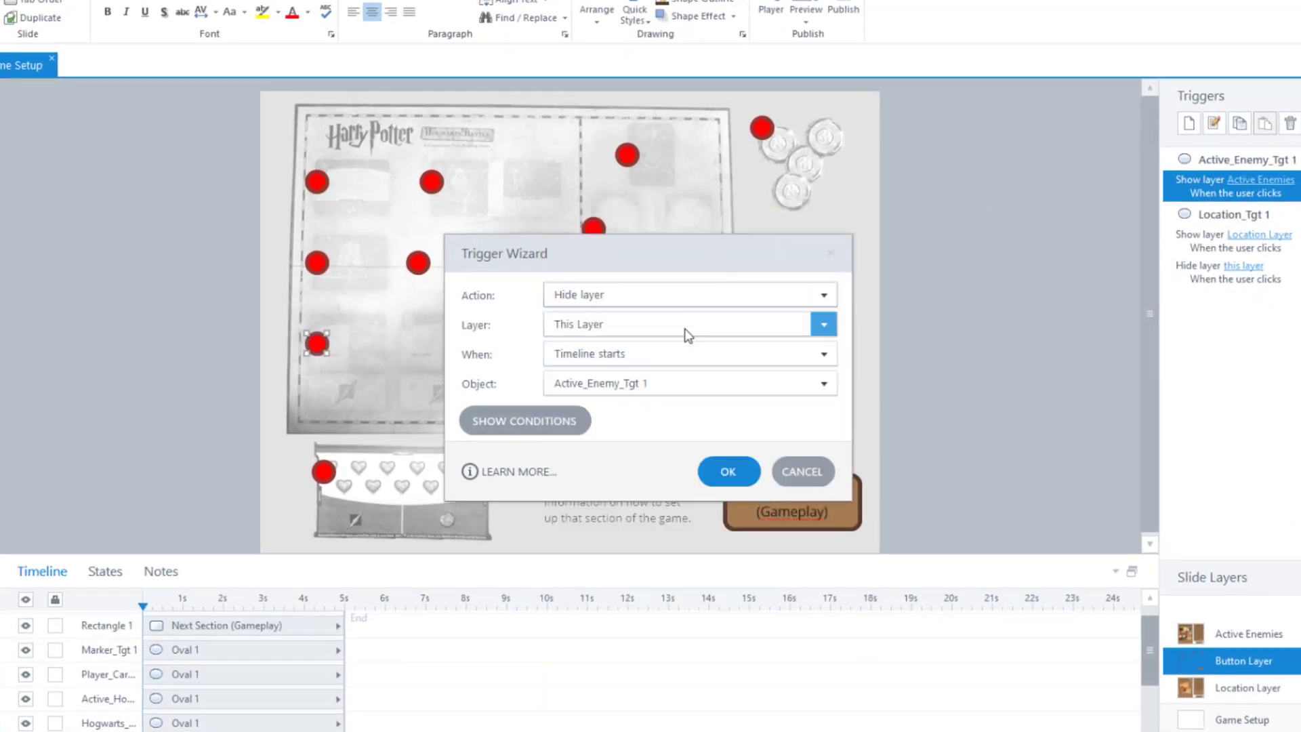
click(821, 356)
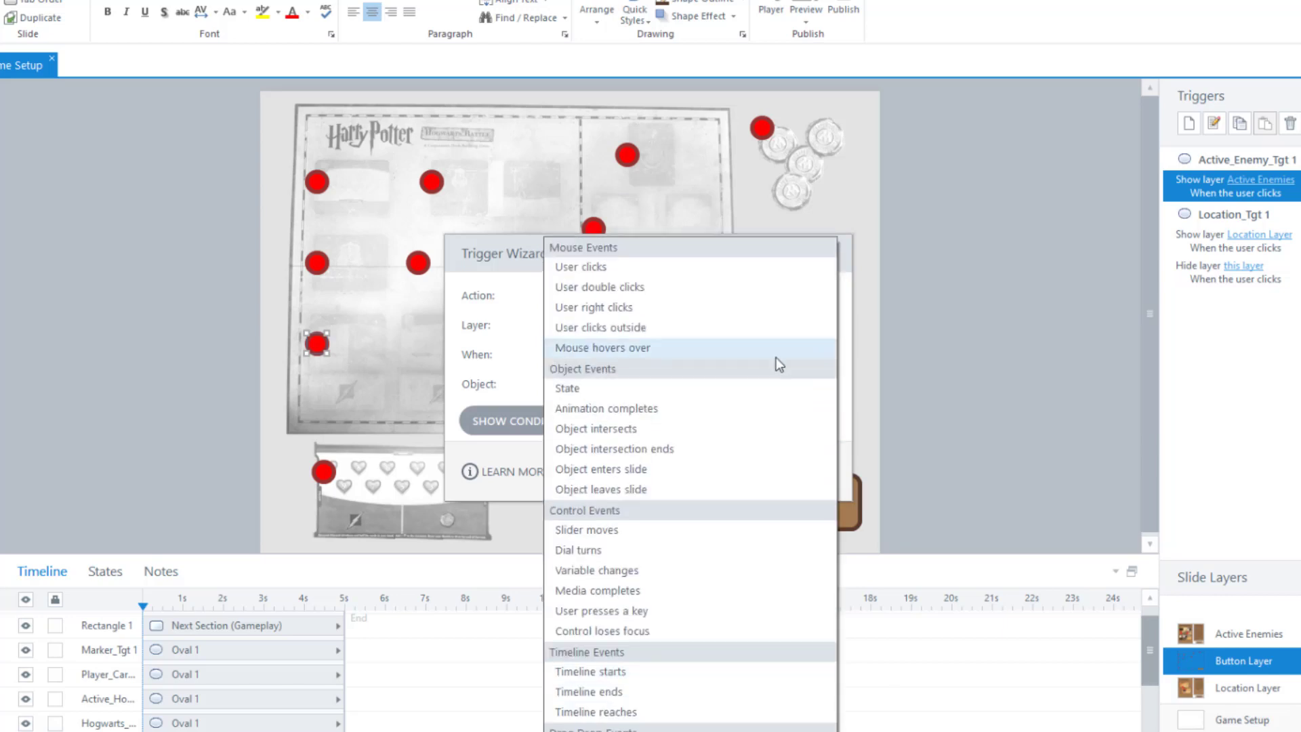
click(689, 268)
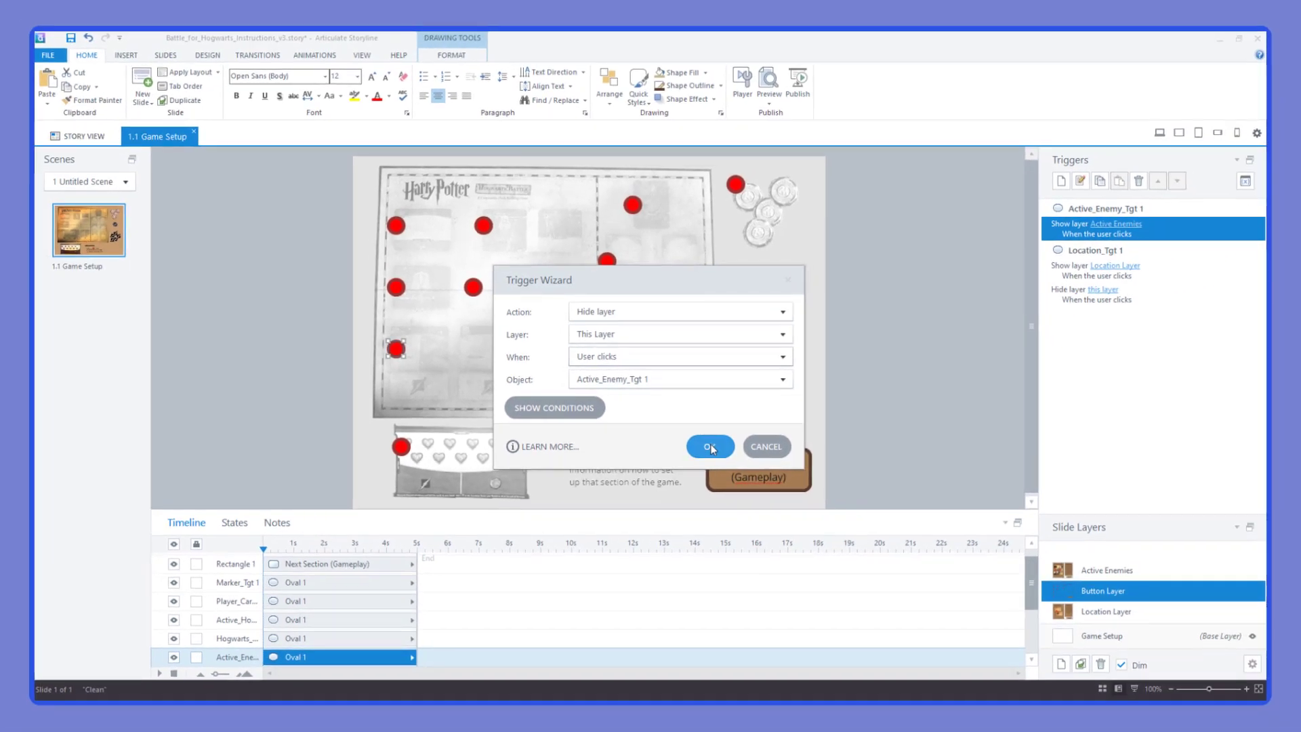
click(712, 448)
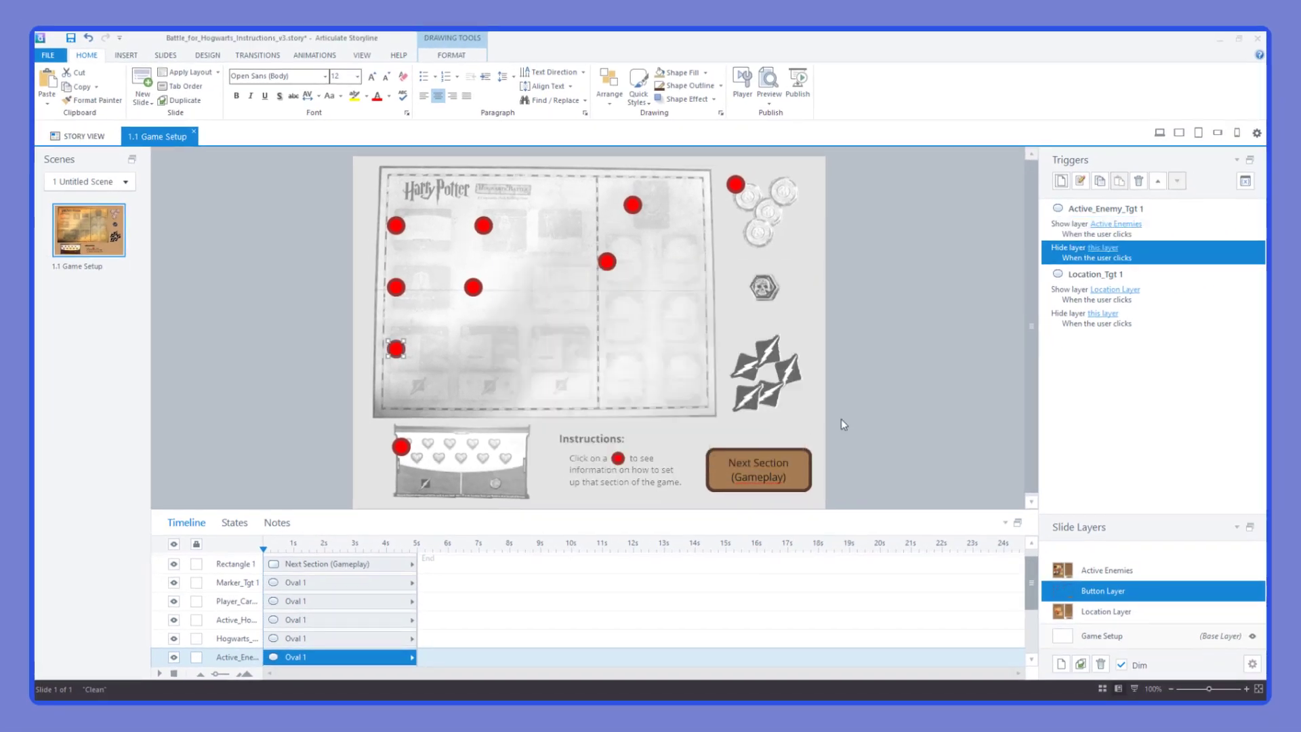
Add a trigger on the Game Setup base layer that hides the Active Enemies layer when the timeline starts
click(1104, 637)
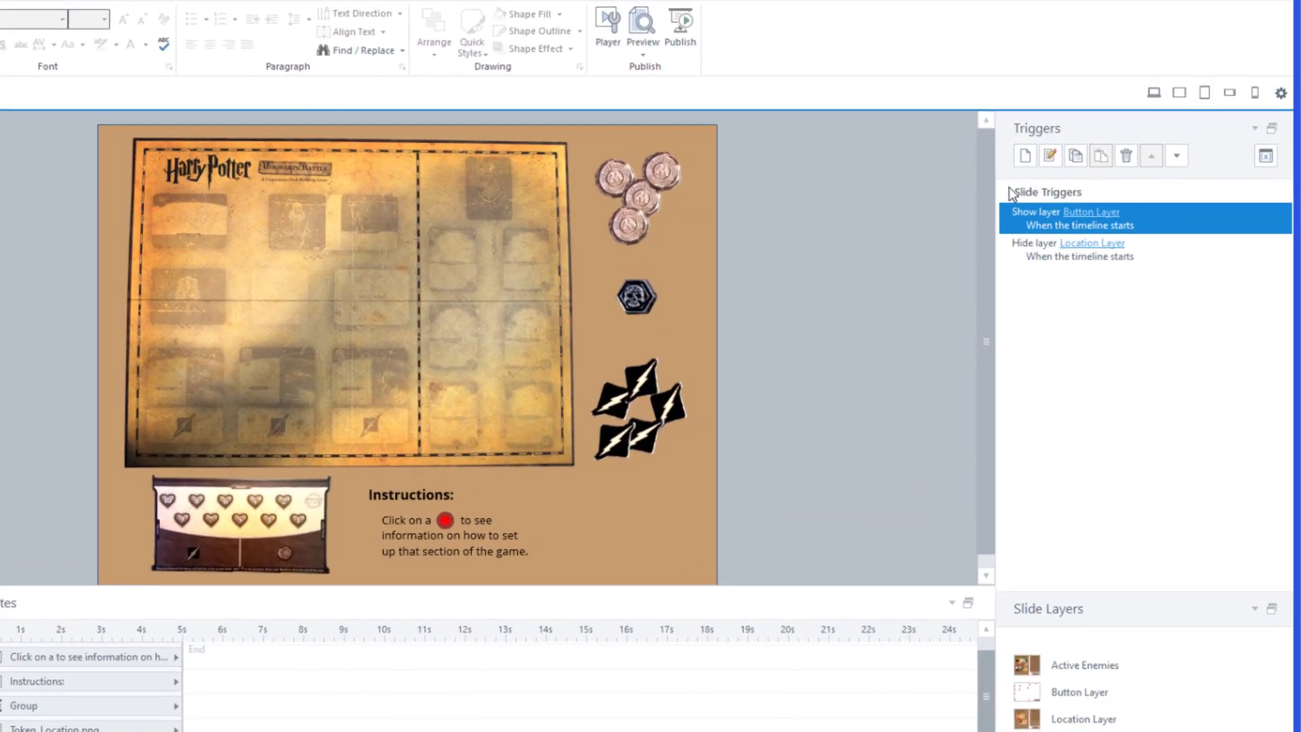
click(1024, 156)
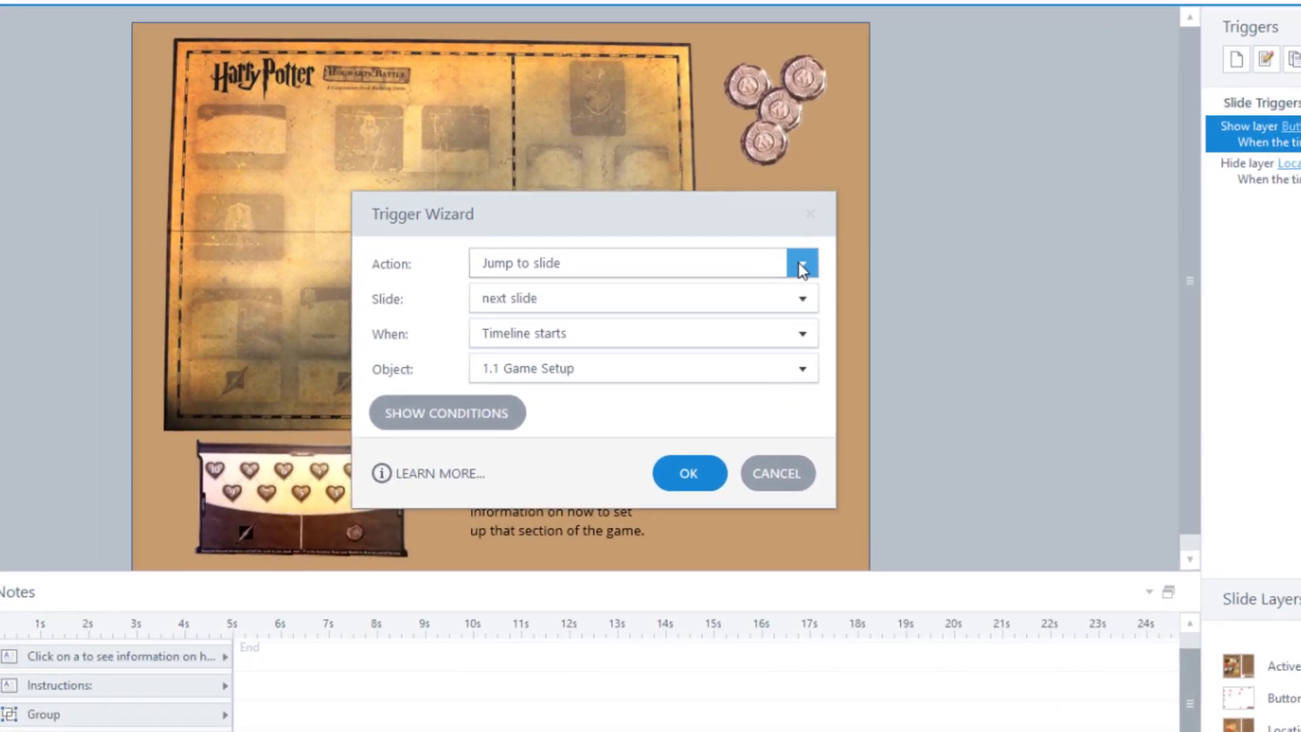
click(661, 329)
click(580, 298)
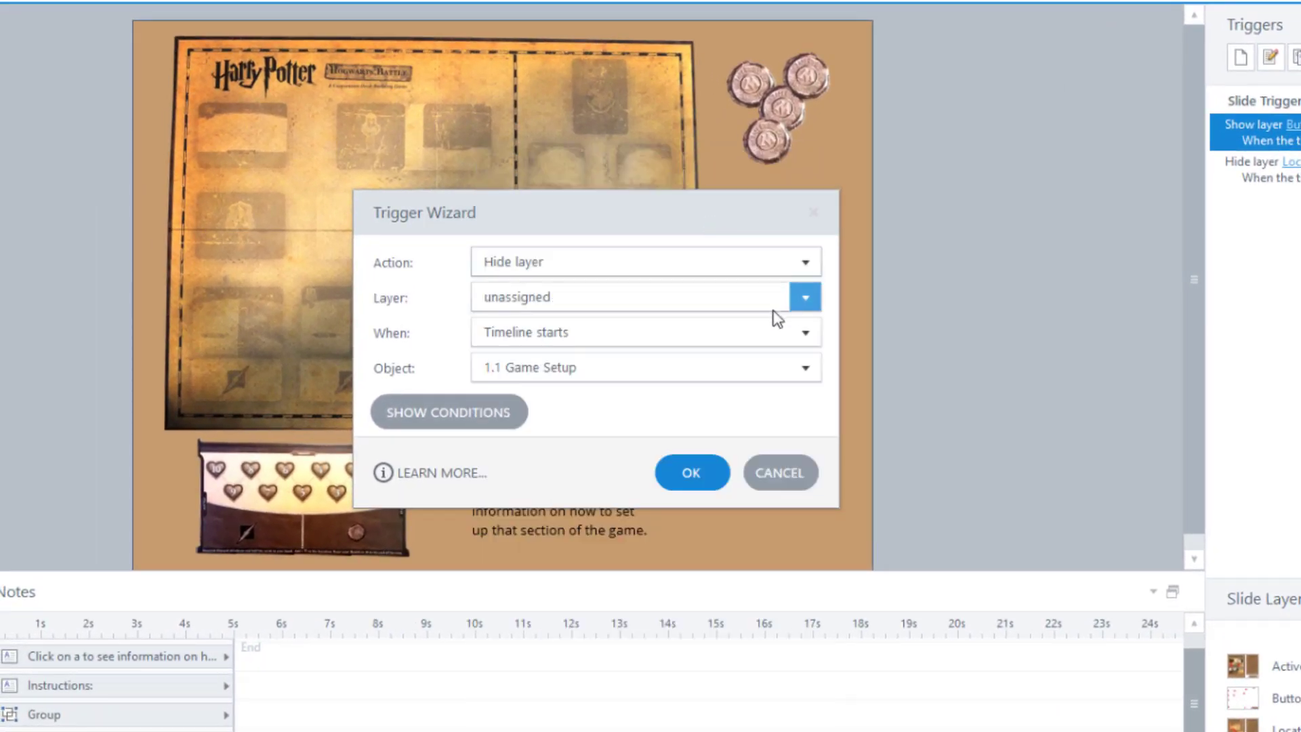
click(805, 296)
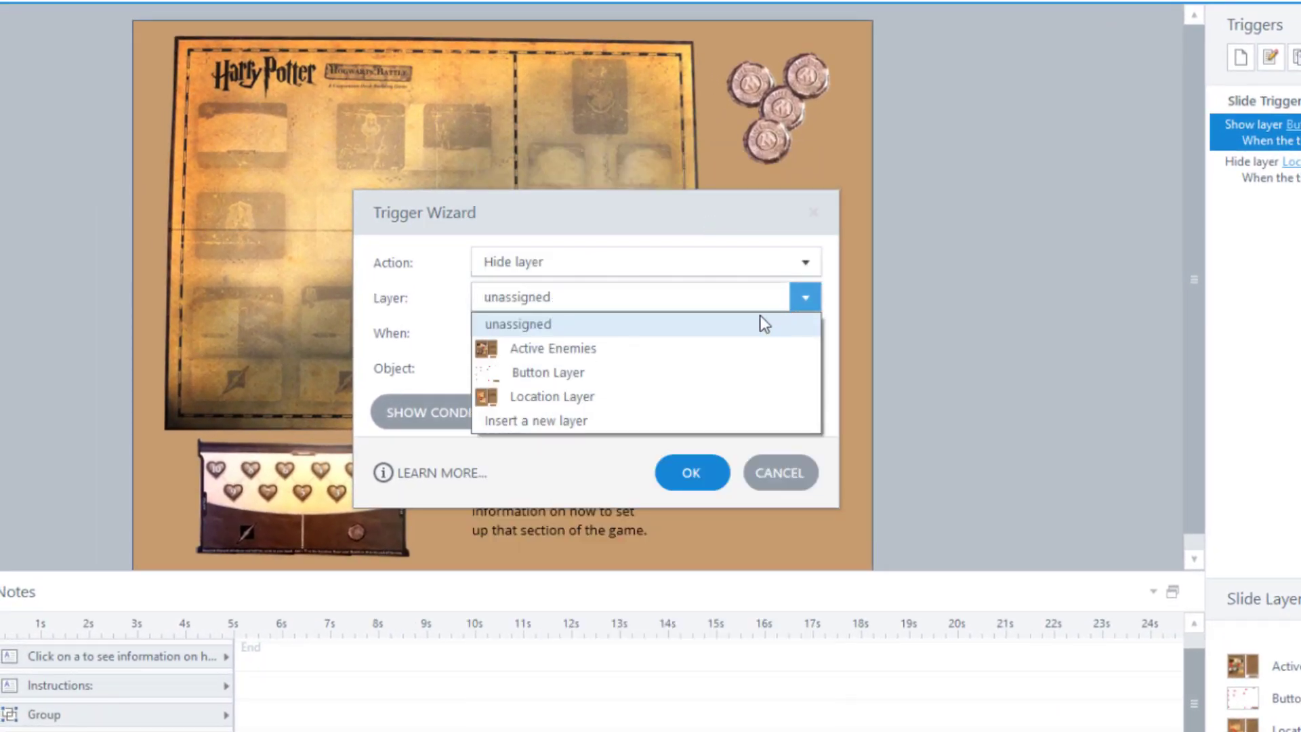
click(728, 351)
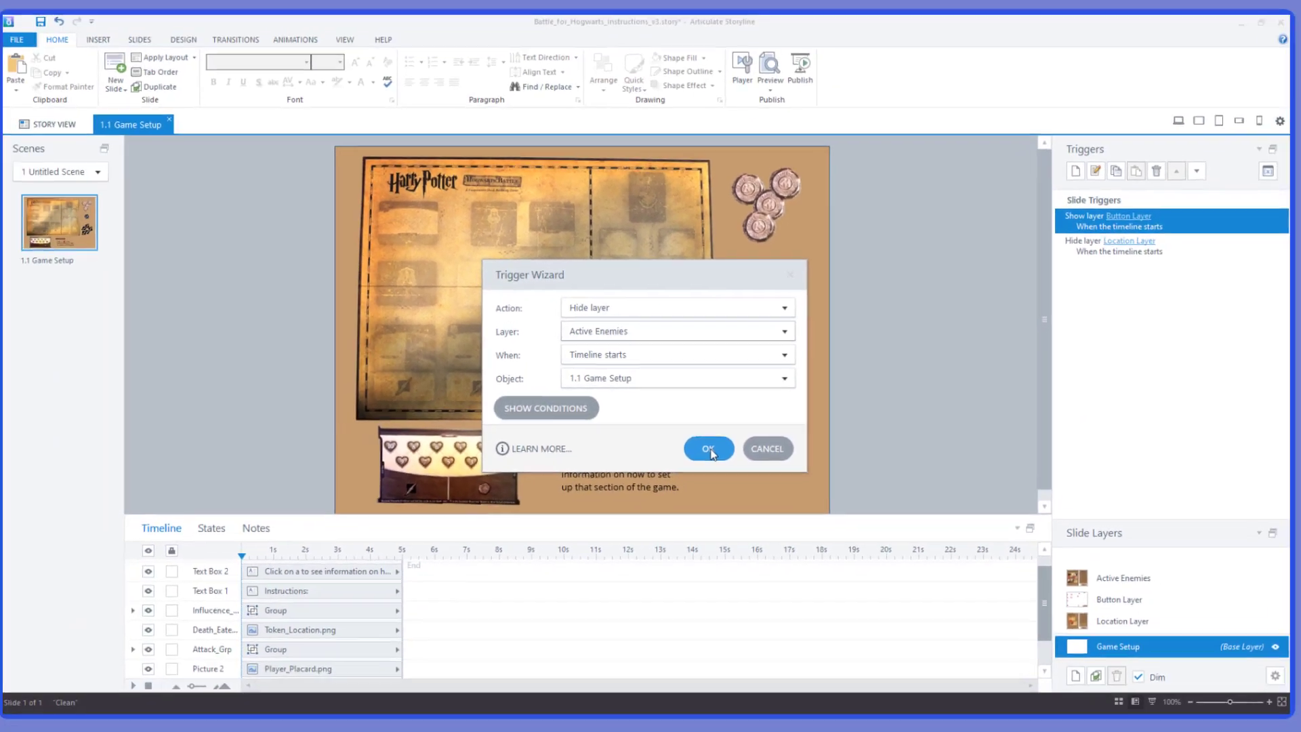
click(693, 473)
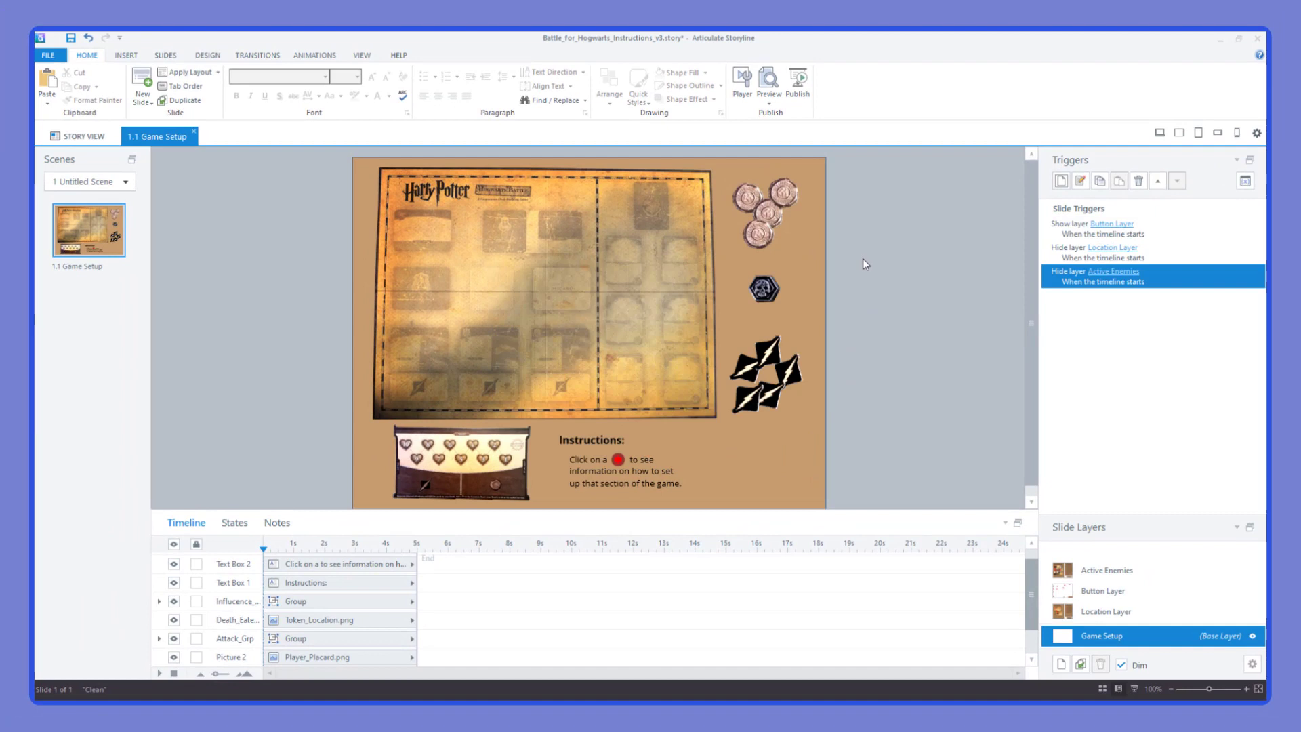
Preview the slide and test opening and closing the Active Enemy Cards and Location Cards layers alternately from their markers
click(768, 80)
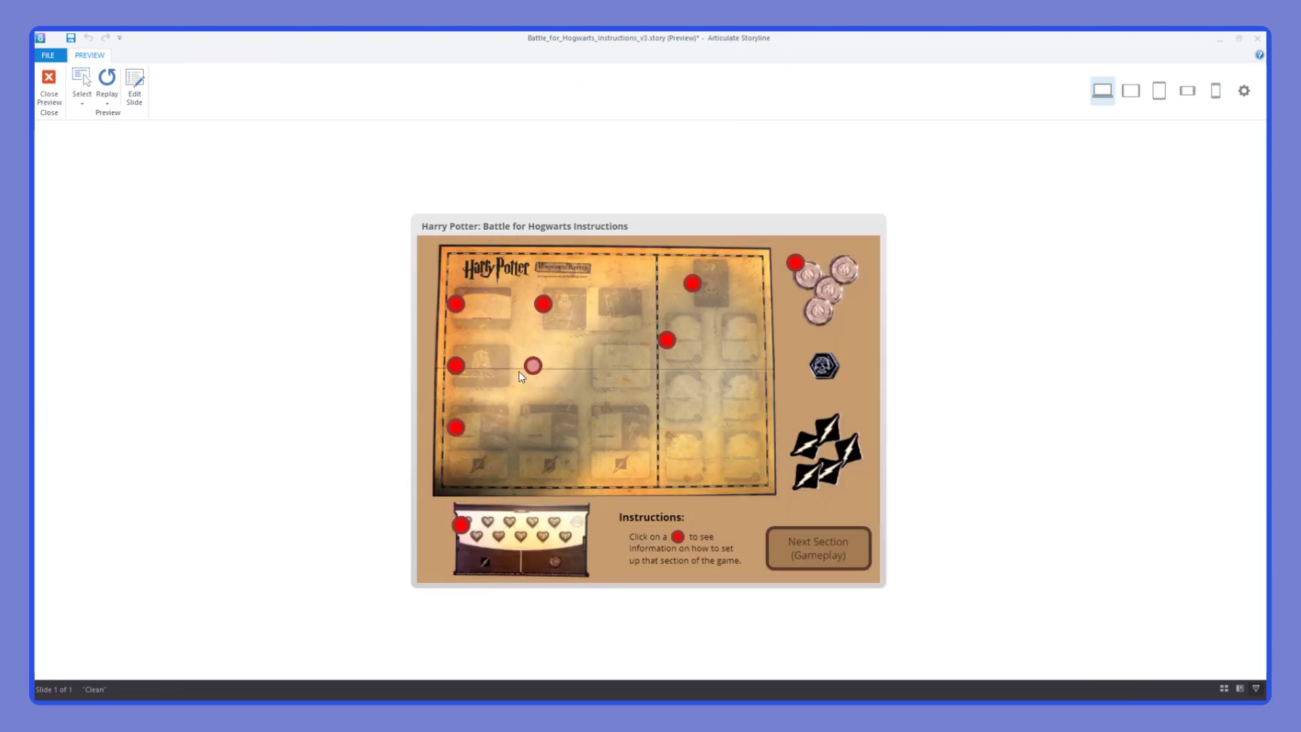
click(456, 429)
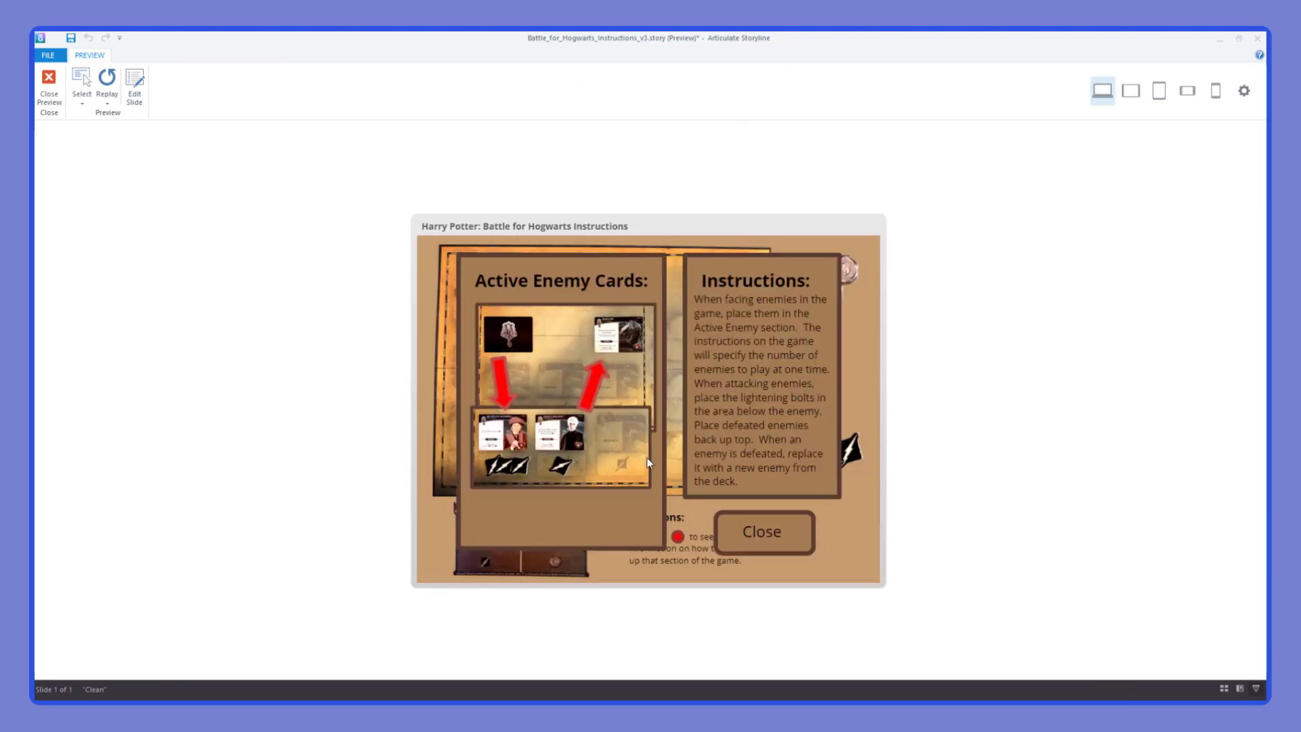
click(755, 540)
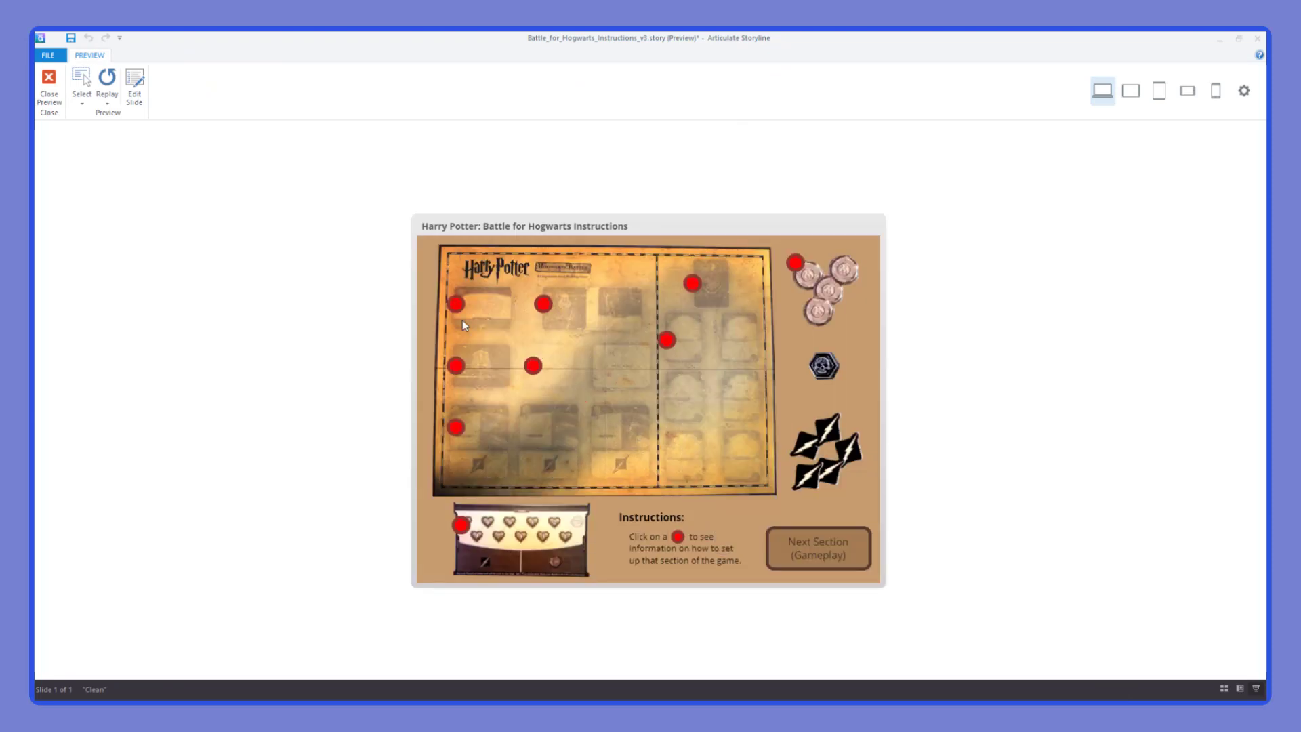
click(456, 311)
click(746, 532)
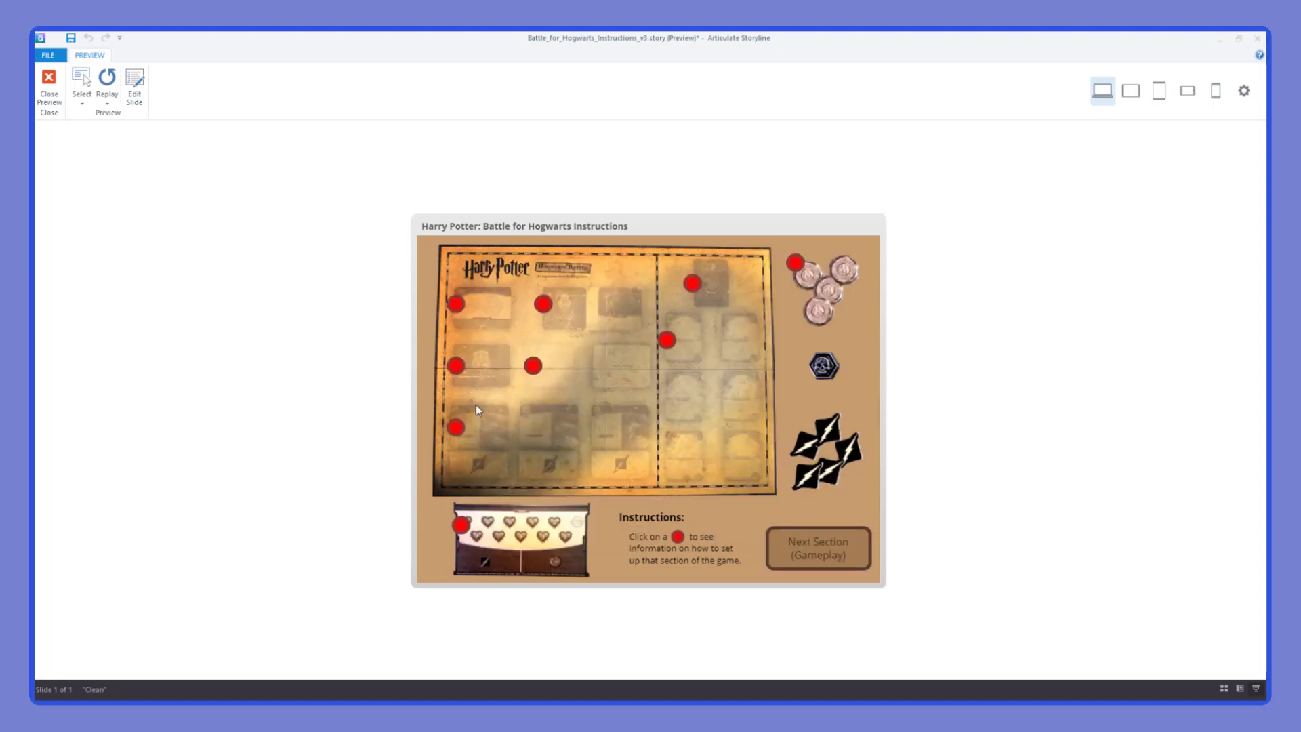
click(456, 430)
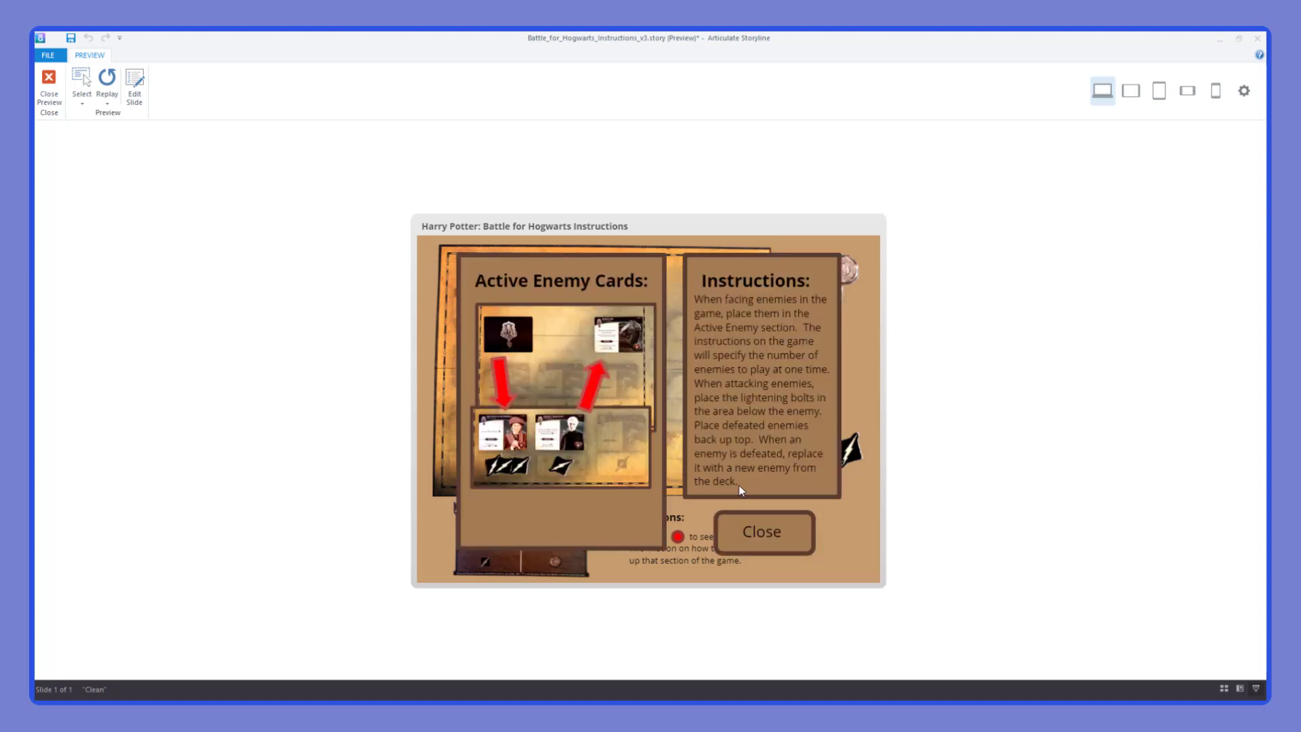
click(775, 532)
click(454, 304)
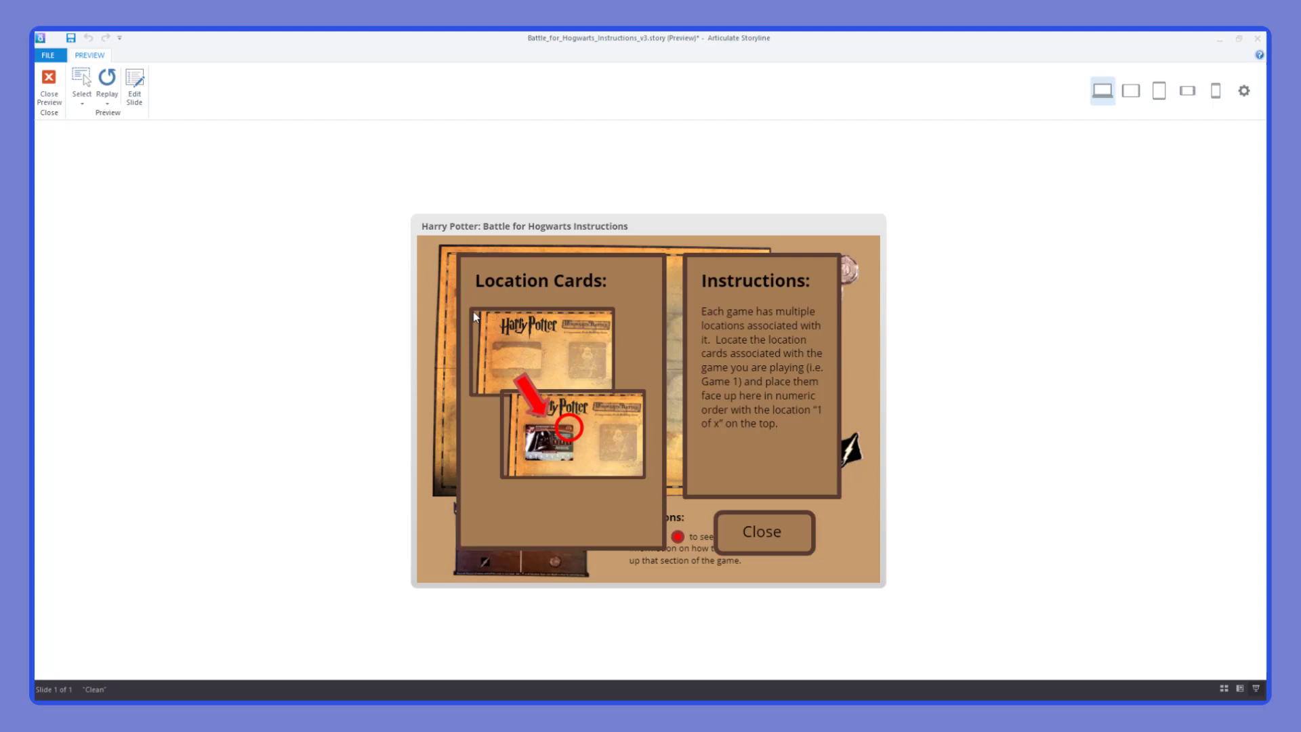
click(760, 517)
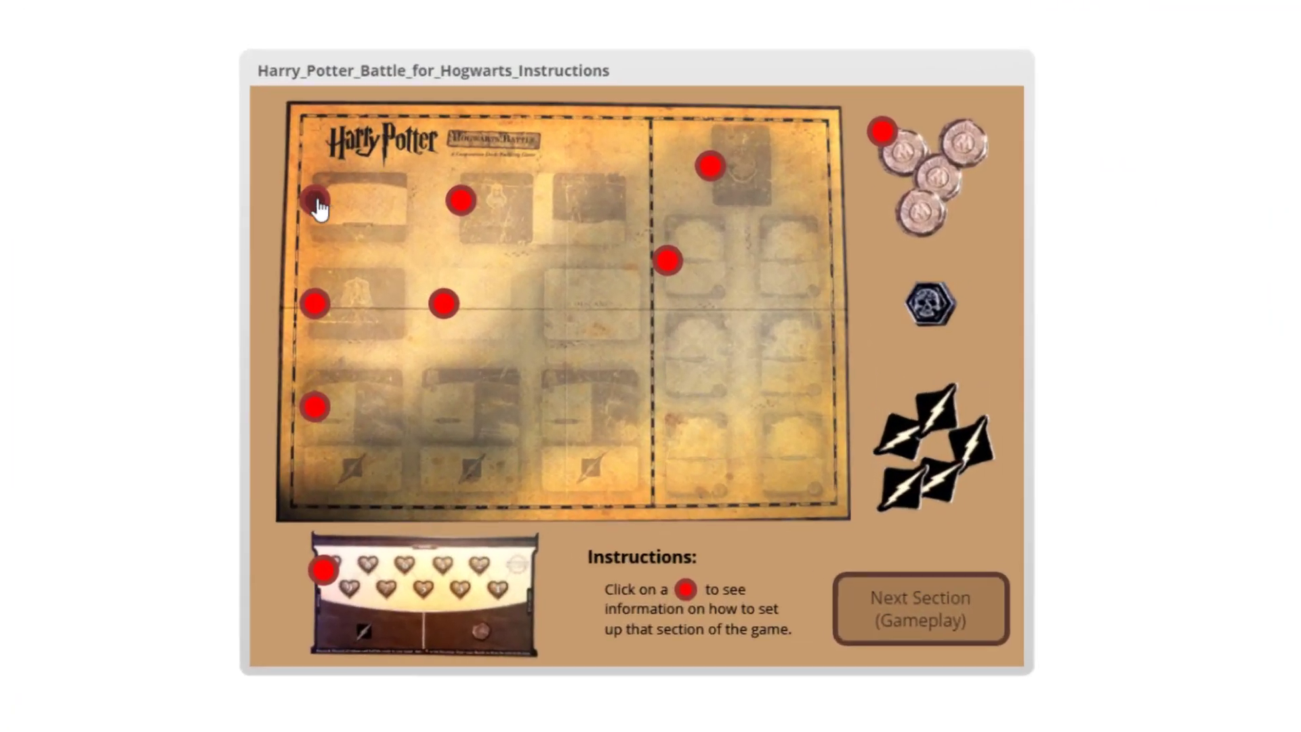
In the finished project's preview, test opening and closing the information layers from the location, Hogwarts cards, coin tokens, player board and middle-row markers
click(457, 305)
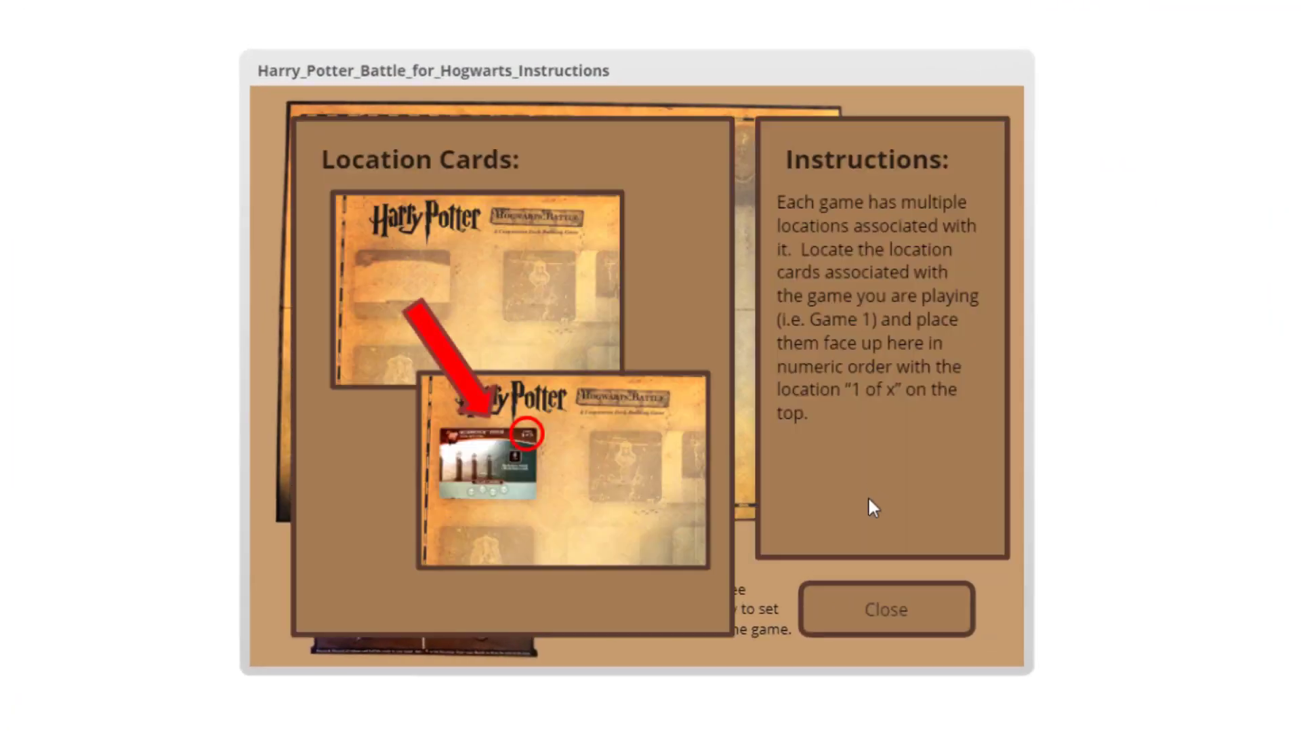
click(874, 613)
click(710, 167)
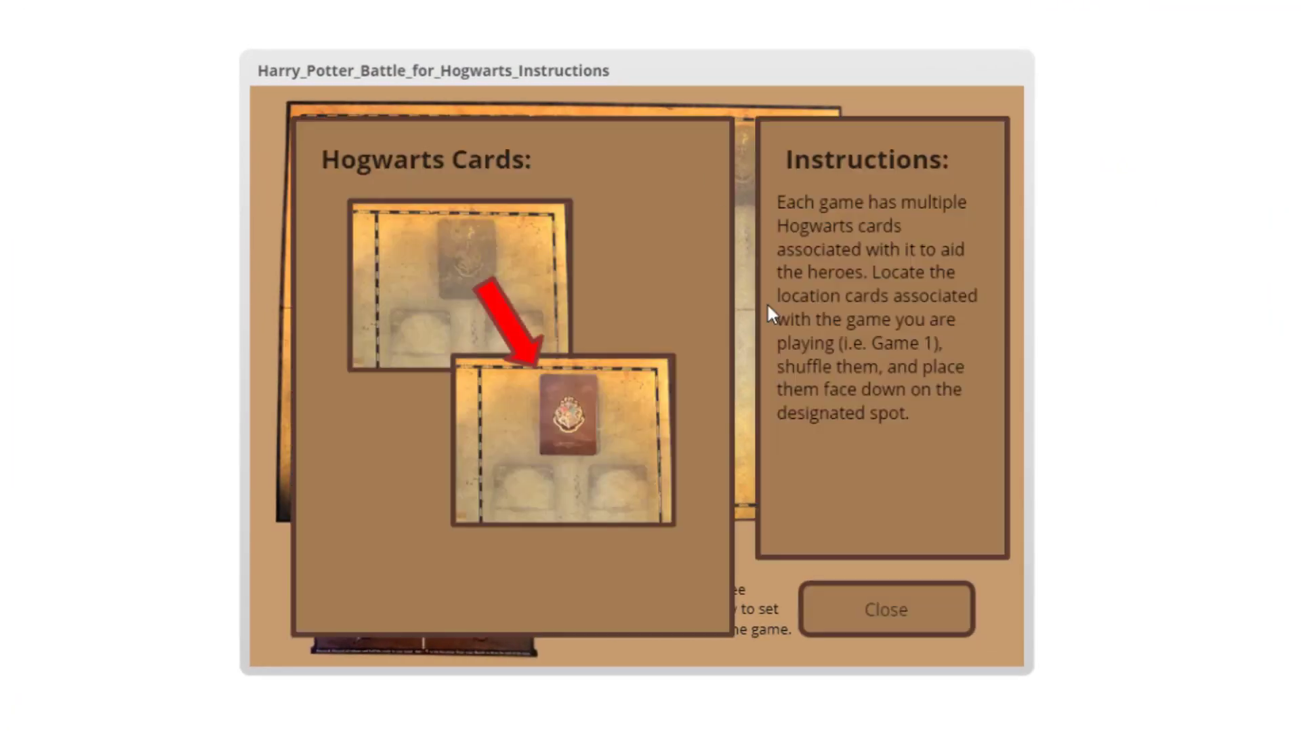
click(840, 603)
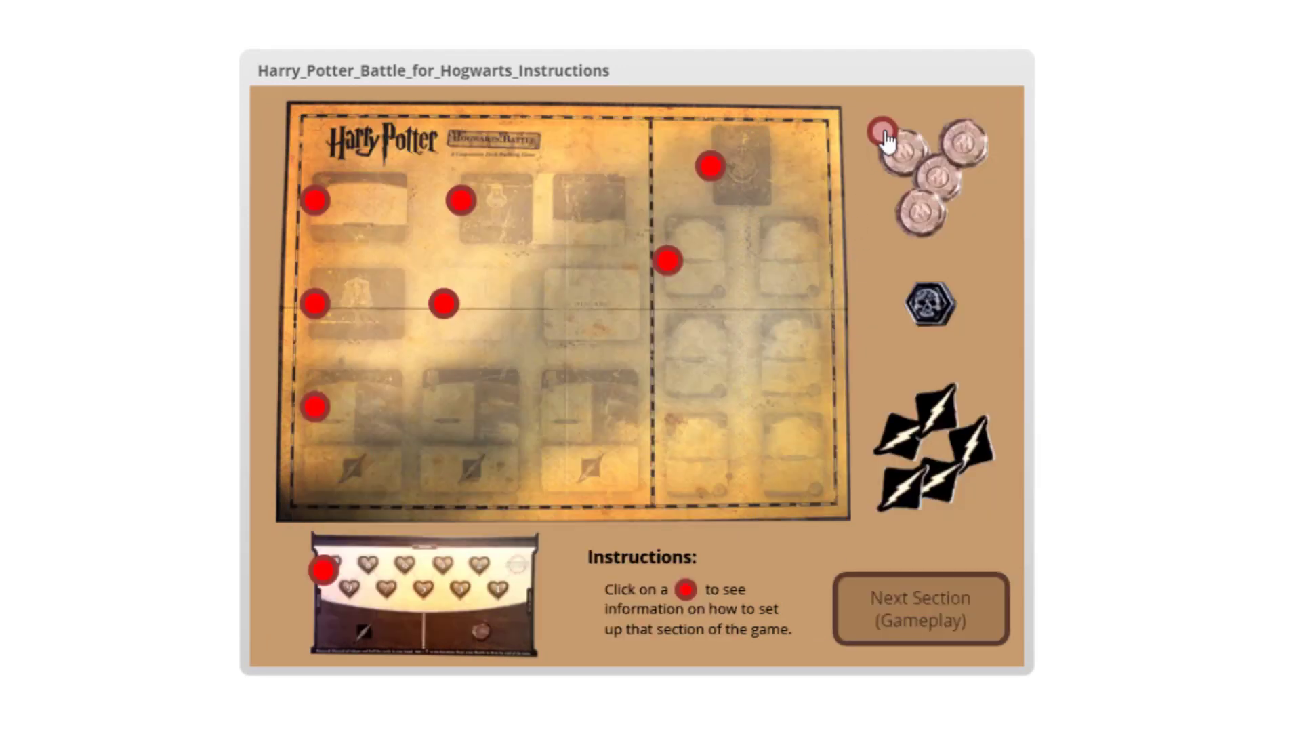
click(884, 133)
click(908, 633)
click(325, 575)
click(873, 619)
click(315, 304)
click(872, 610)
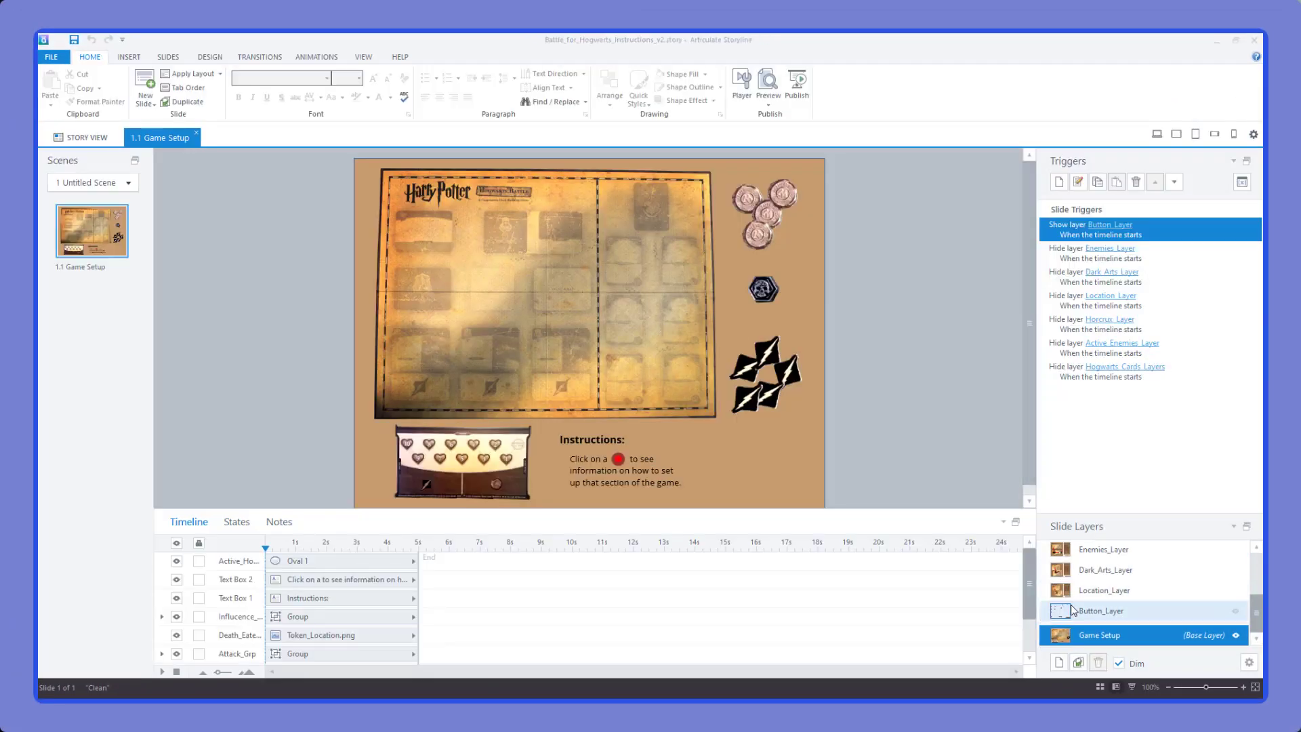
Review the triggers on Button_Layer and Dark_Arts_Layer, and preview opening and closing the Dark Arts Cards layer and the visible Hogwarts cards layer
click(1093, 636)
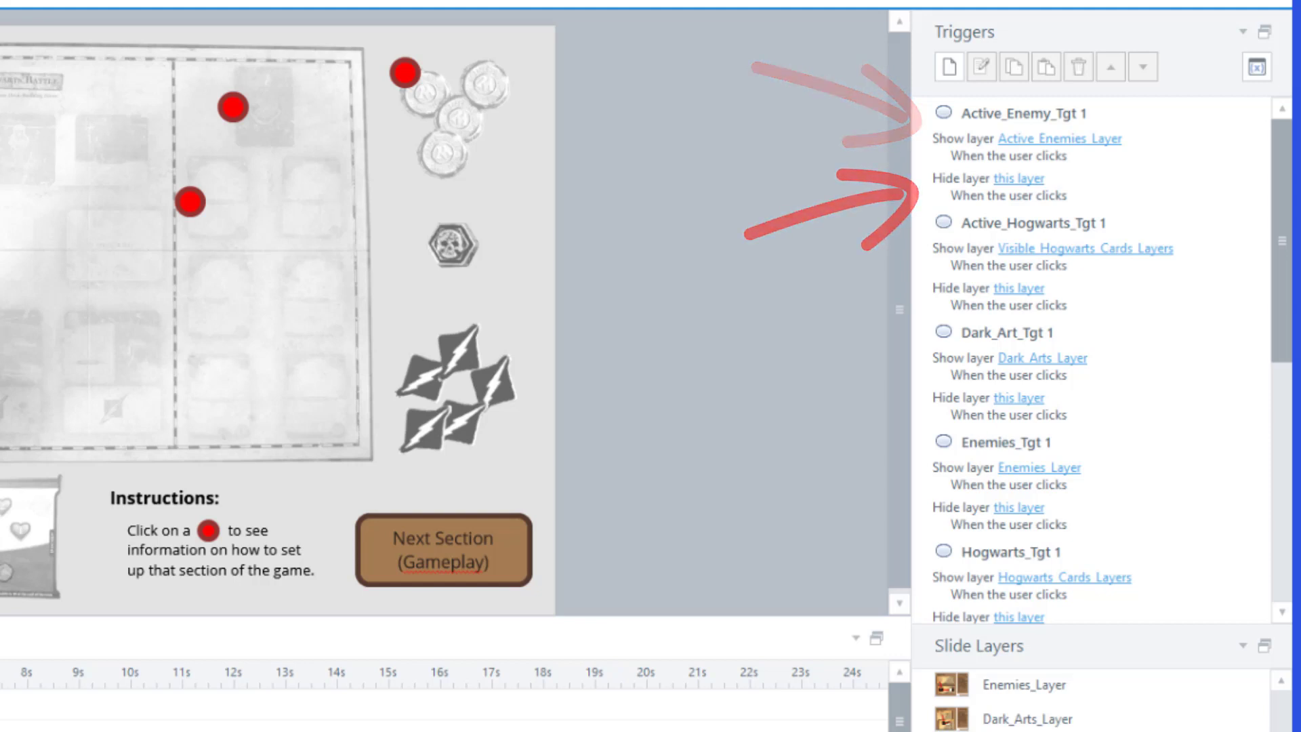
click(1005, 723)
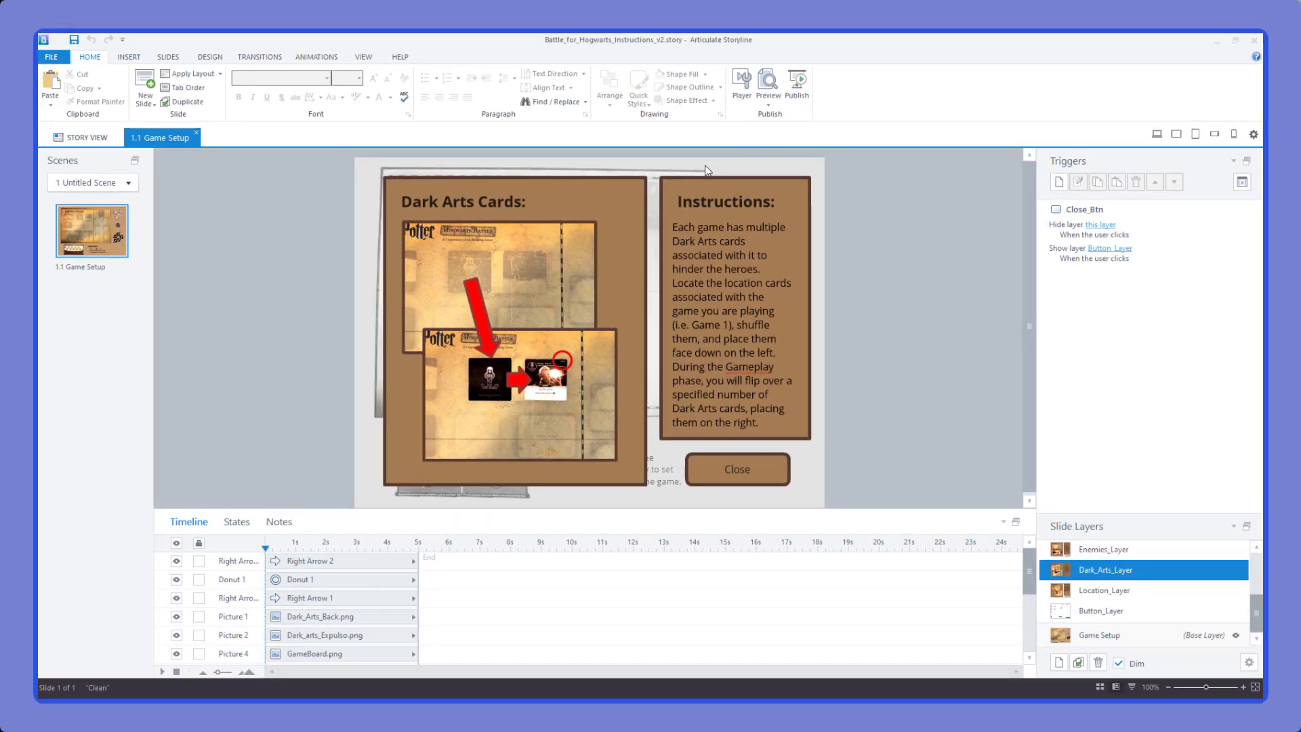
click(766, 84)
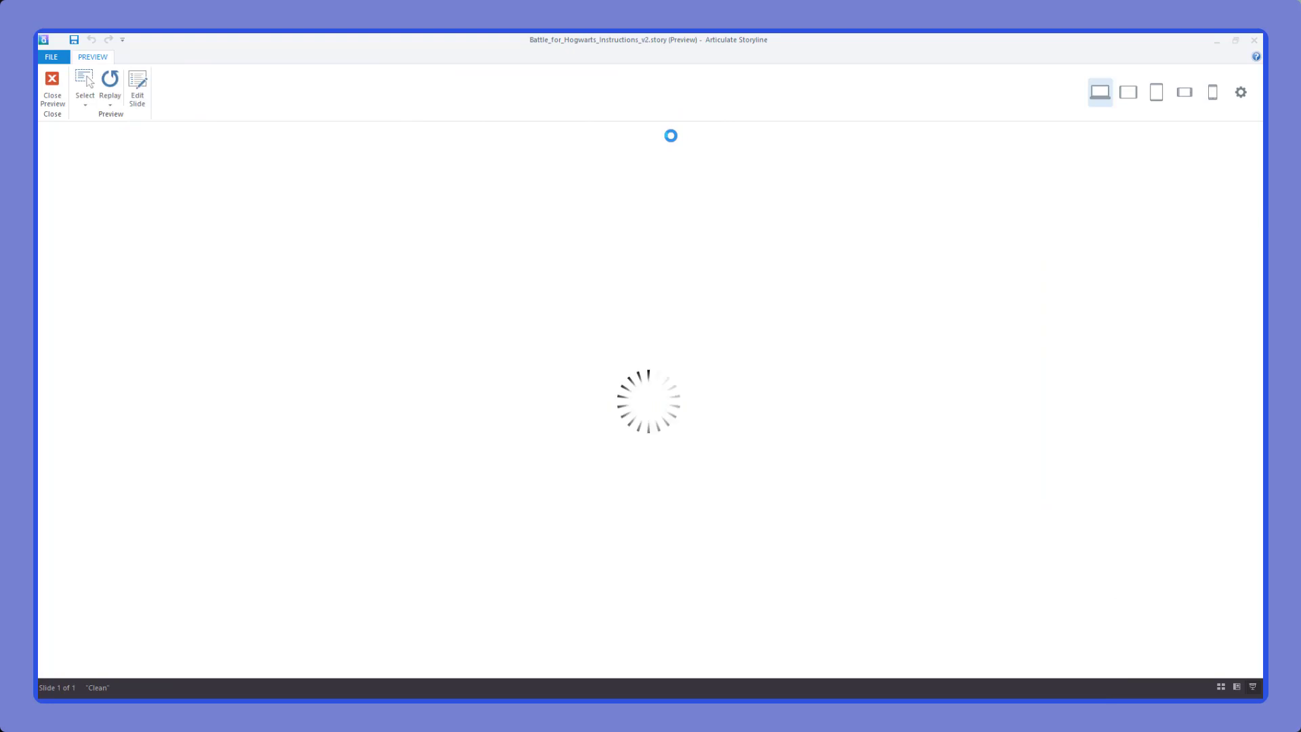
click(546, 306)
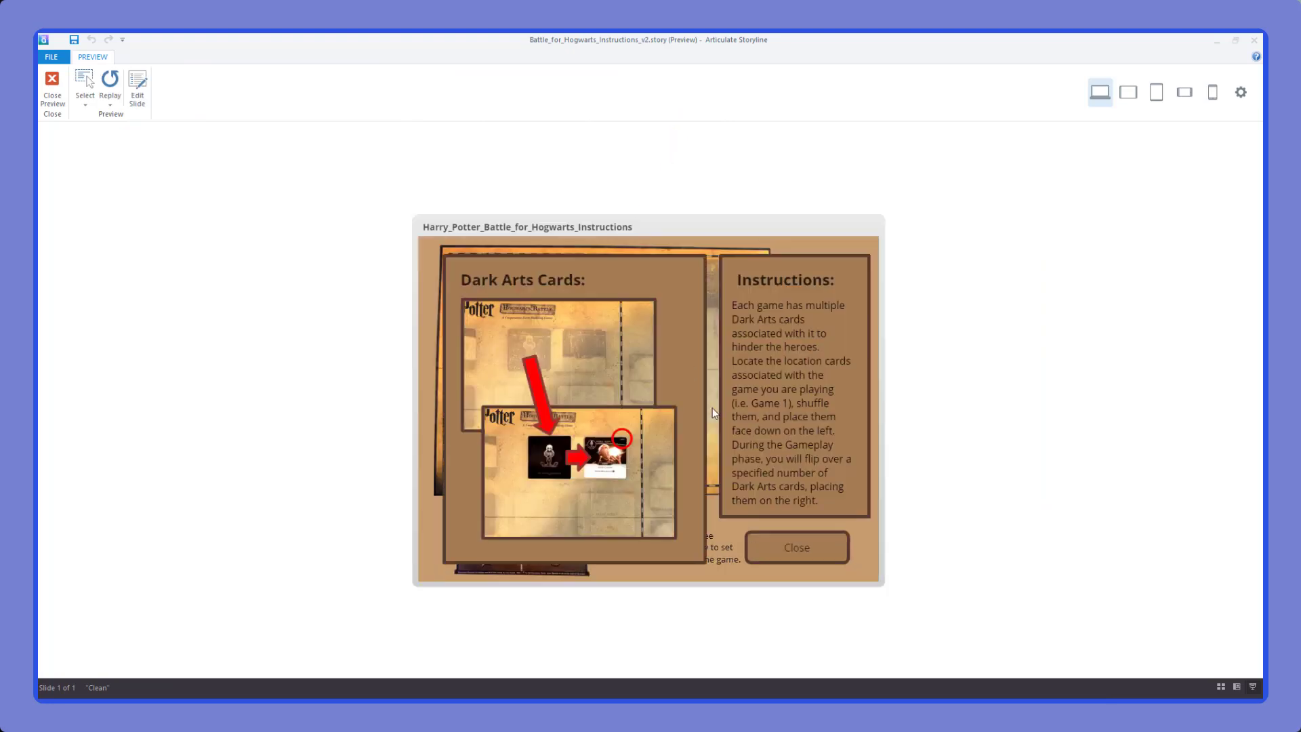
click(790, 548)
click(667, 341)
click(786, 556)
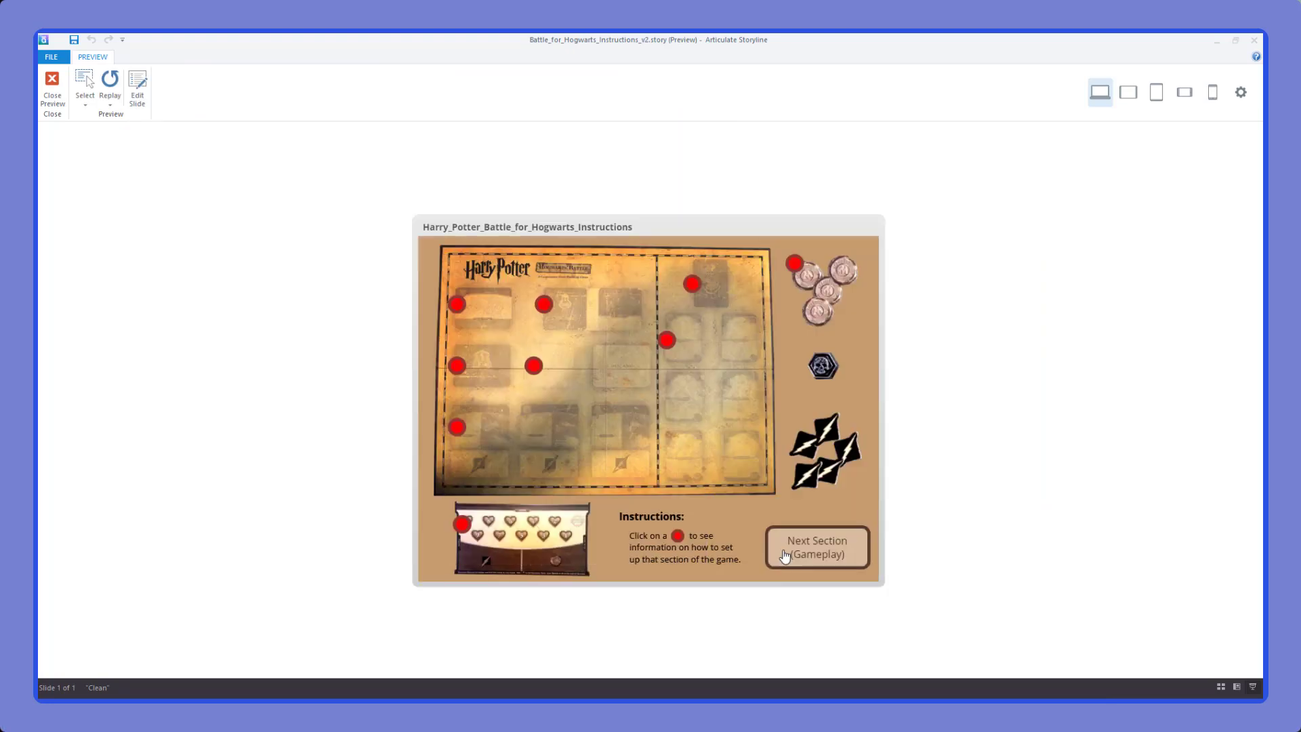